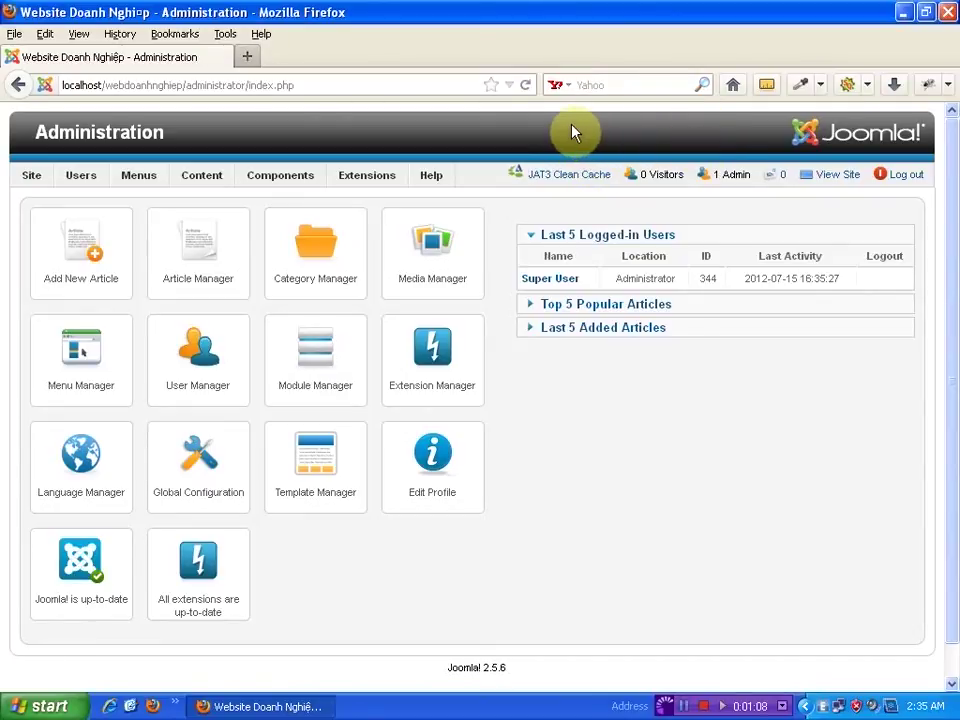
- Start a new site module of the Search type in the Module Manager
mouse_move(372, 178)
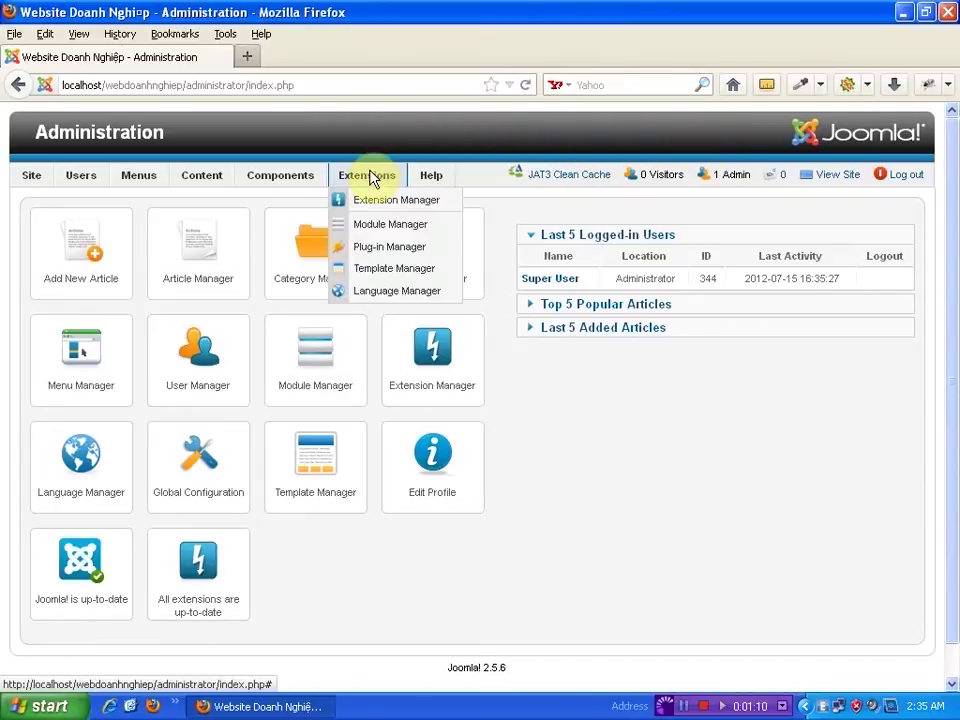
left_click(390, 225)
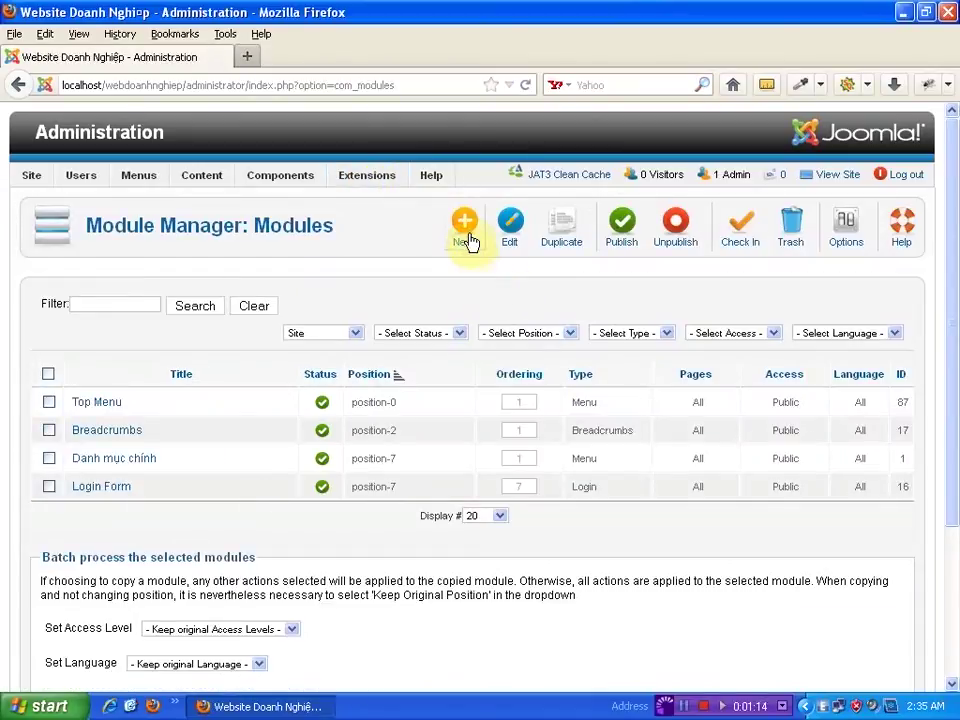
left_click(466, 238)
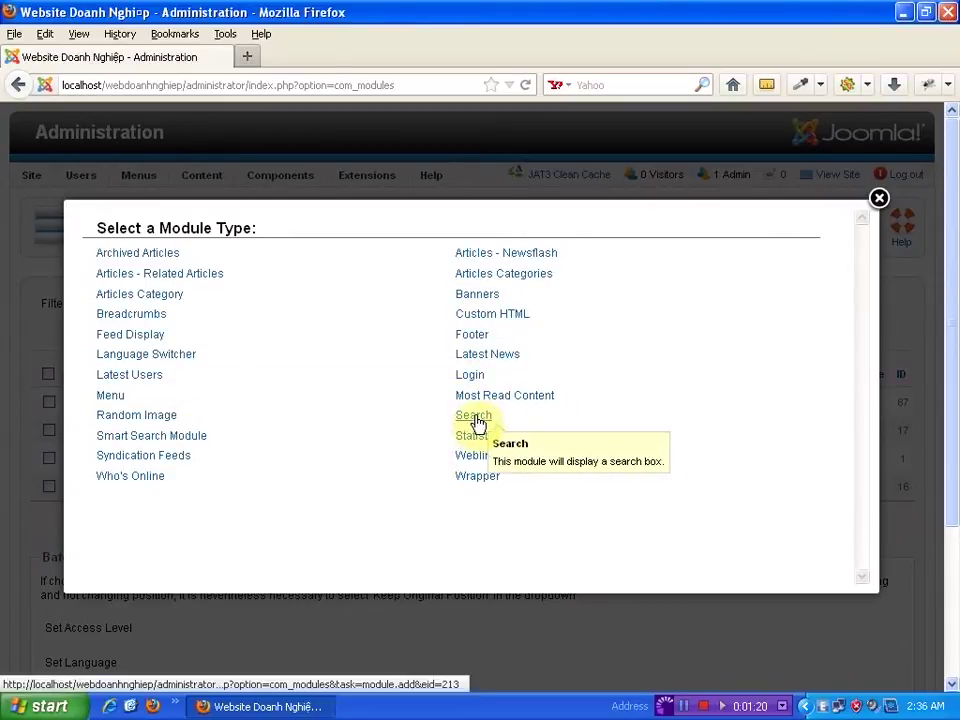
left_click(476, 418)
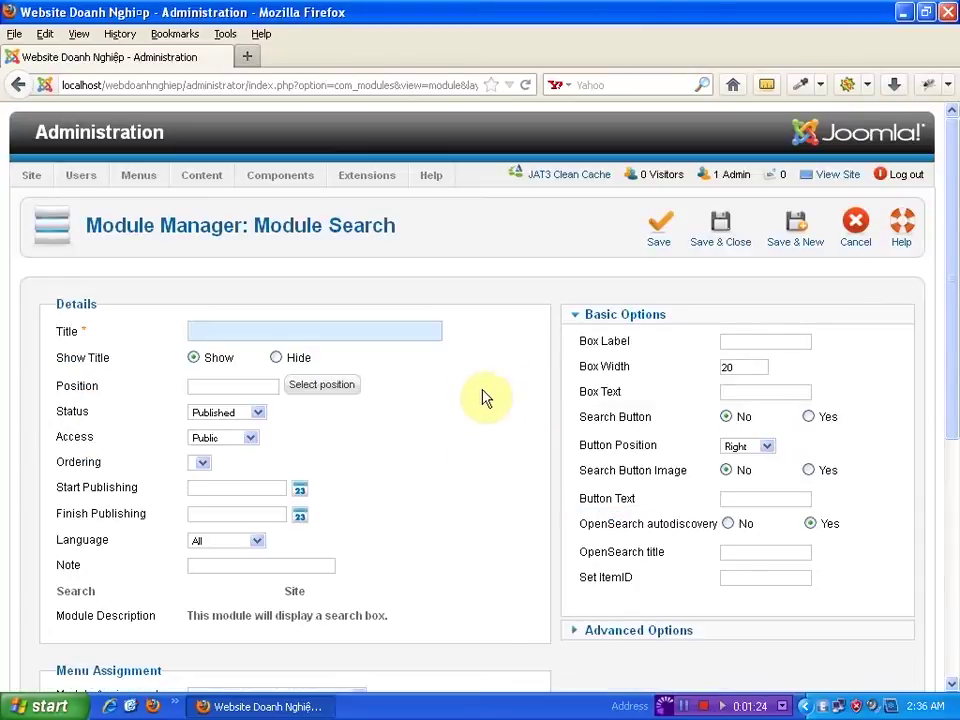
- Title the search module "Tìm kiếm" and hide its title on the site
left_click(371, 330)
type("Tim")
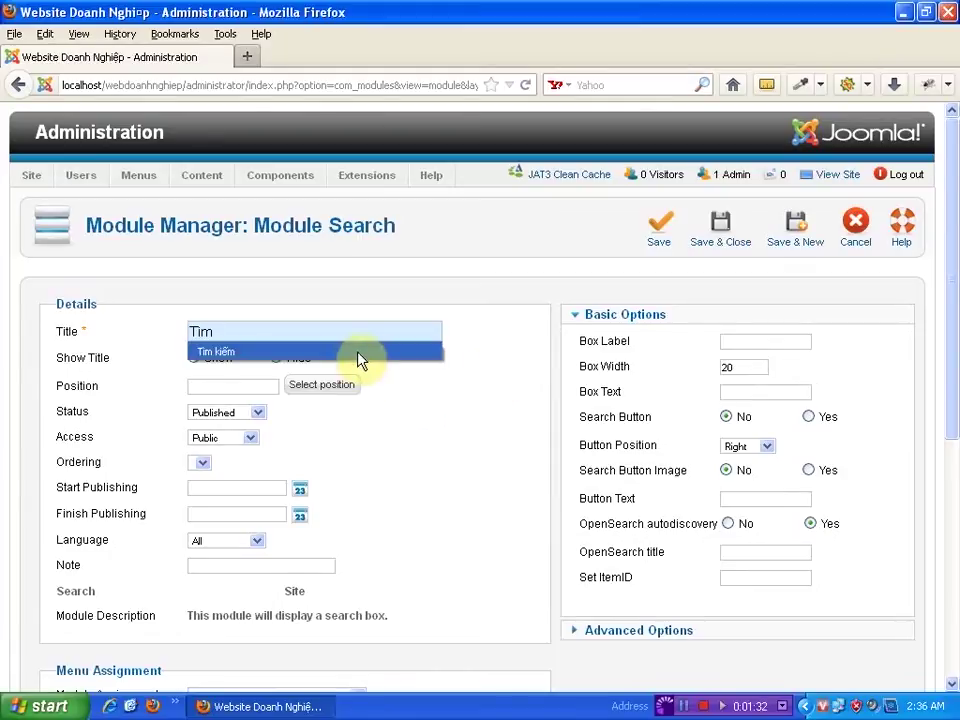
left_click(360, 360)
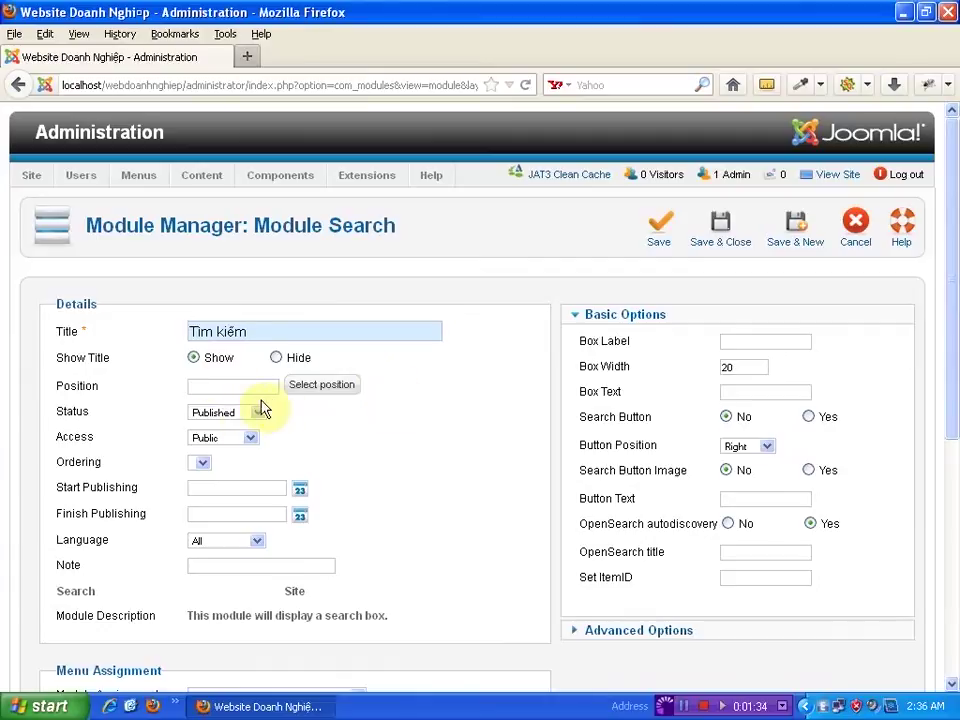
left_click(290, 358)
scroll(443, 381, "down", 2)
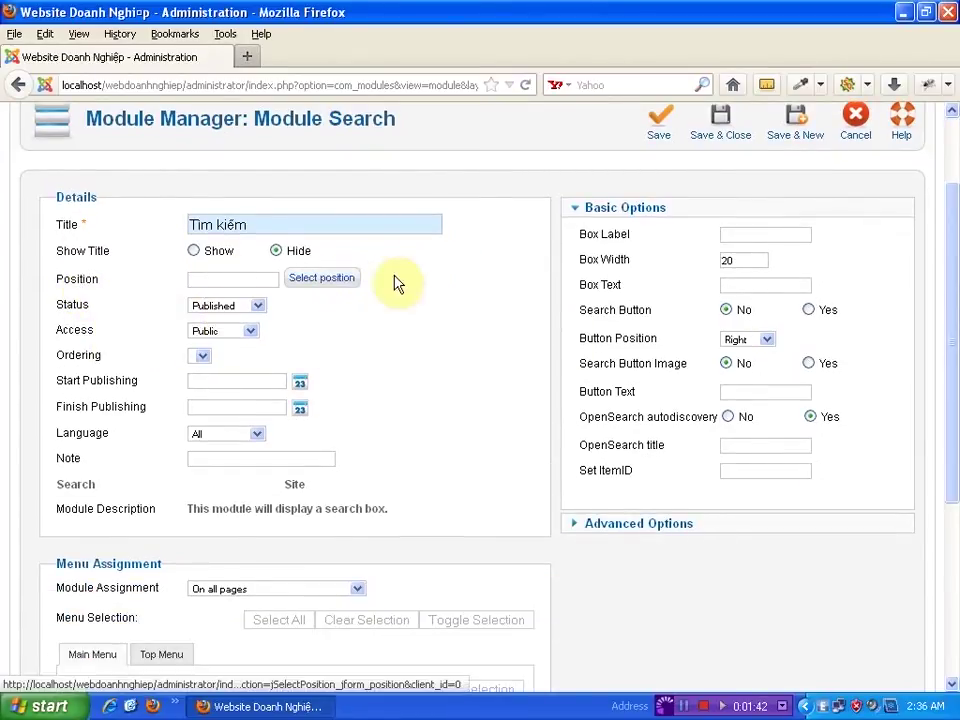
scroll(476, 287, "up", 2)
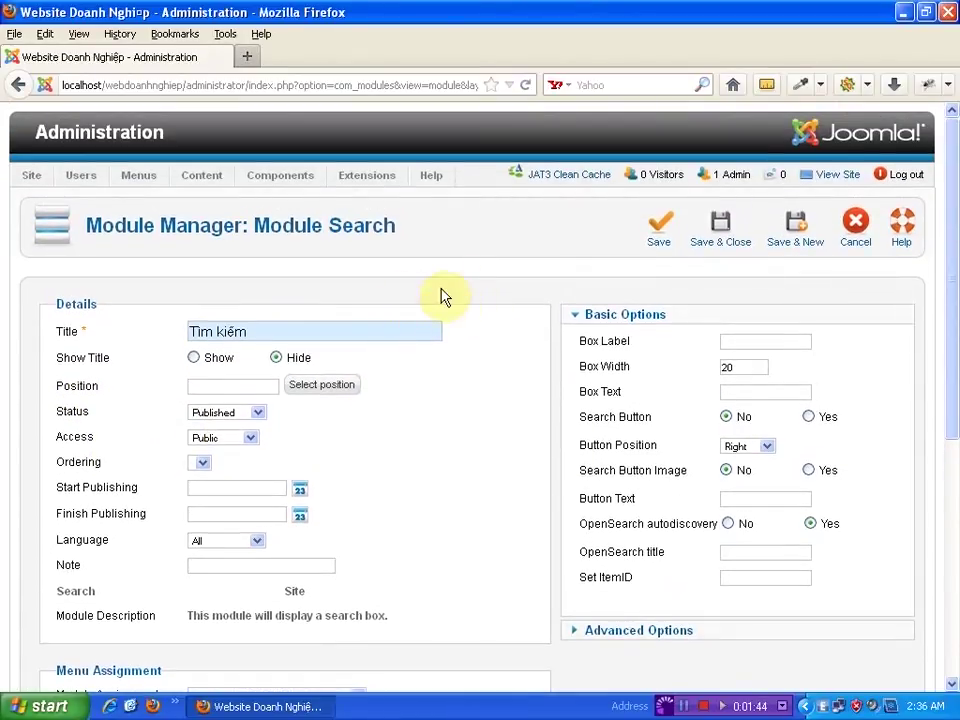
- View the site's front page with its module positions outlined by adding ?tp=1 to the address
left_click(836, 176)
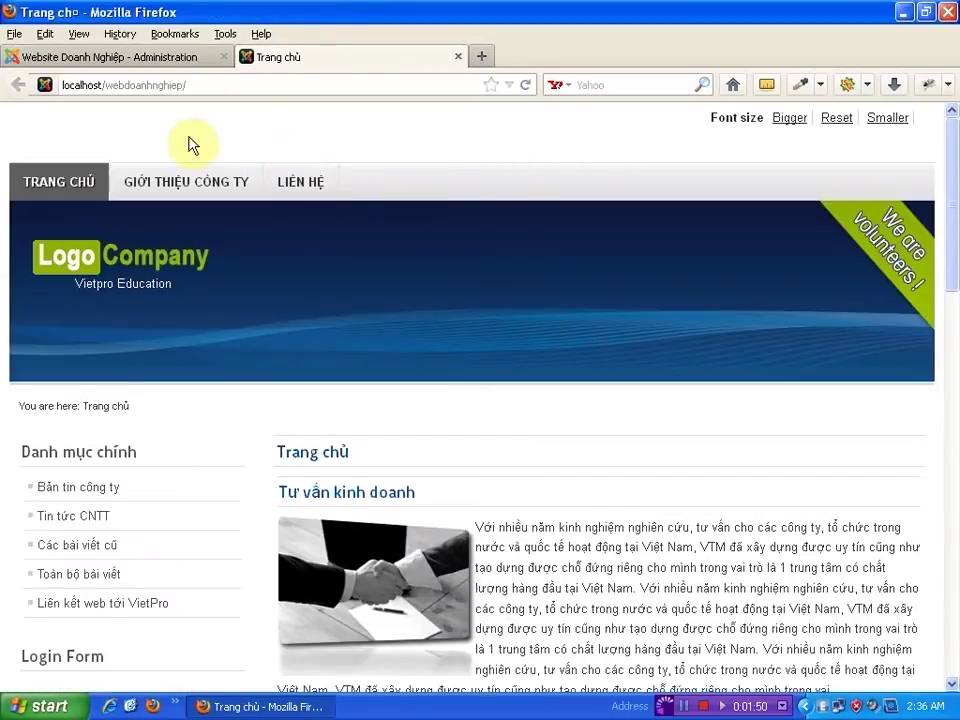
left_click(185, 84)
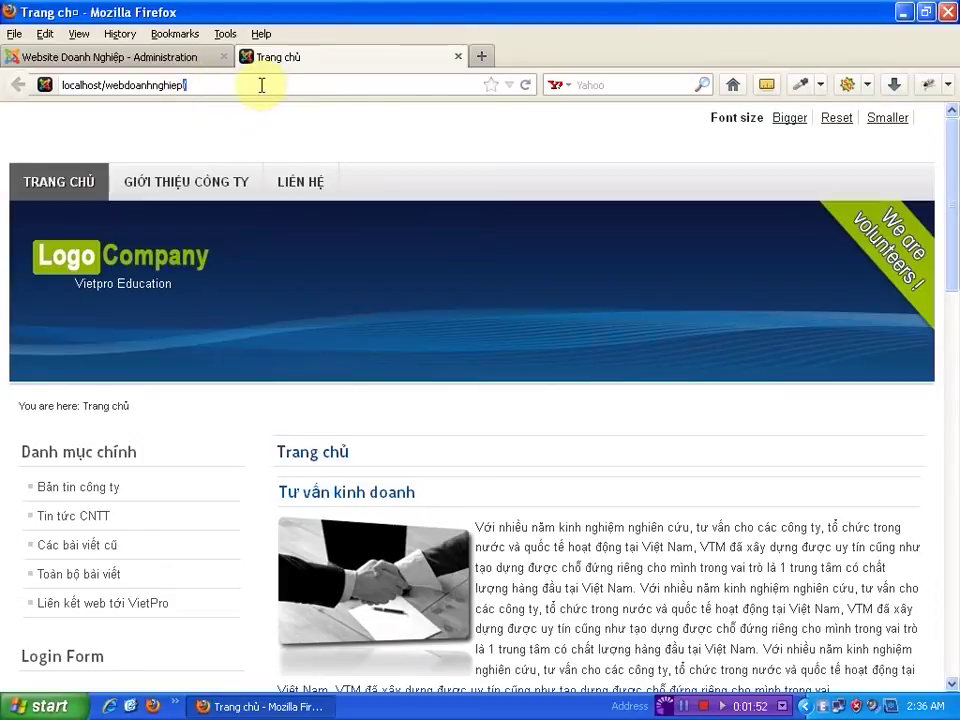
type("?")
left_click(251, 108)
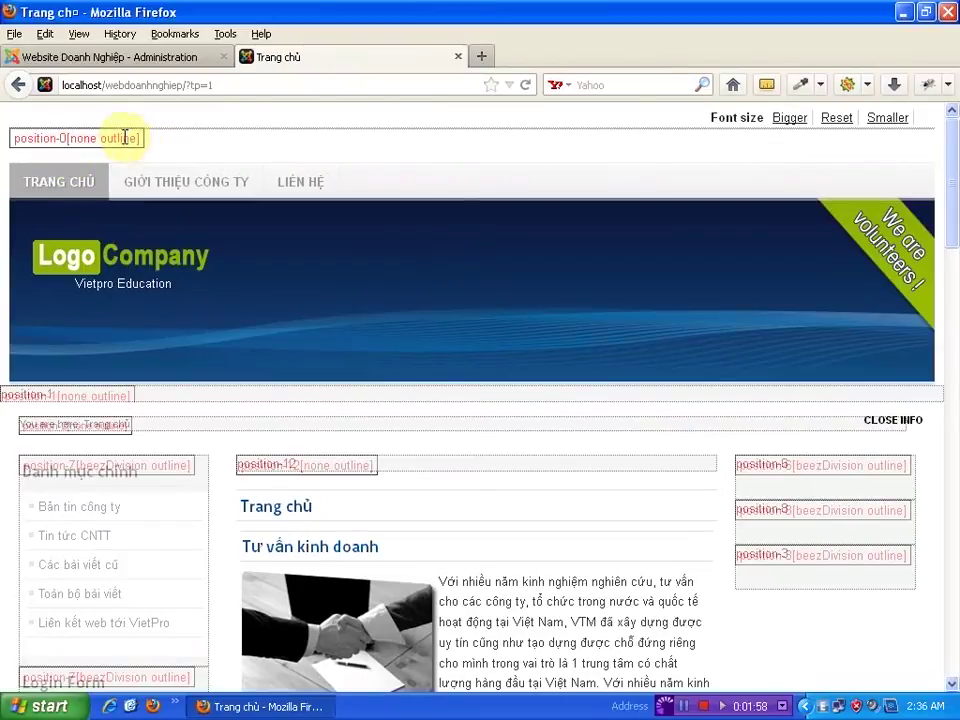
- Return to the module settings, assign the search module to position-0 of the beez_20 template, and save it
left_click(113, 57)
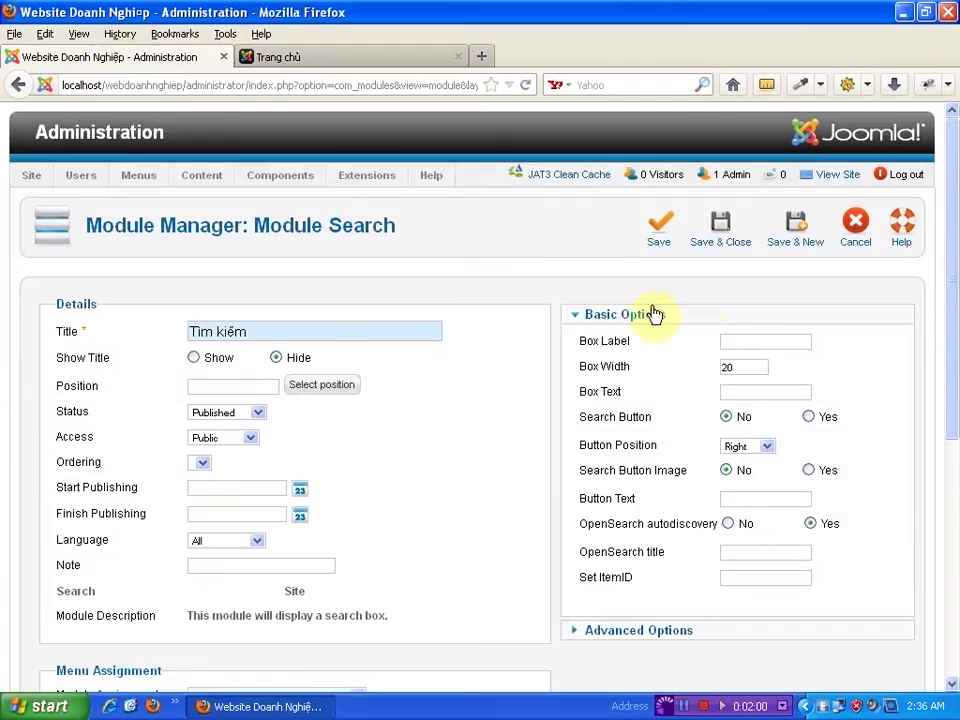
left_click(321, 386)
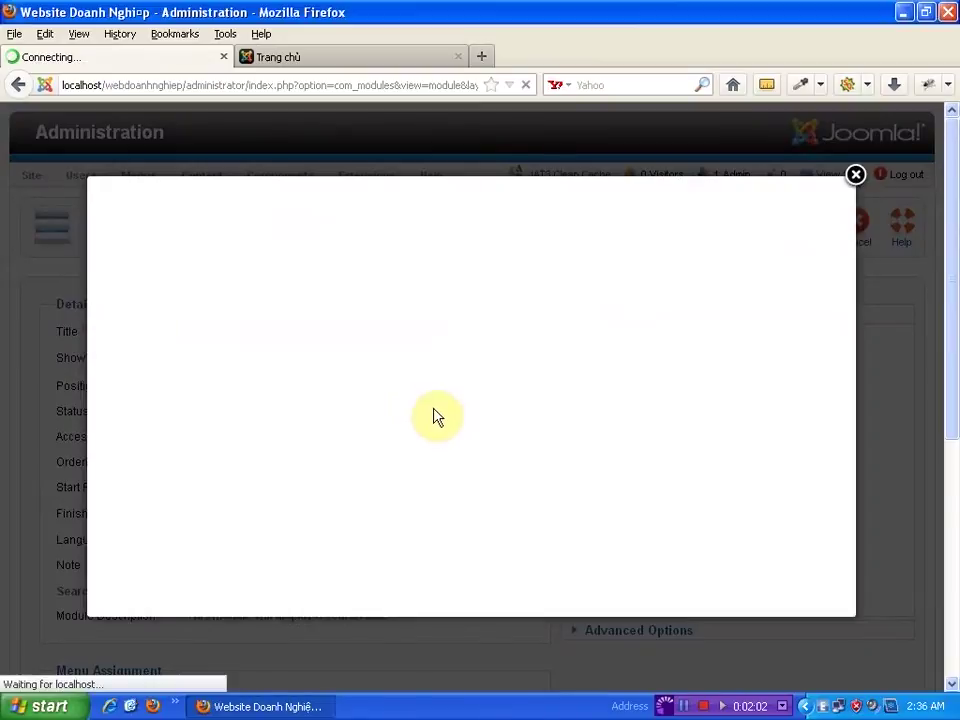
left_click(806, 209)
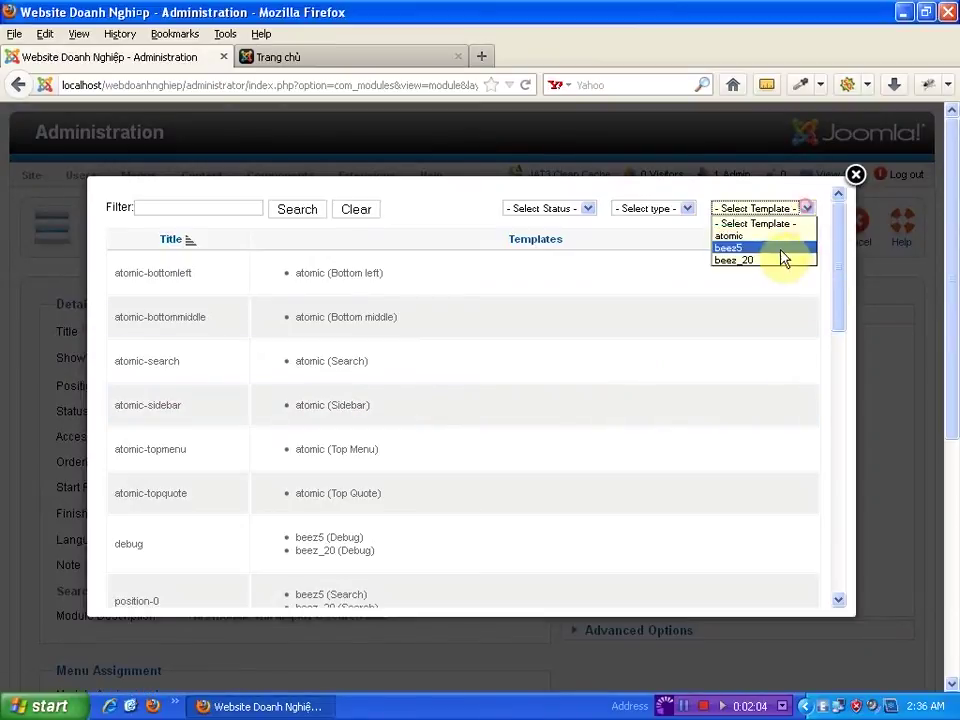
left_click(750, 261)
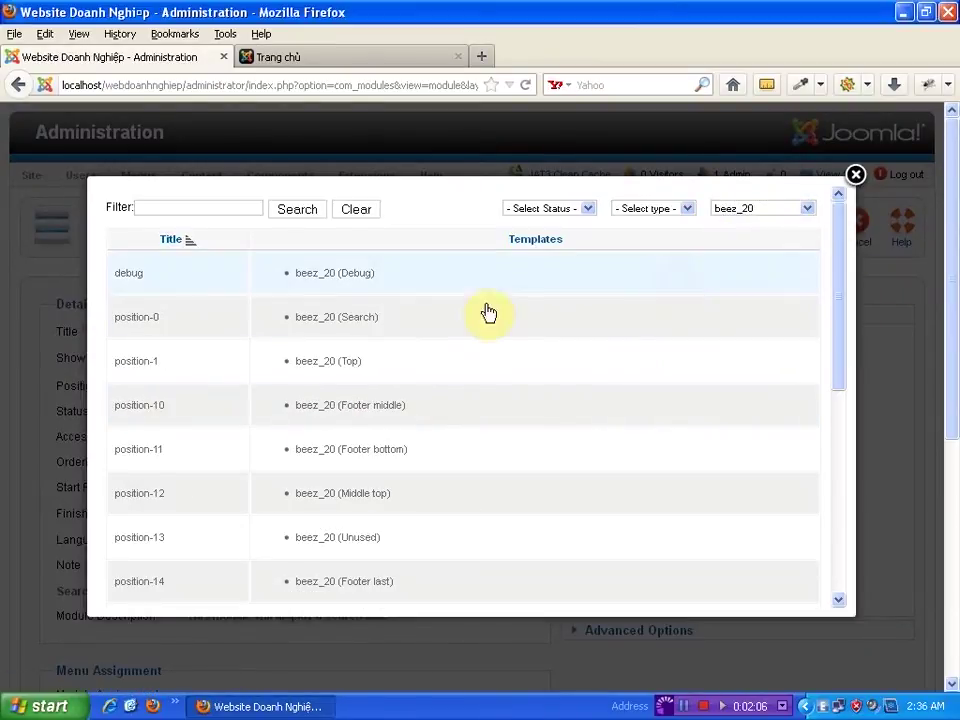
left_click(140, 318)
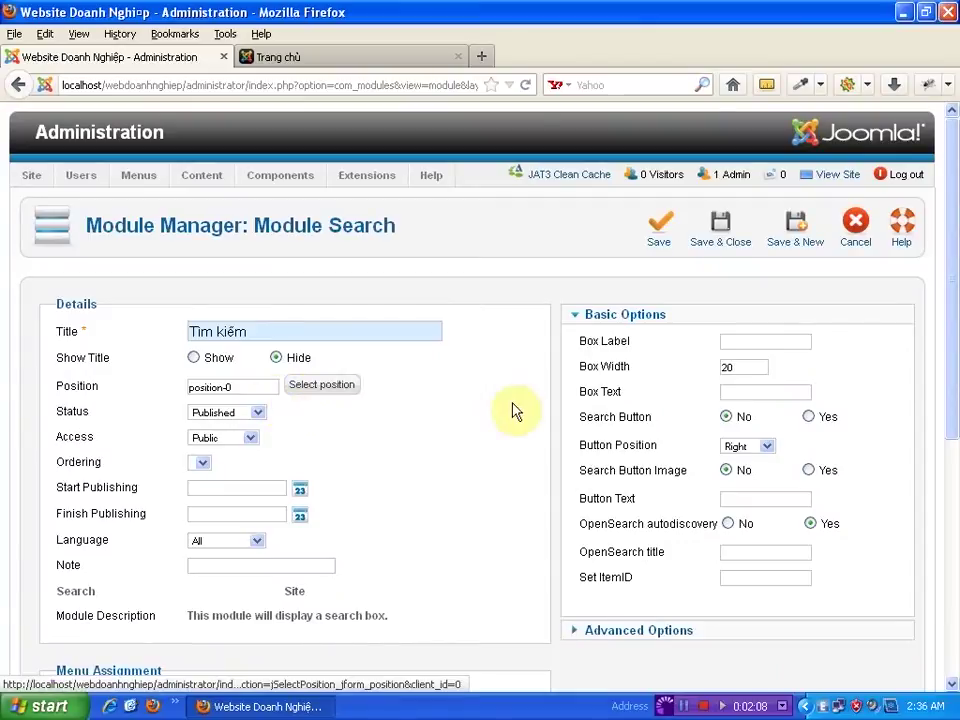
left_click(661, 228)
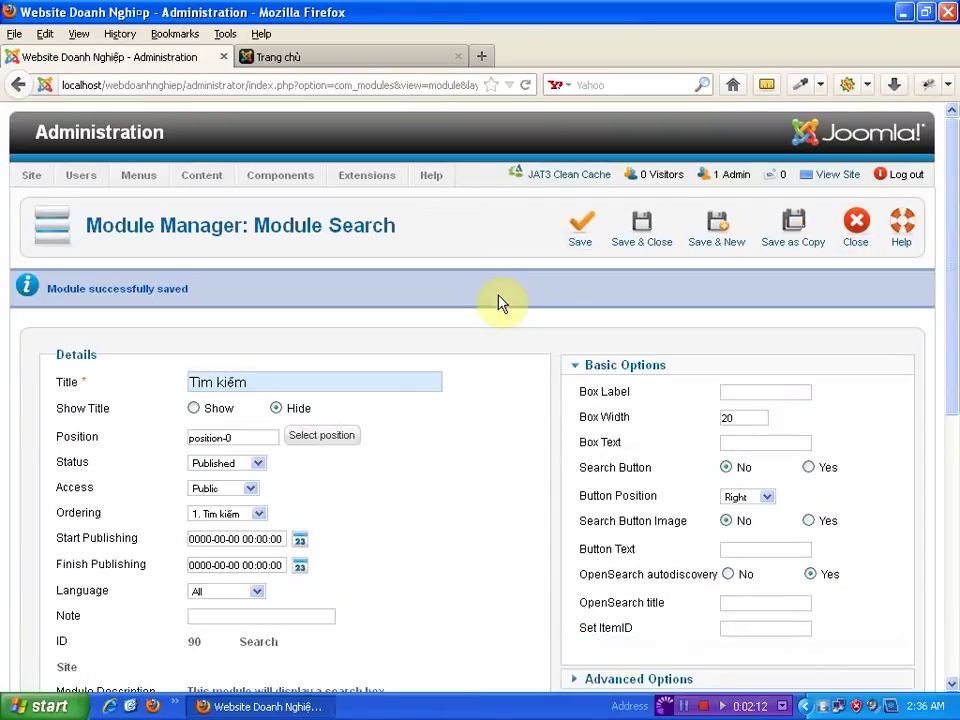
- Check the front page with the module position outlines closed to view the search box in the header
left_click(411, 60)
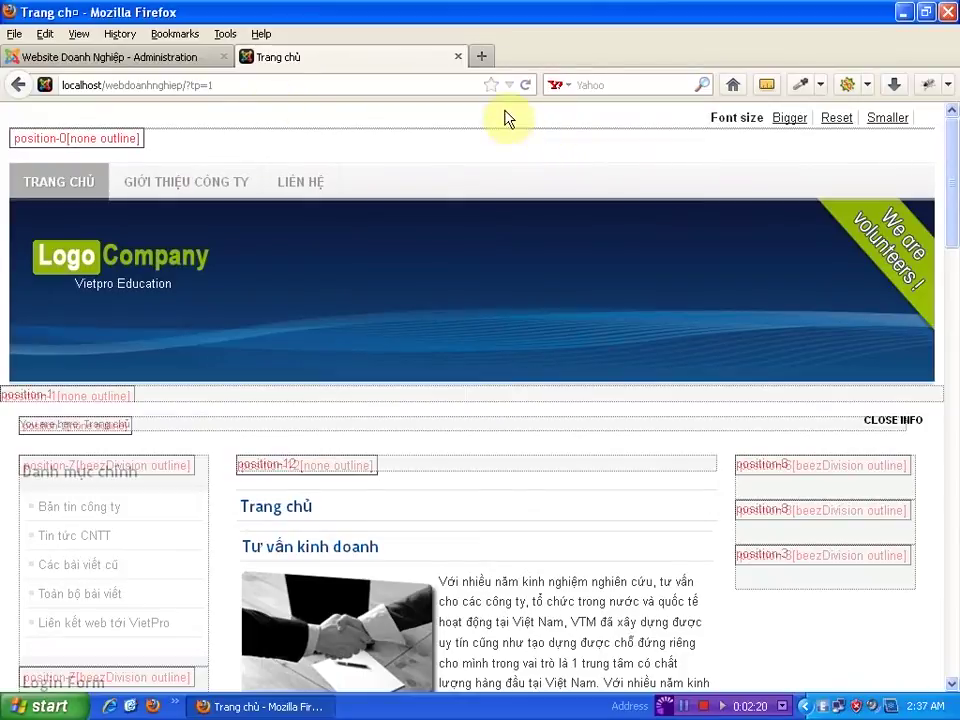
left_click(186, 58)
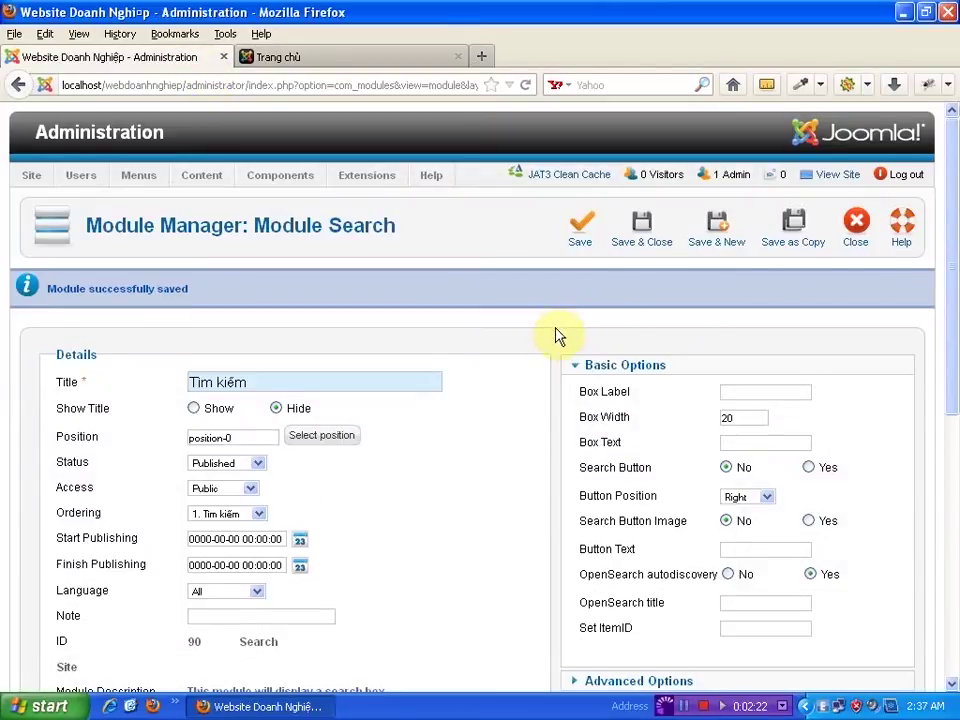
scroll(560, 315, "down", 3)
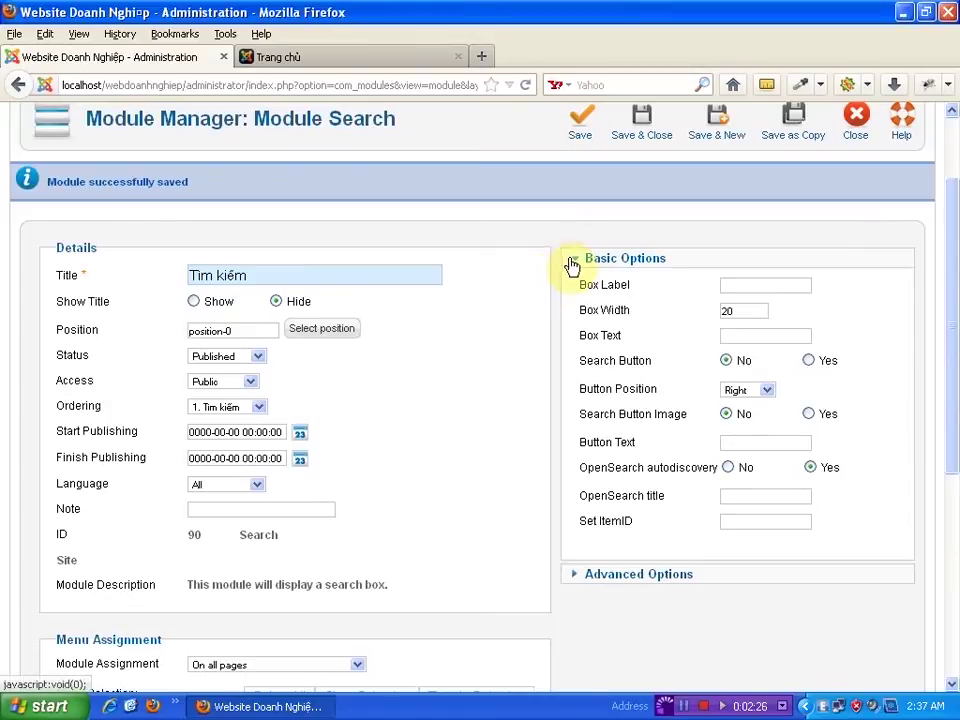
left_click(377, 60)
left_click(881, 424)
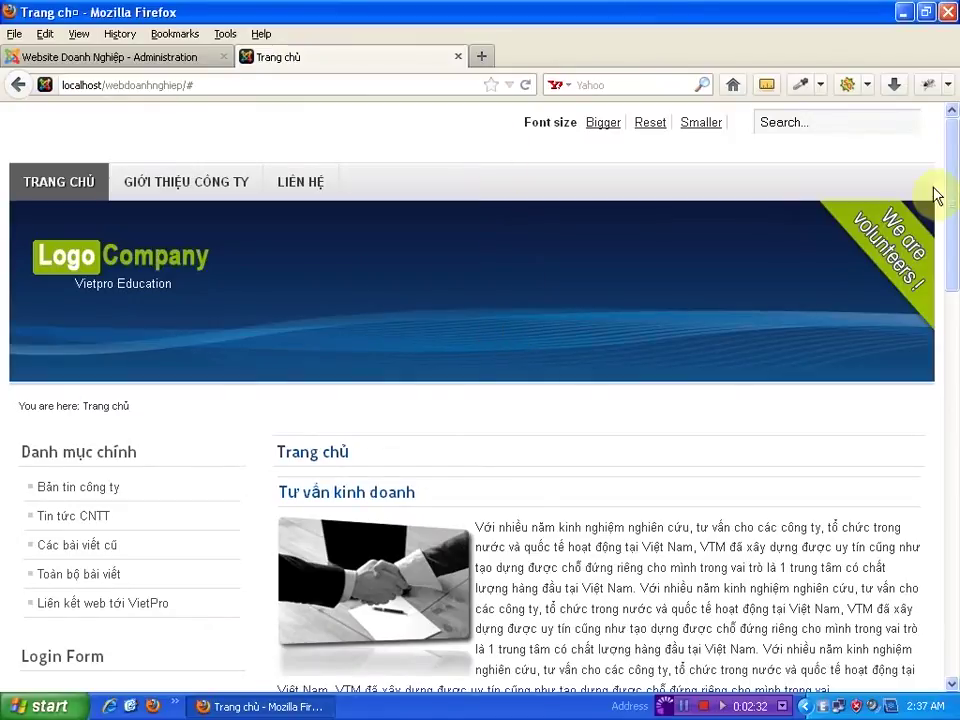
- Search the site for "kinh doanh" with the header search box
left_click(829, 121)
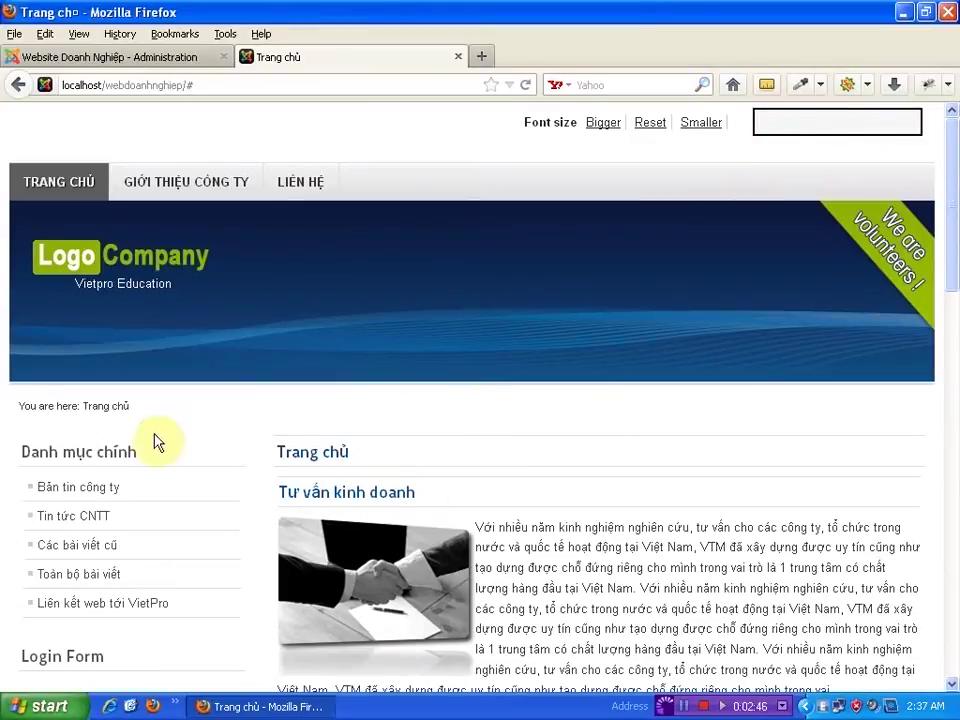
type("ki")
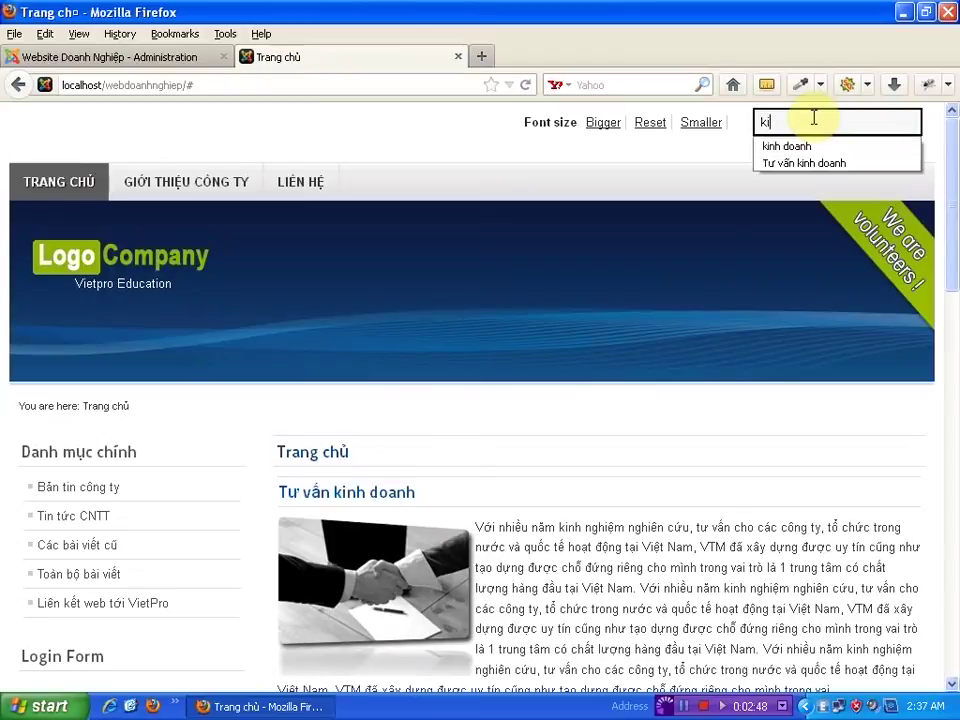
type("nh")
left_click(843, 146)
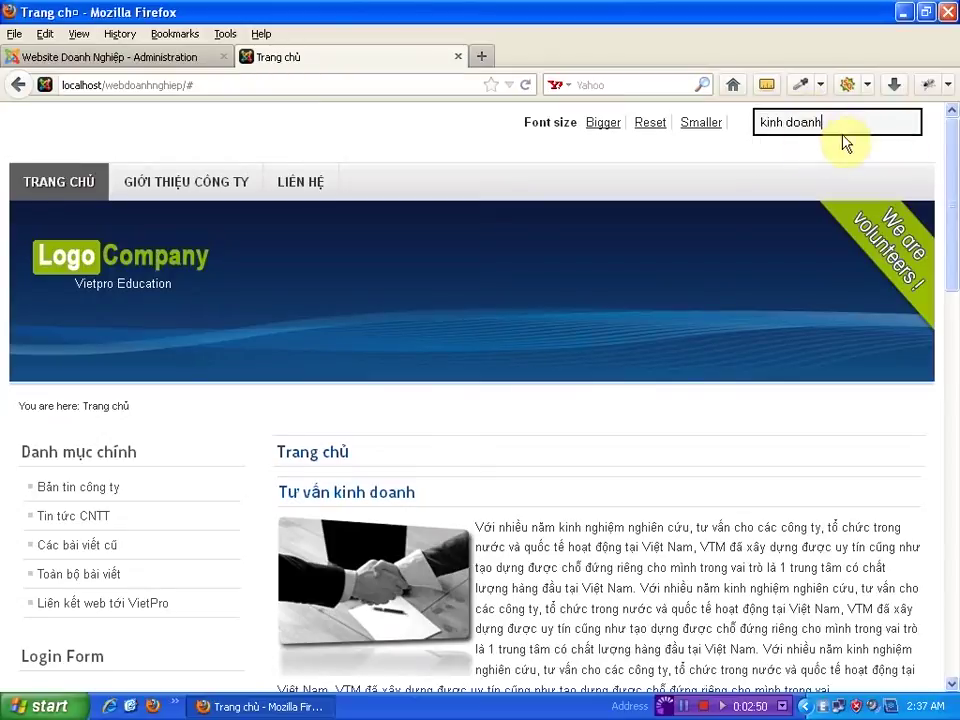
key("Return")
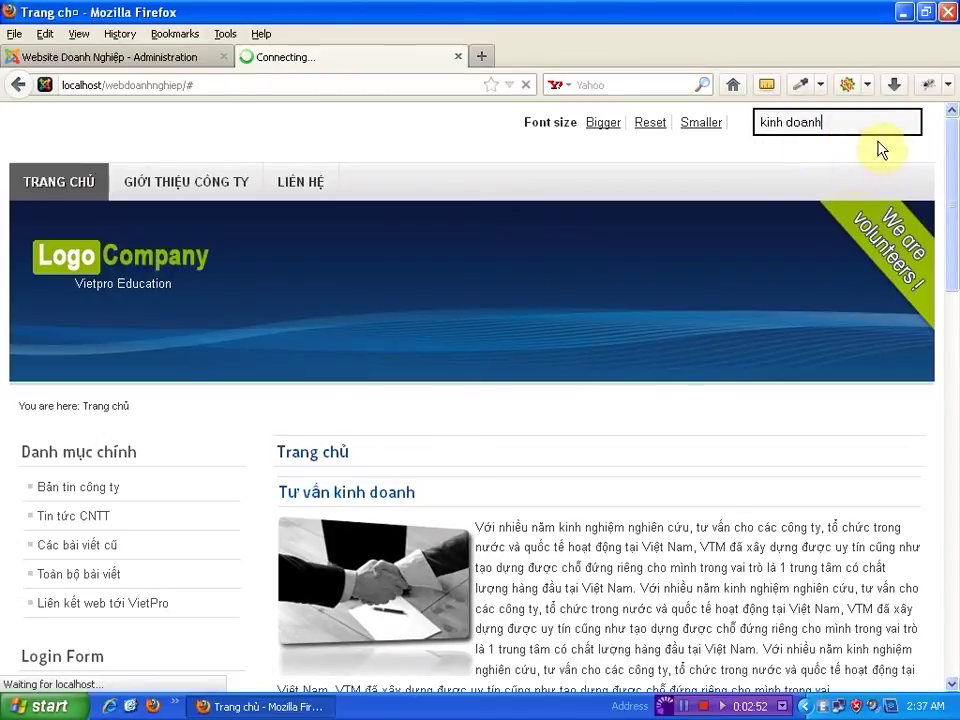
- Examine the search page's keyword and filter options and the result entries with their highlighted "kinh doanh" keywords
scroll(510, 399, "down", 3)
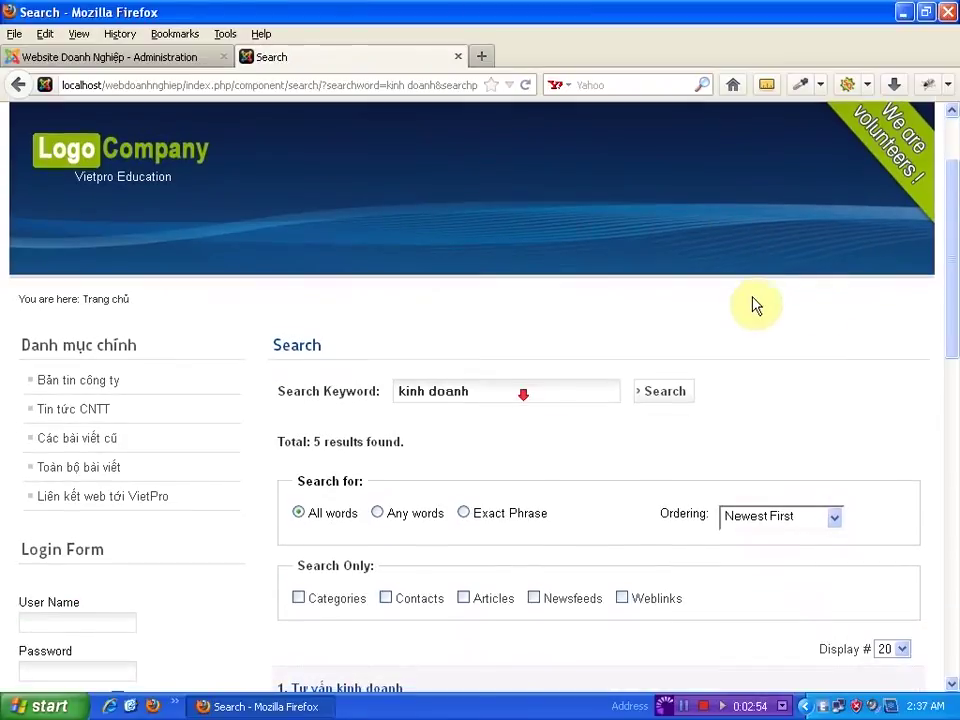
mouse_move(947, 262)
left_mouse_down()
mouse_move(956, 210)
mouse_move(955, 585)
mouse_move(958, 279)
left_mouse_up()
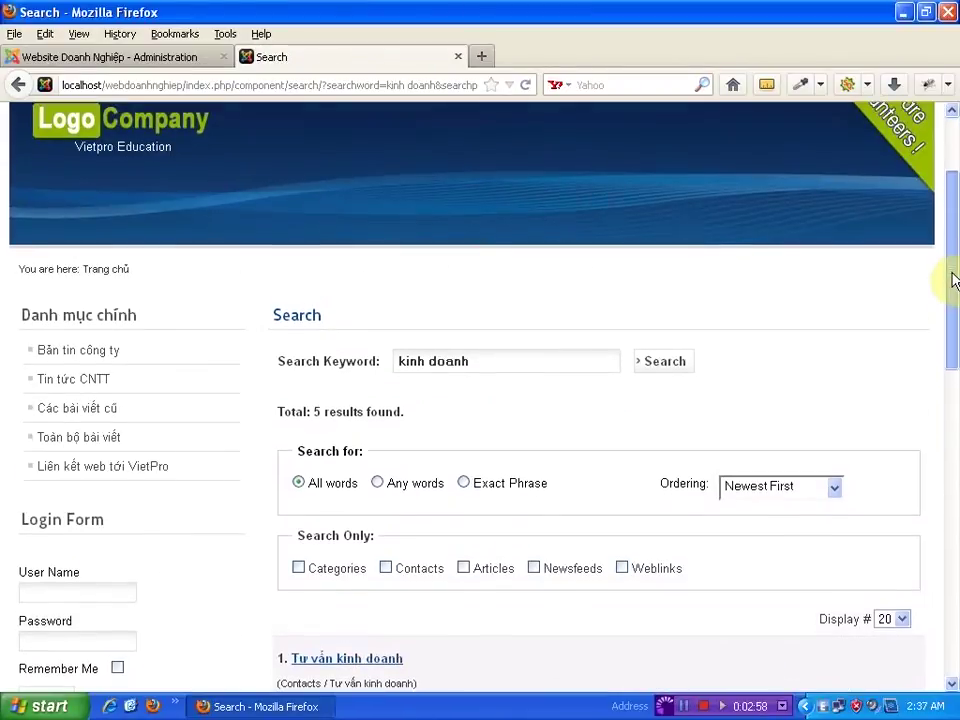
double_click(284, 319)
left_click(649, 362)
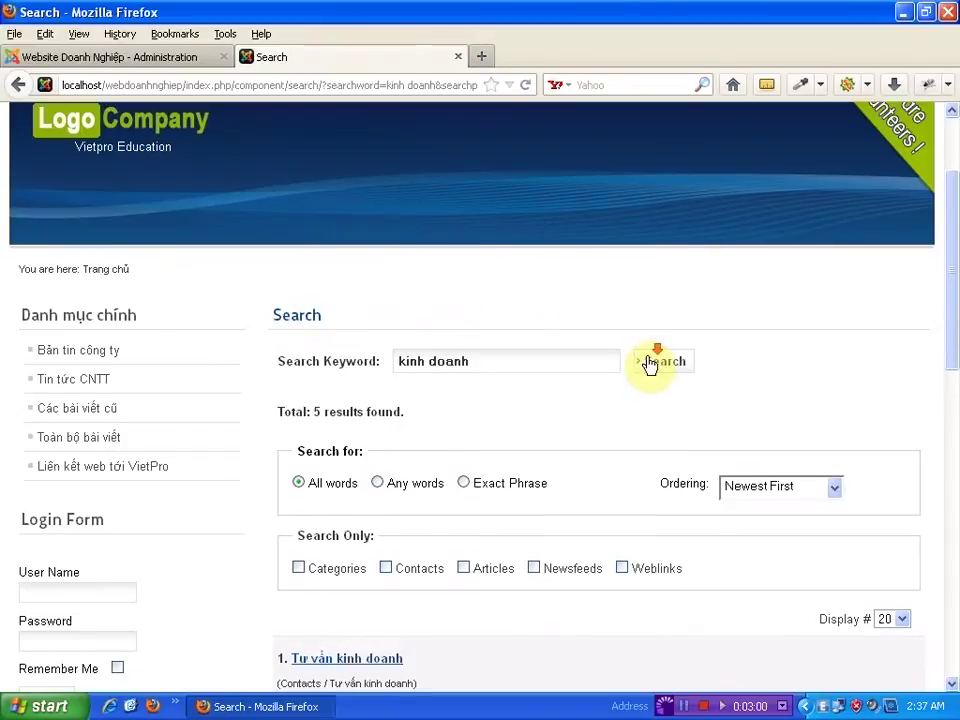
scroll(604, 424, "down", 10)
scroll(610, 418, "up", 4)
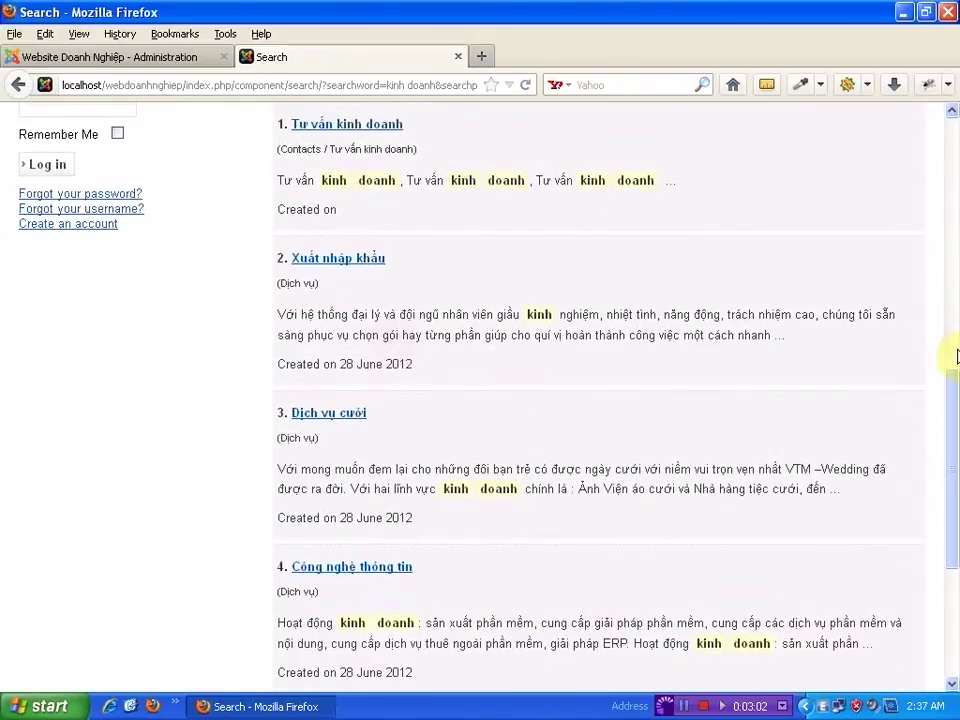
left_click_drag(951, 407, 939, 216)
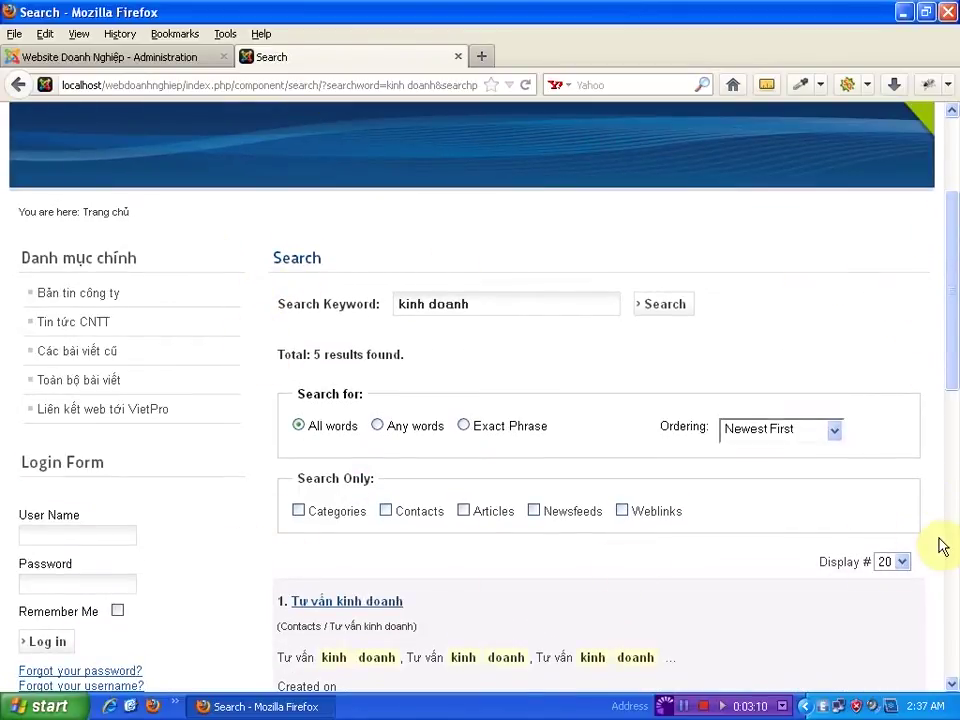
left_click_drag(956, 274, 955, 497)
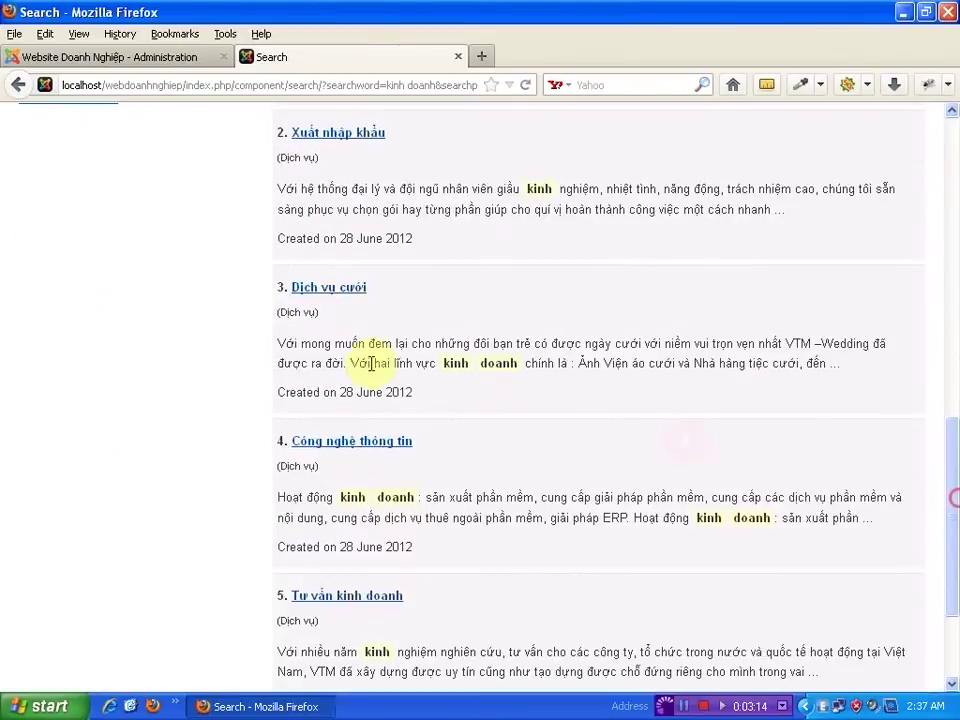
scroll(252, 312, "up", 4)
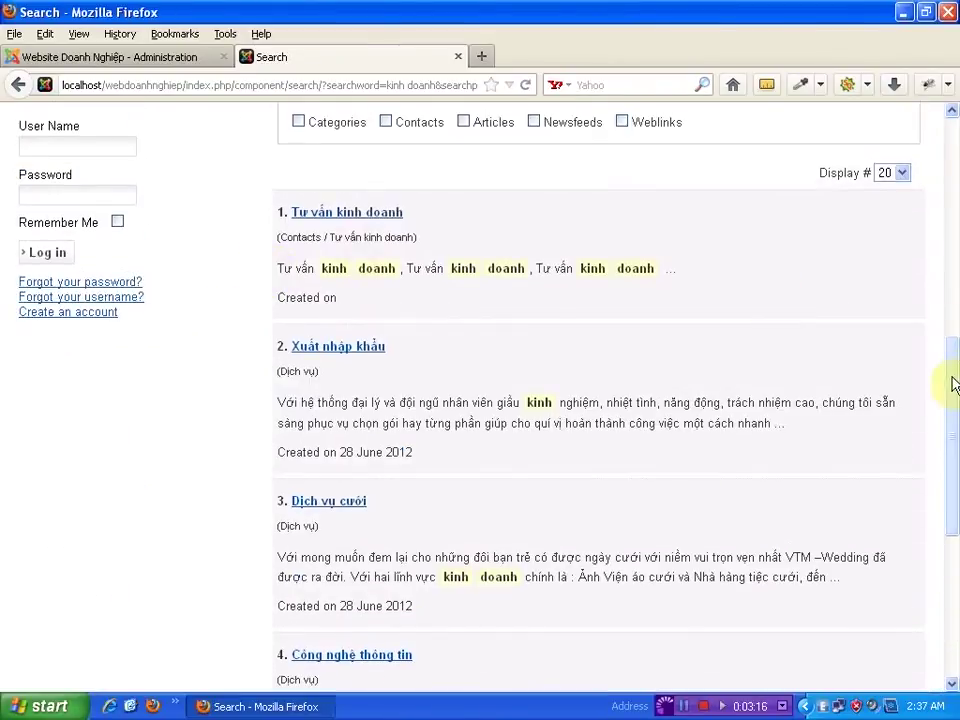
left_click_drag(952, 385, 954, 154)
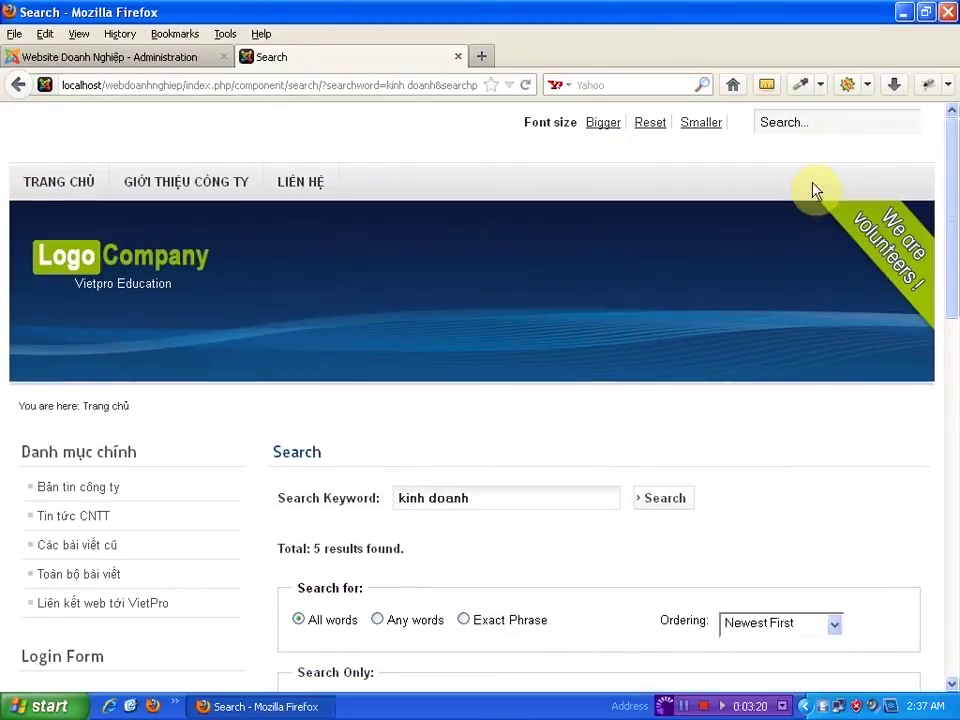
left_click_drag(945, 180, 950, 475)
scroll(471, 497, "down", 1)
scroll(471, 497, "up", 4)
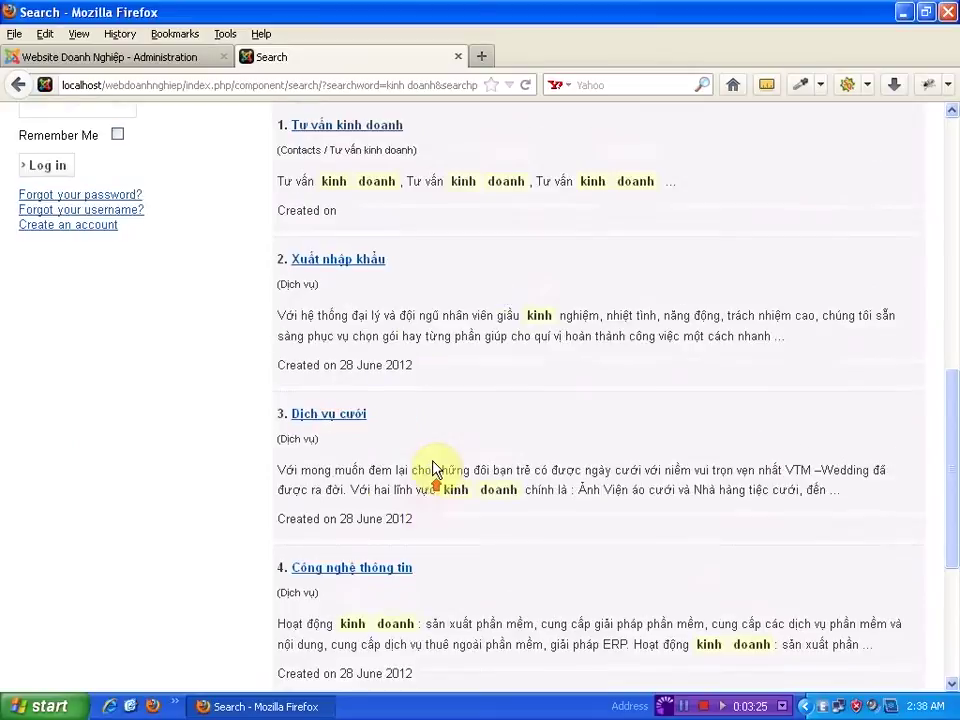
scroll(402, 362, "up", 2)
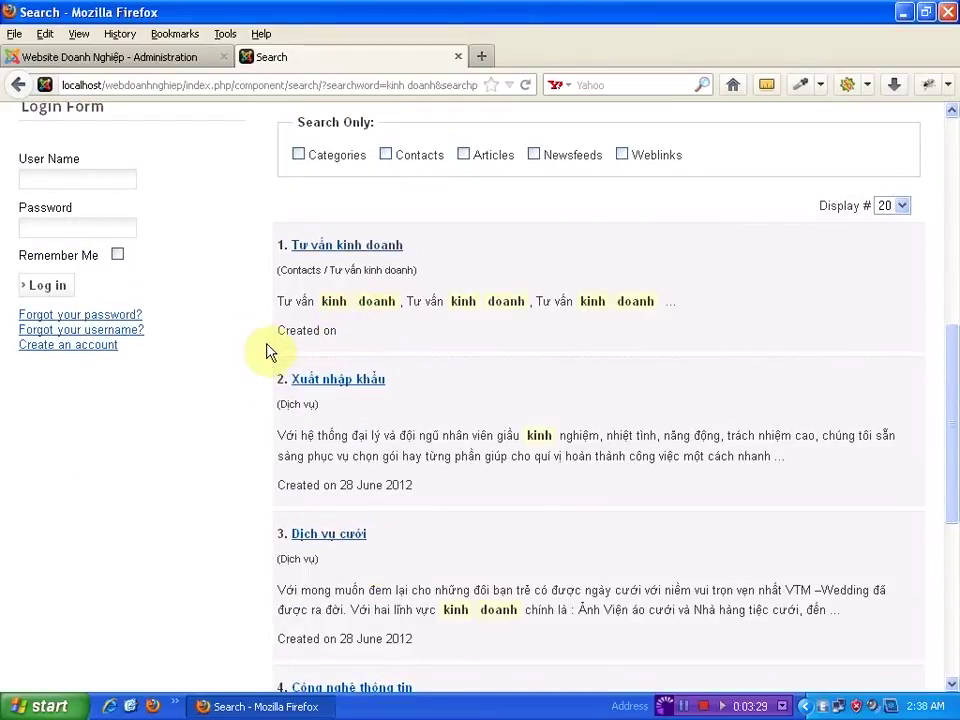
- Compare the search page's keyword field and results total with the full list of "kinh doanh" result entries
left_click_drag(951, 368, 955, 410)
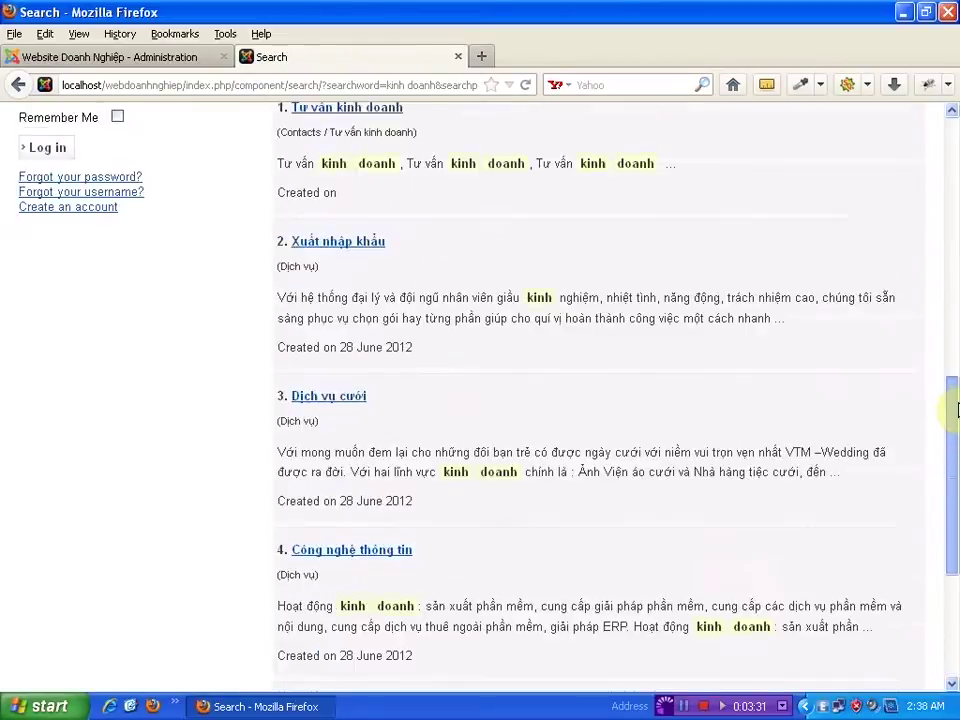
scroll(669, 328, "up", 11)
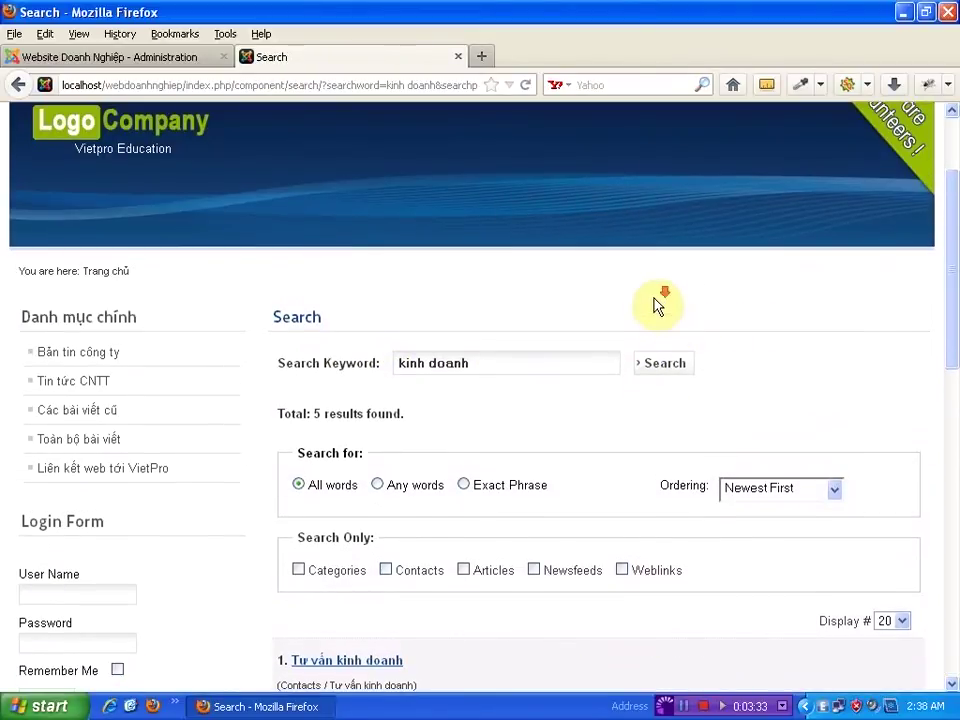
scroll(655, 305, "down", 2)
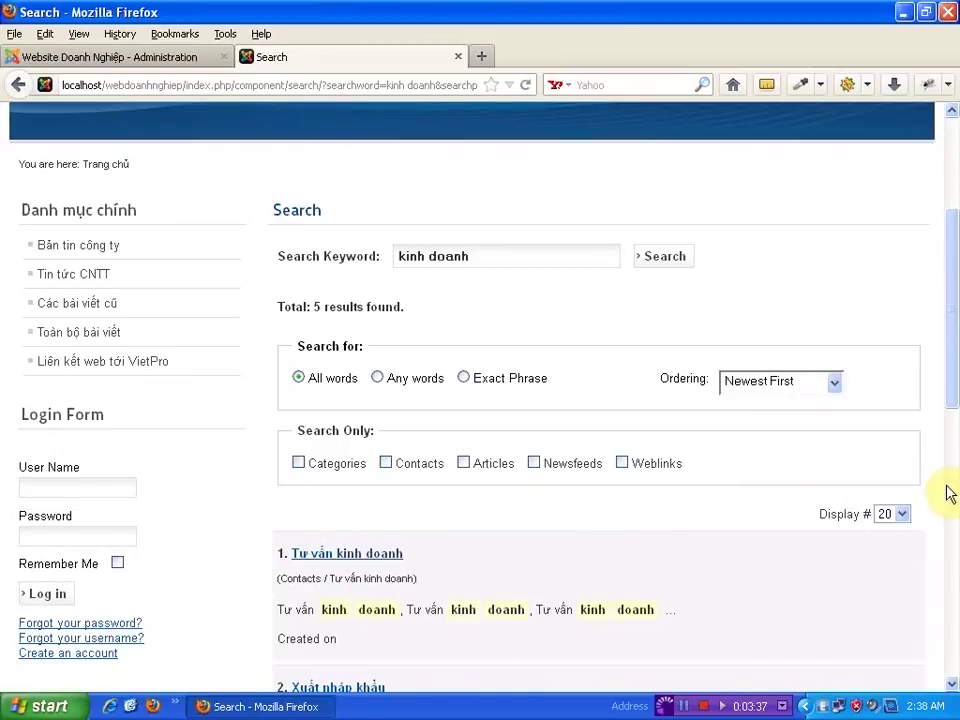
left_click(491, 256)
left_click(525, 220)
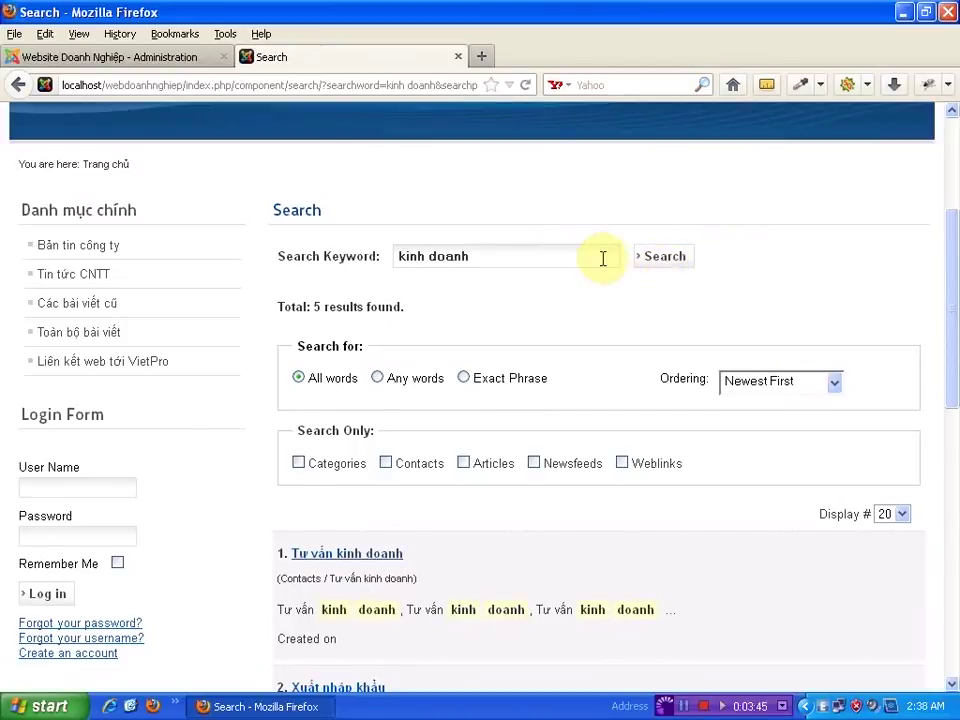
scroll(290, 340, "down", 2)
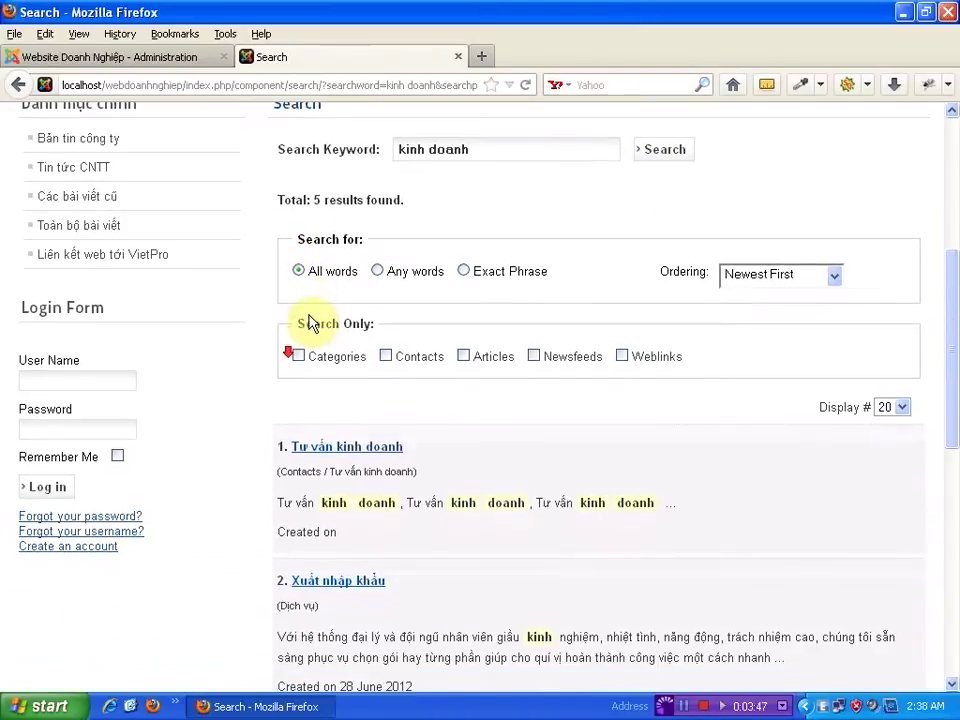
left_click_drag(279, 197, 465, 199)
left_click(332, 199)
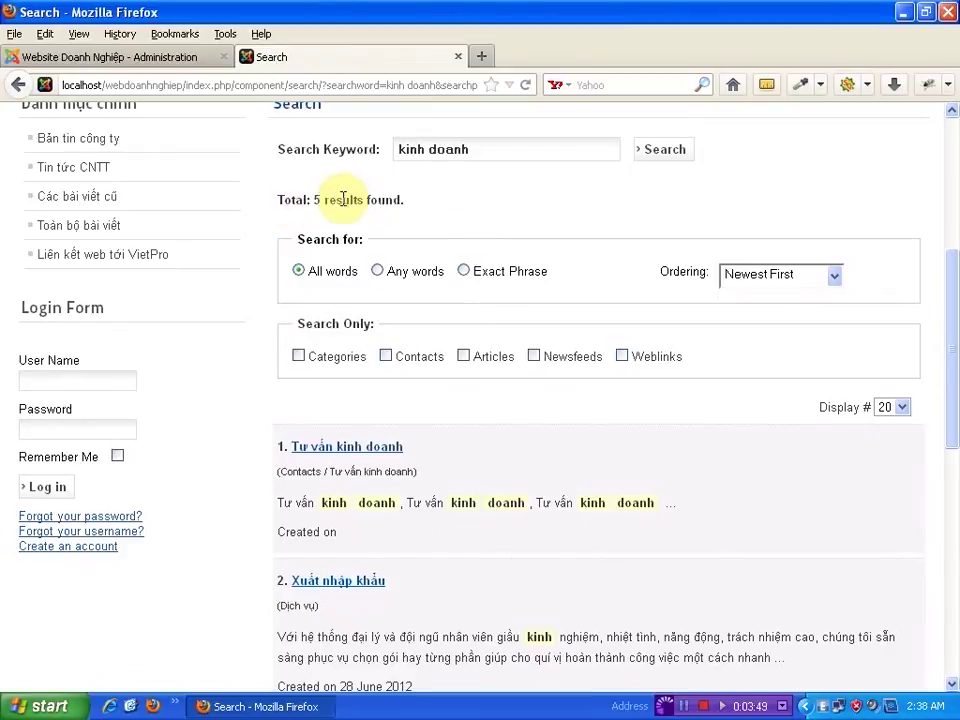
left_click_drag(279, 200, 446, 200)
left_click_drag(317, 199, 499, 199)
scroll(349, 495, "down", 5)
scroll(349, 495, "down", 7)
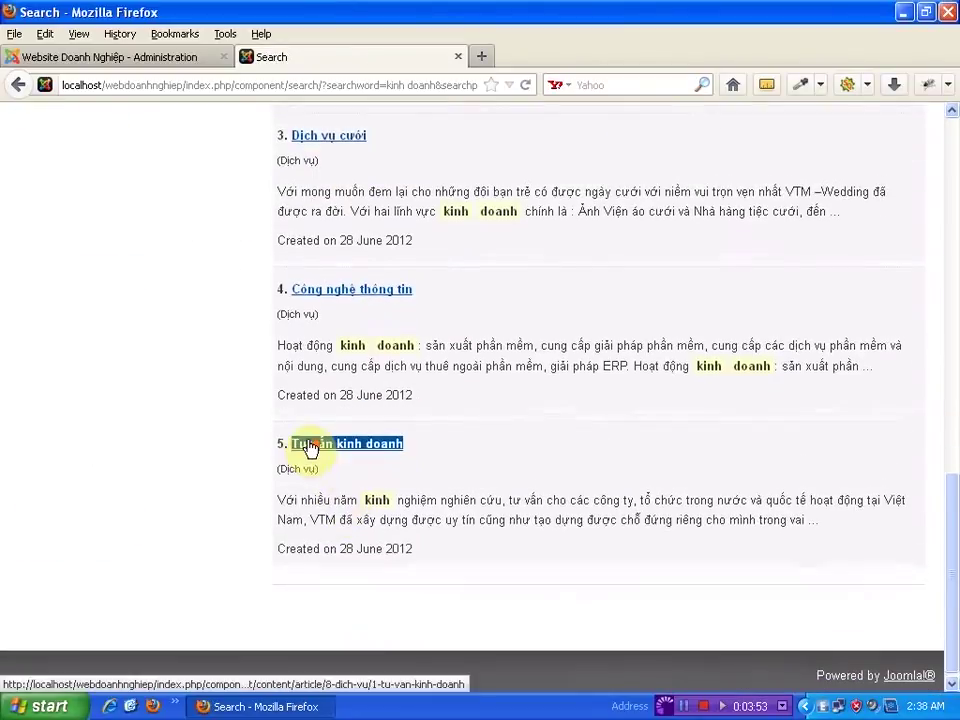
scroll(311, 446, "up", 15)
- Set the search page's word matching to Exact Phrase
scroll(263, 398, "down", 2)
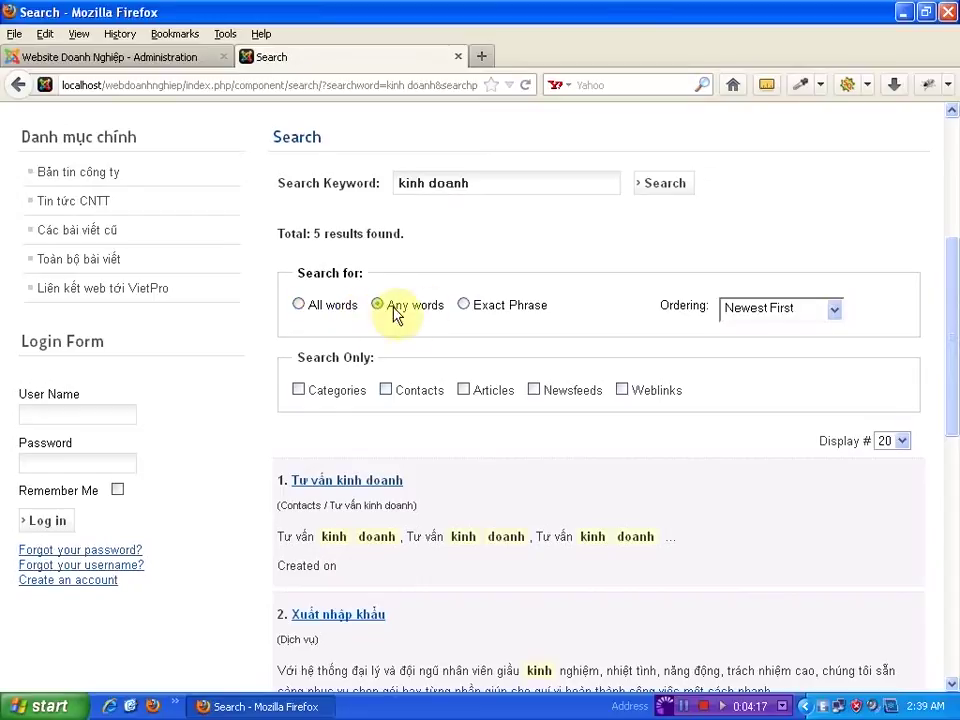
left_click(465, 304)
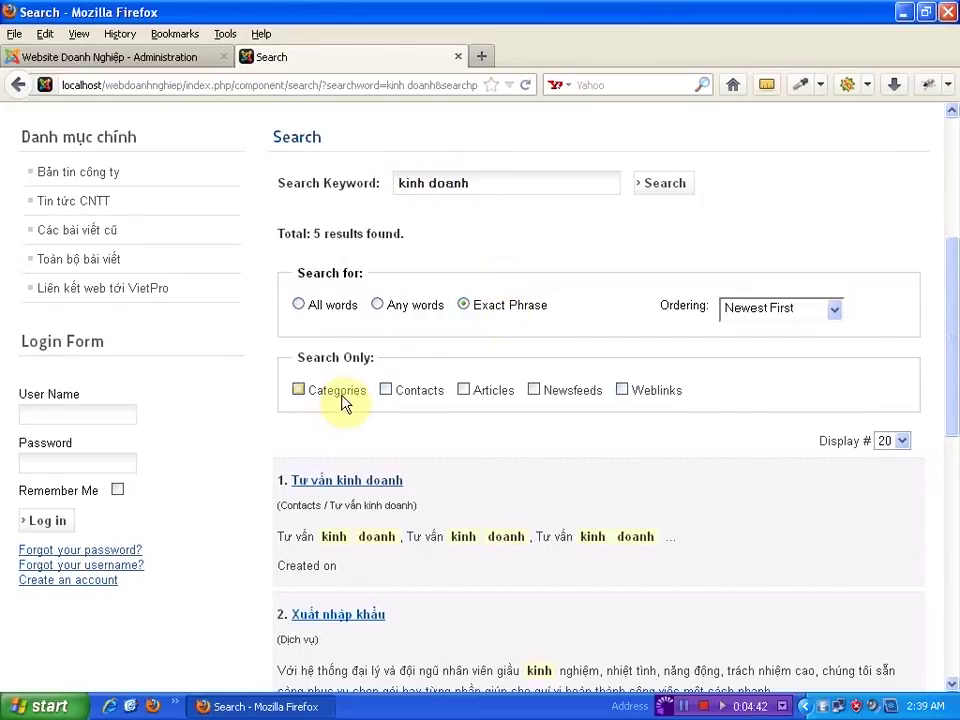
scroll(343, 402, "down", 2)
scroll(400, 338, "up", 2)
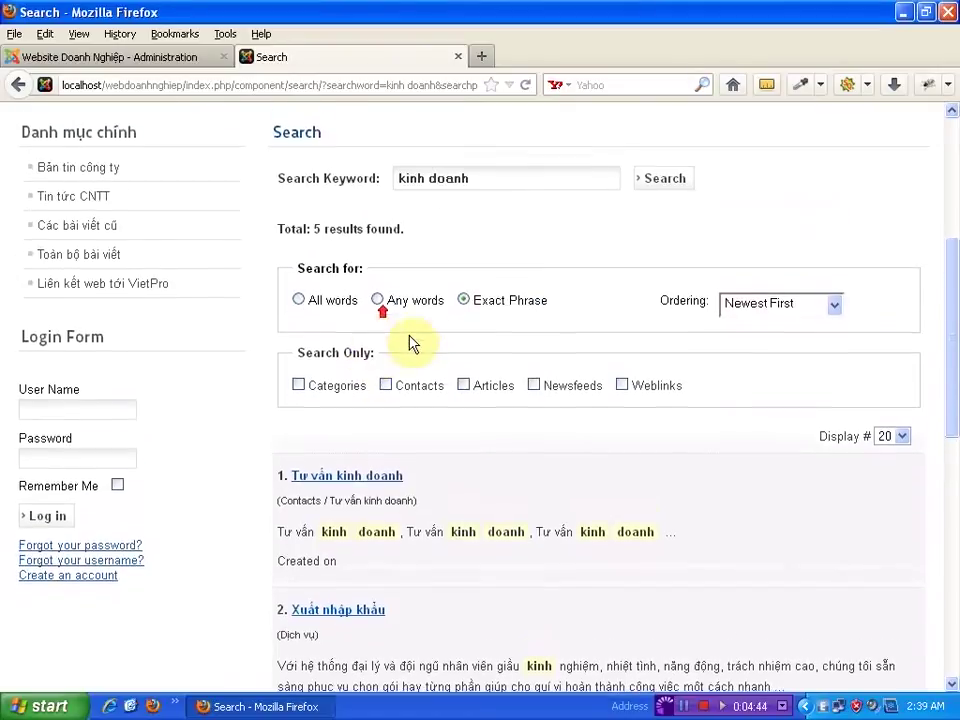
- Include Categories, Contacts, Articles, Newsfeeds and Weblinks in the Search Only filters and rerun the "kinh doanh" search
left_click(300, 391)
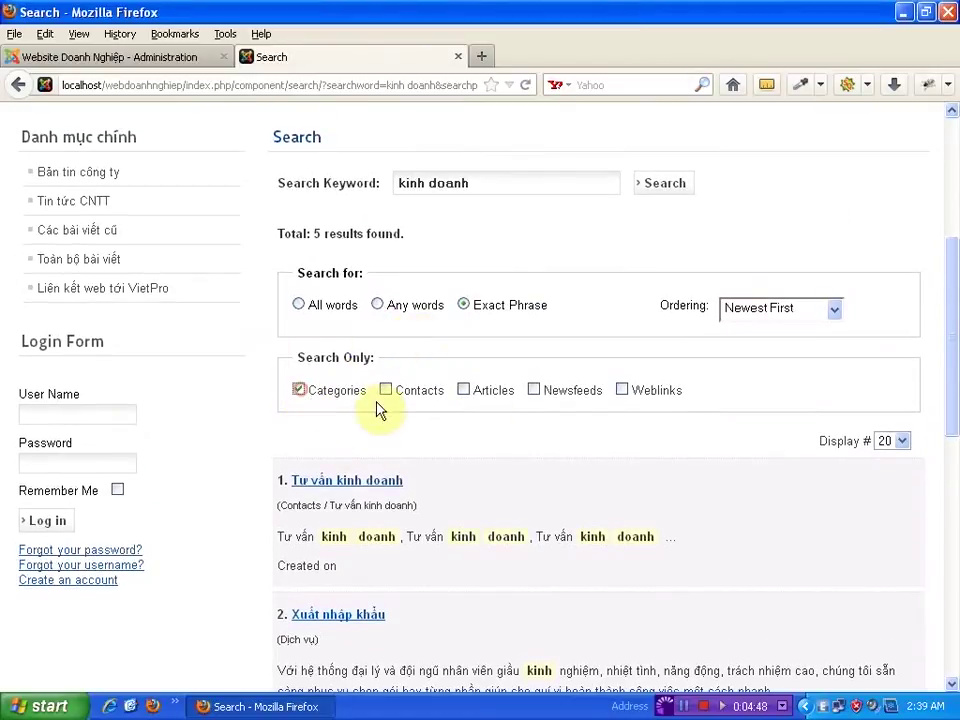
left_click(300, 390)
left_click(386, 391)
left_click(464, 390)
left_click(386, 390)
left_click(464, 390)
left_click(534, 390)
left_click(622, 390)
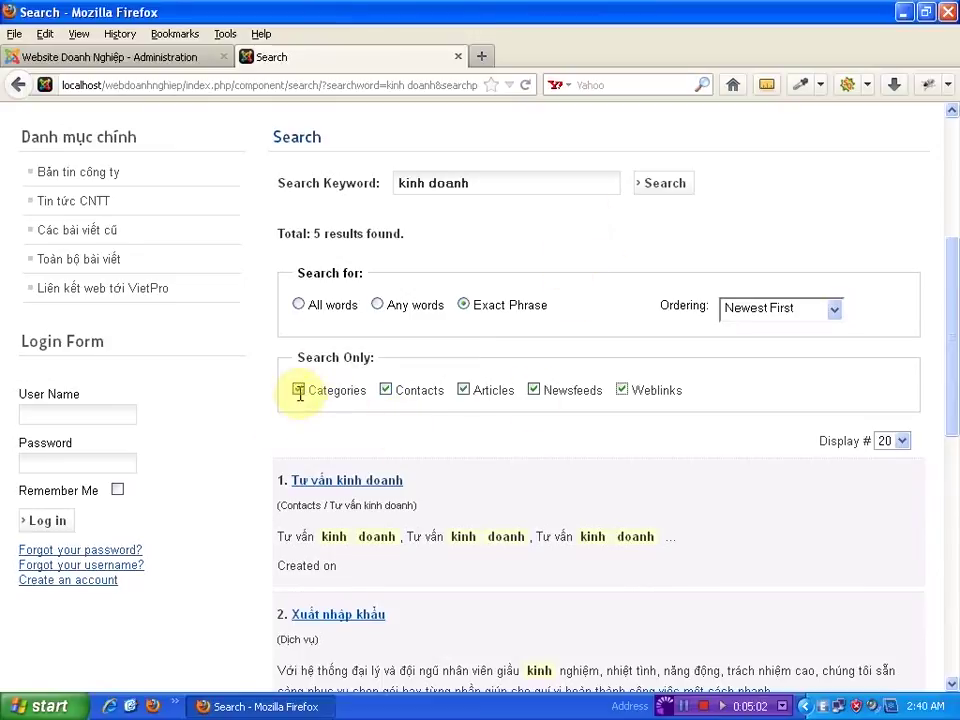
left_click(386, 390)
left_click(298, 390)
left_click(387, 390)
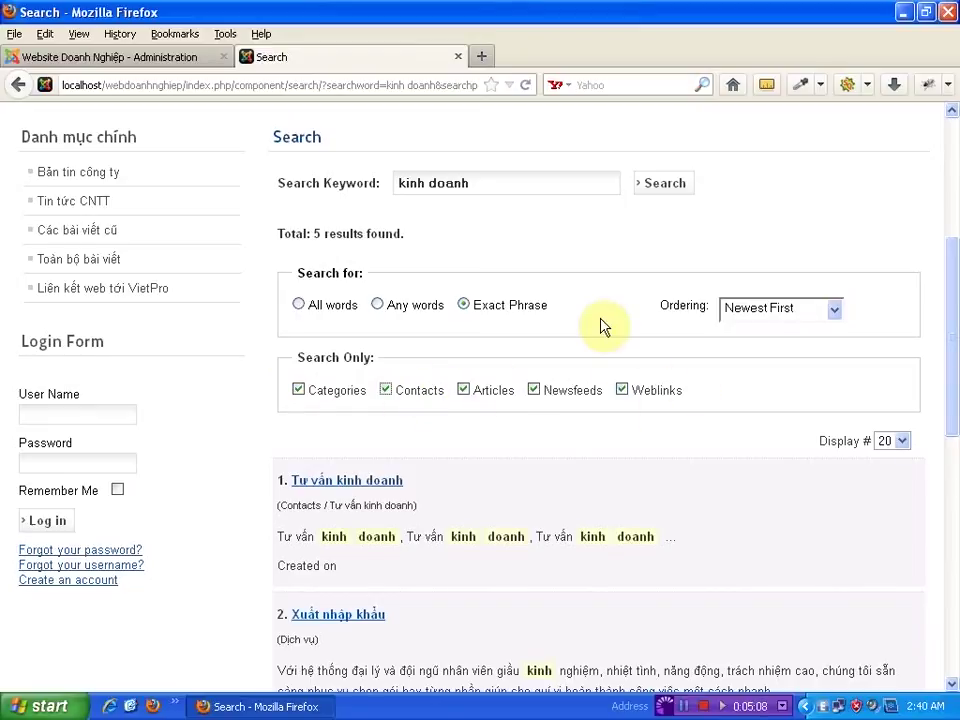
scroll(321, 401, "up", 2)
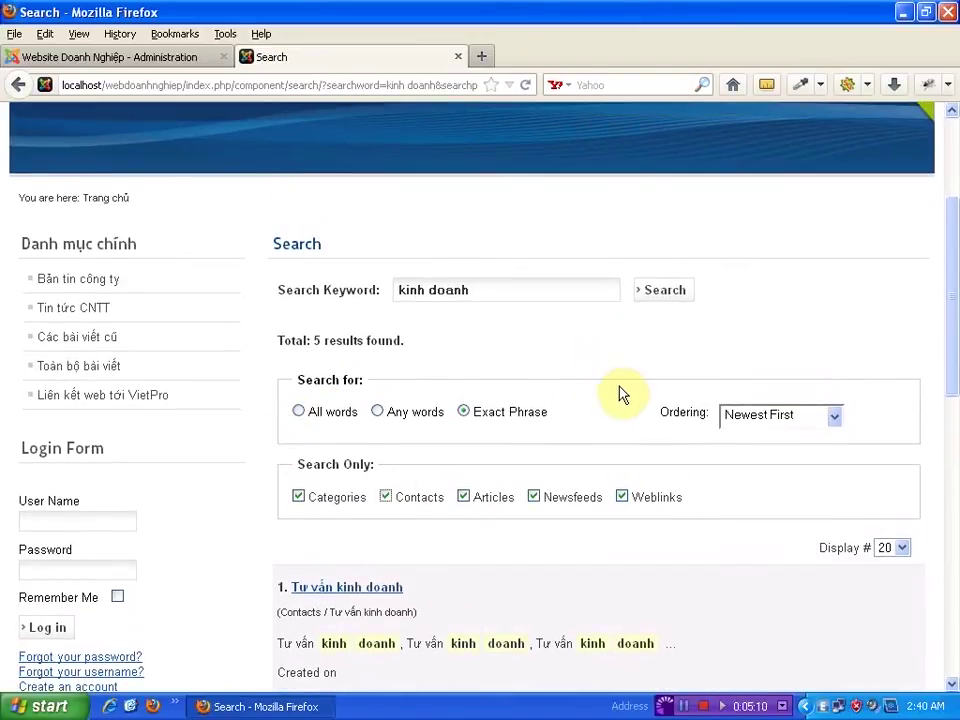
left_click(662, 296)
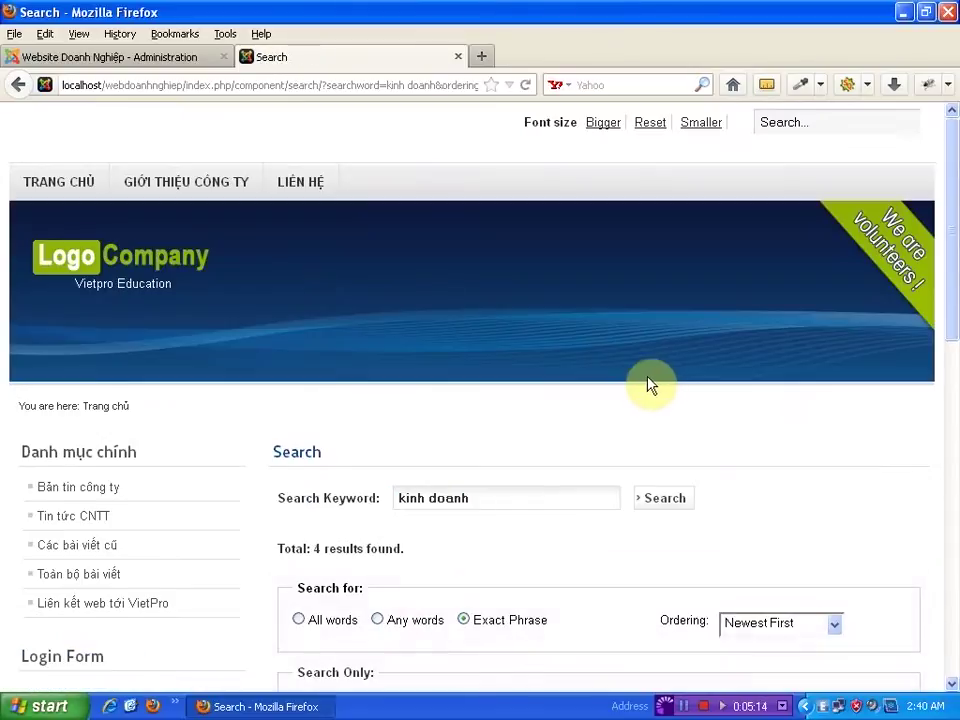
- Examine the exact-phrase result entries and their highlighted keywords, together with the search filters and the header search box
scroll(637, 392, "down", 10)
scroll(640, 395, "down", 4)
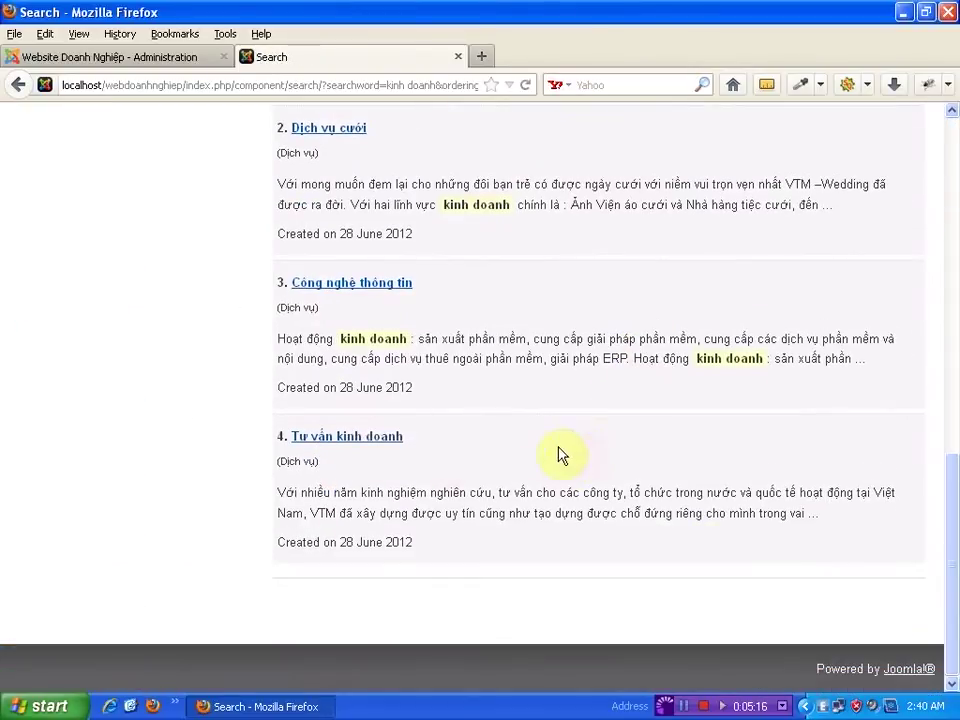
scroll(596, 440, "up", 7)
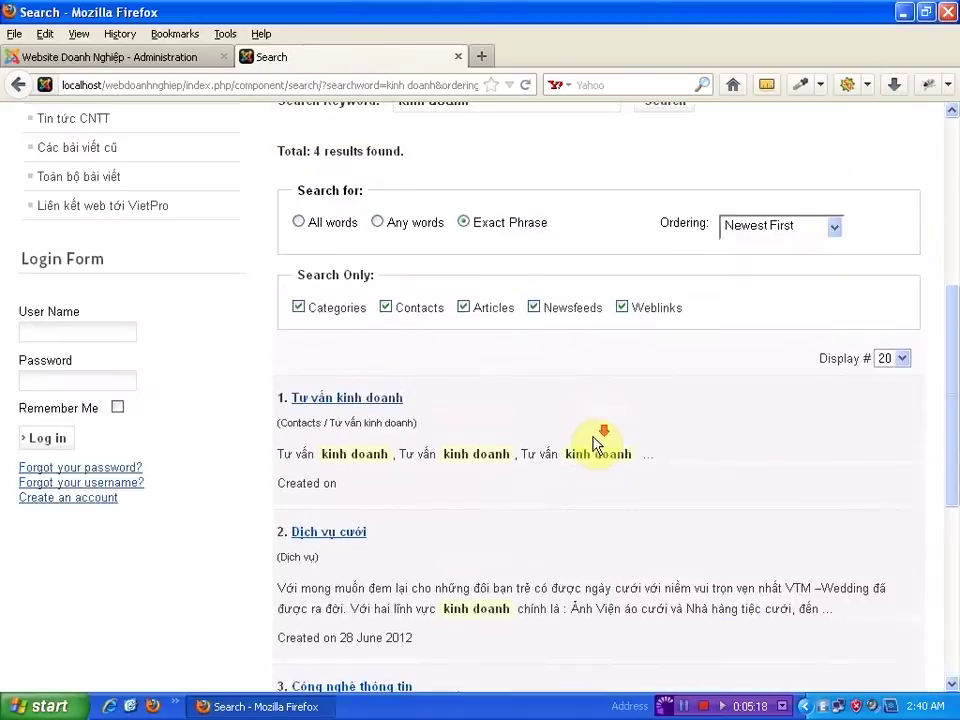
scroll(590, 435, "down", 7)
scroll(560, 415, "up", 7)
scroll(541, 401, "up", 4)
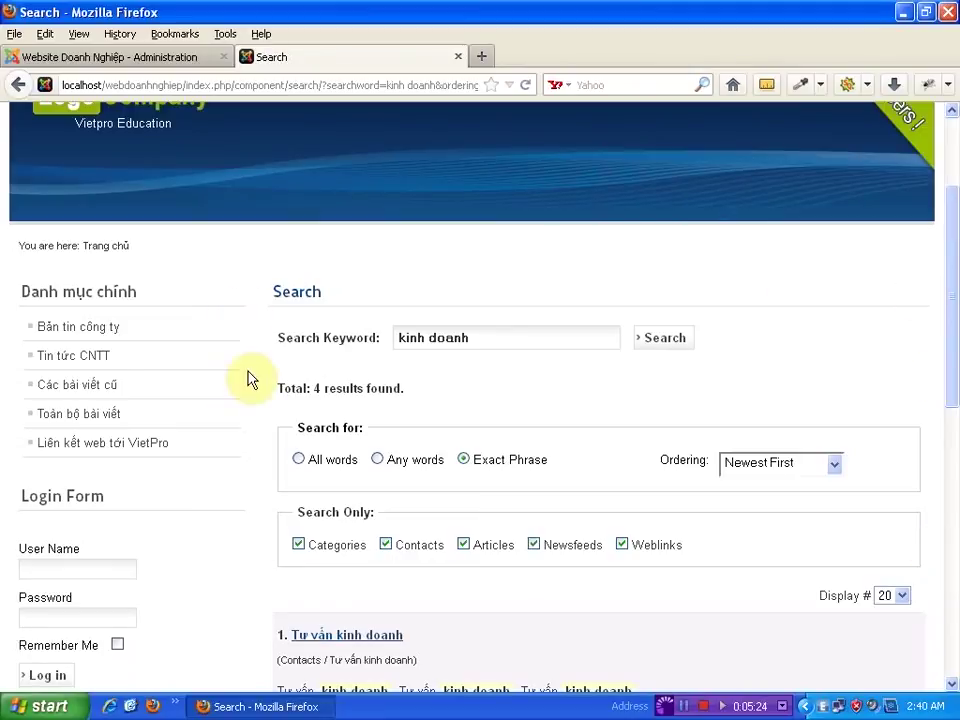
scroll(956, 336, "up", 3)
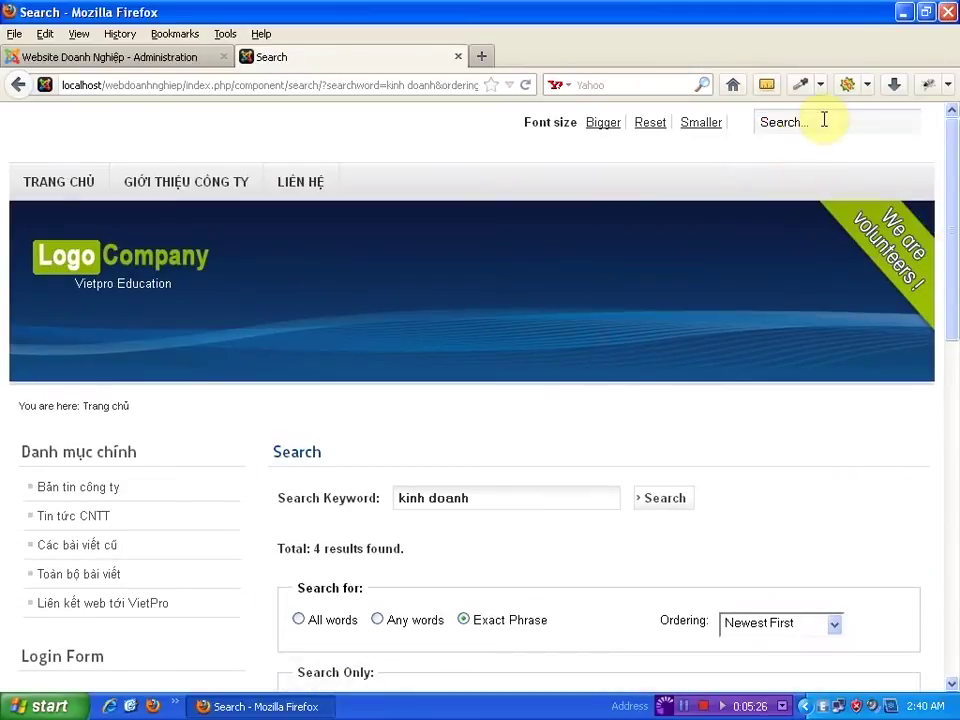
scroll(610, 435, "down", 4)
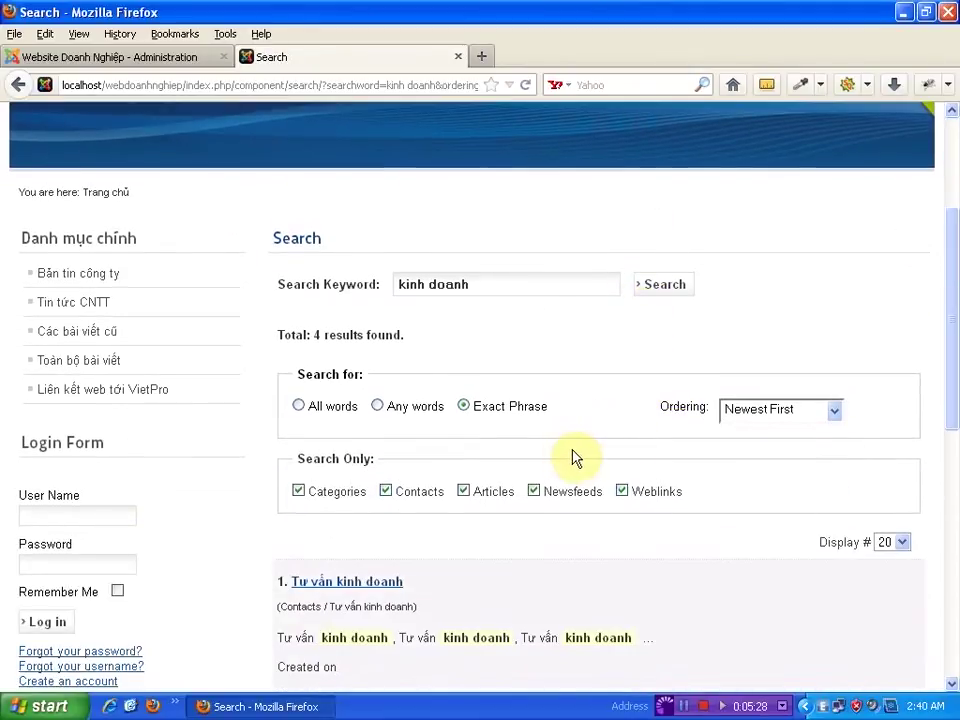
scroll(573, 457, "down", 4)
- View the available numbers of results per page and check the end of the results list, keeping the display number
left_click_drag(951, 328, 949, 386)
scroll(930, 372, "up", 3)
left_click(894, 194)
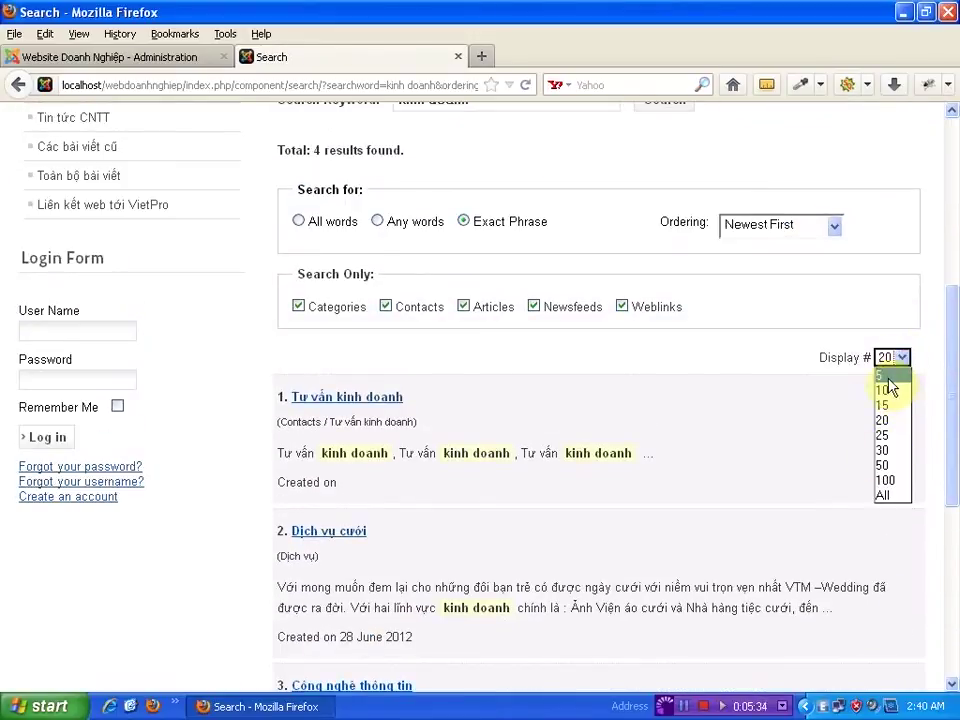
left_click(760, 362)
mouse_move(953, 390)
left_mouse_down()
mouse_move(955, 467)
mouse_move(955, 372)
left_mouse_up()
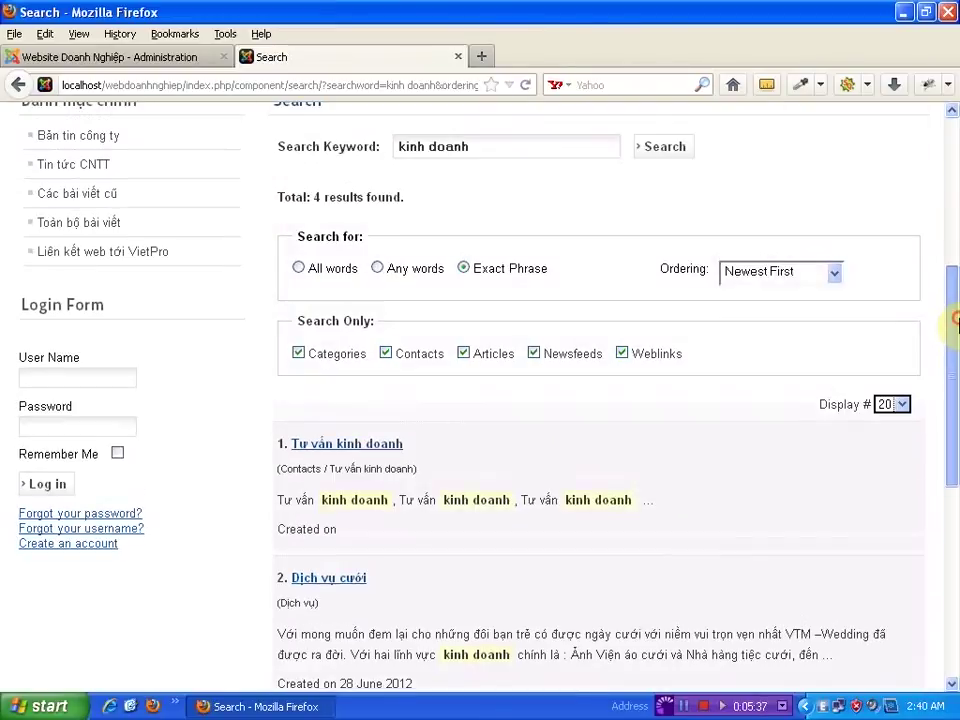
left_click(903, 404)
left_click(730, 410)
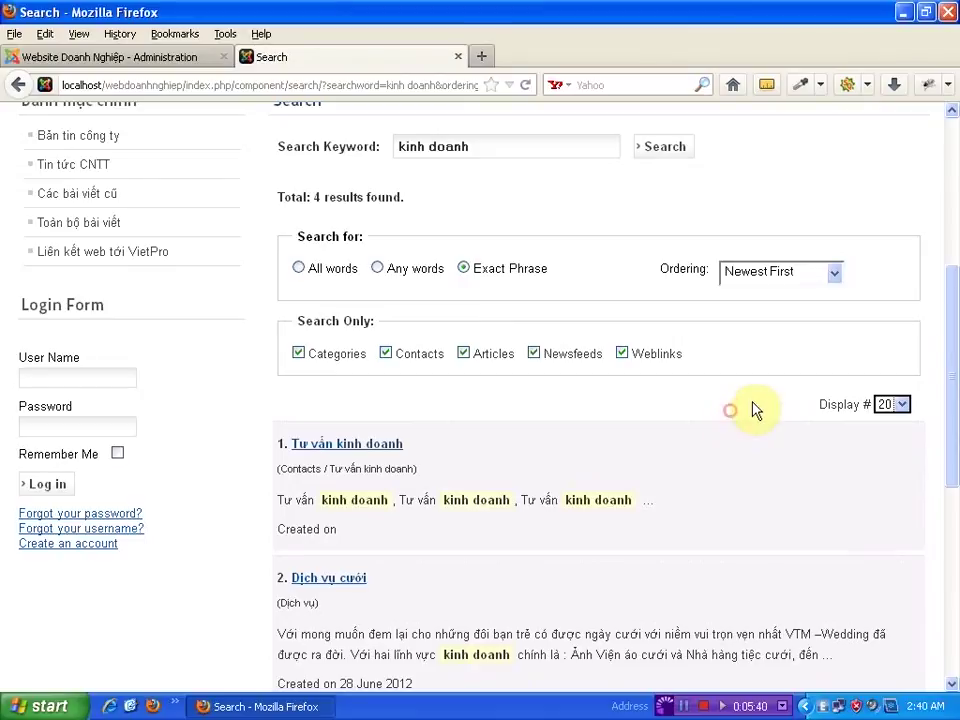
scroll(745, 425, "down", 8)
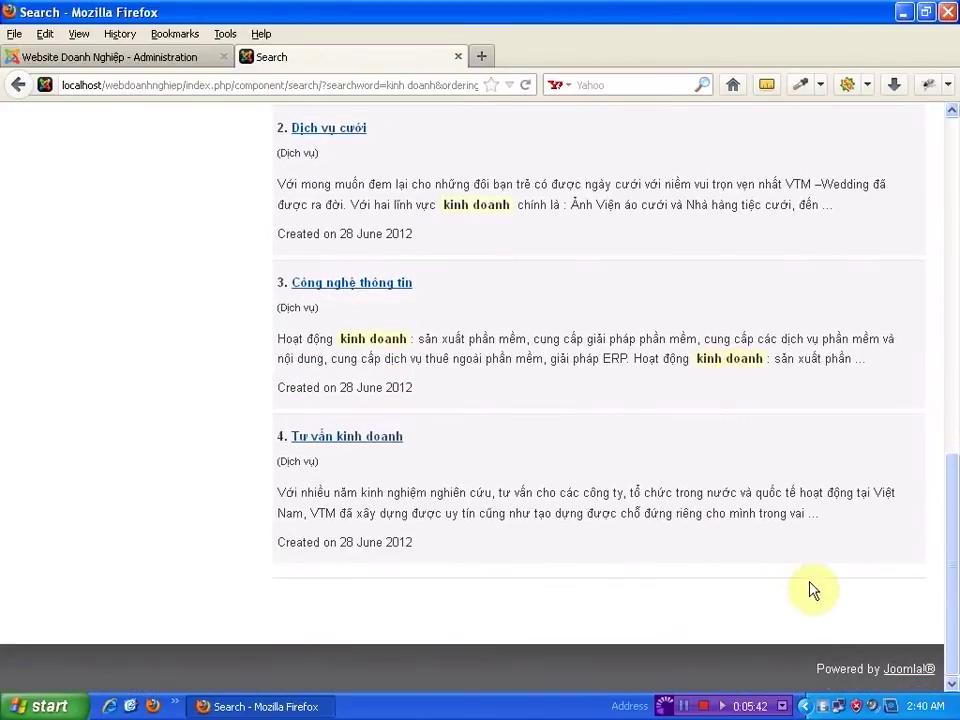
scroll(606, 480, "up", 4)
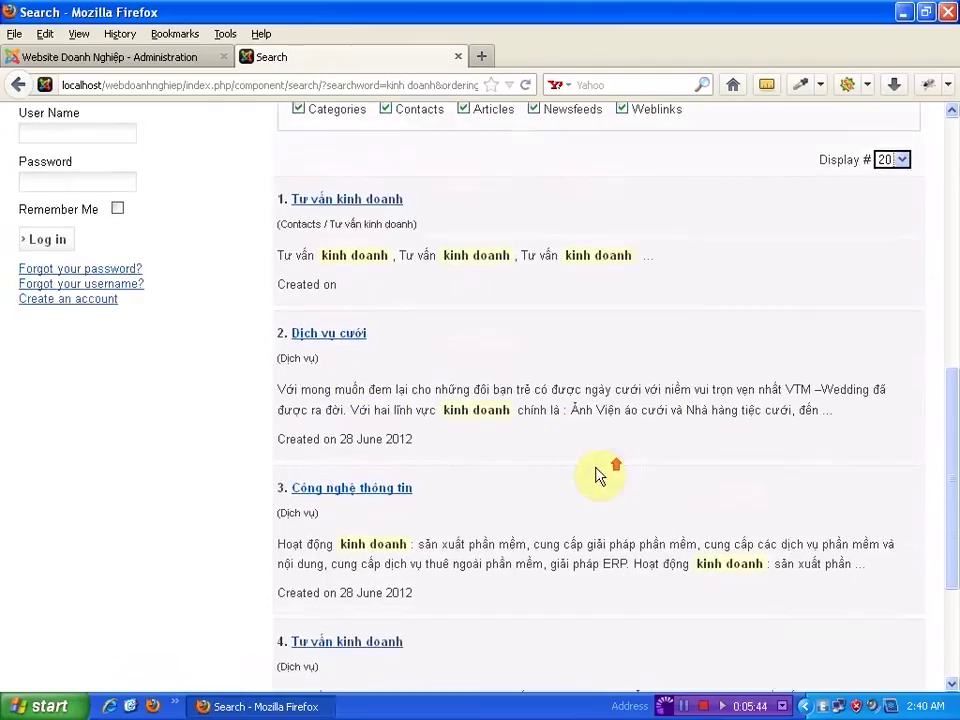
scroll(530, 390, "up", 4)
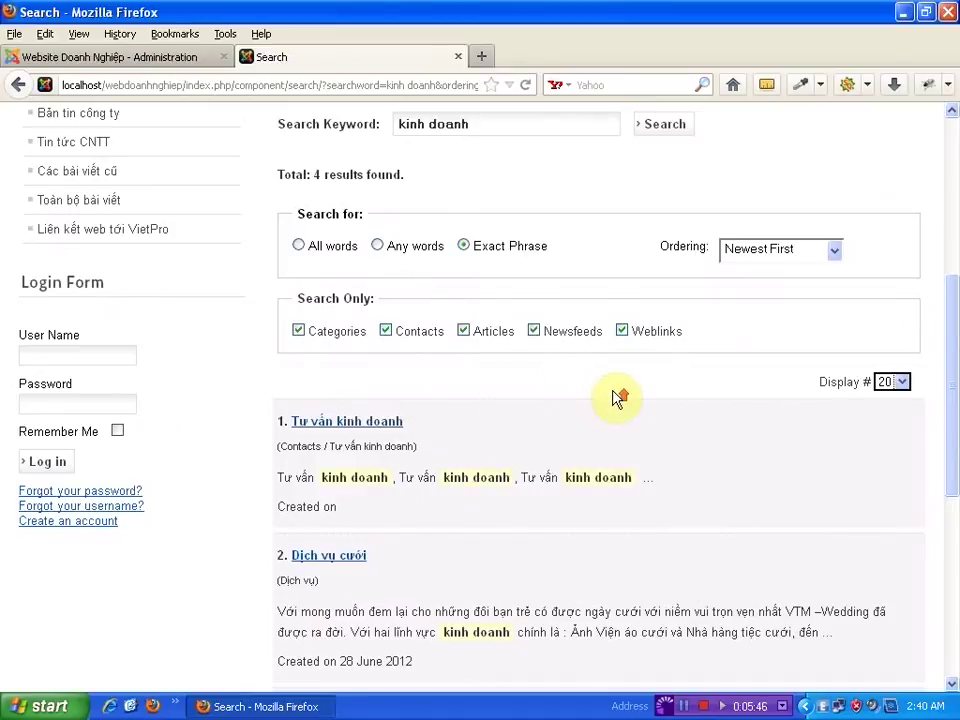
scroll(612, 398, "up", 7)
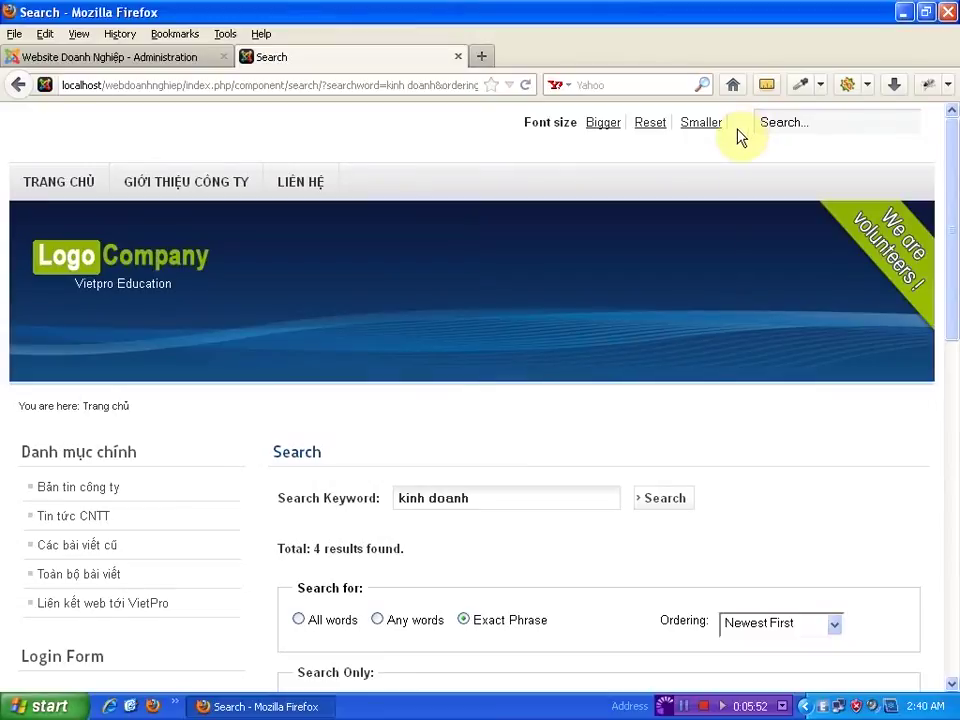
- Open the site's Trang chủ page, check its header search box, and return to the Search module settings in the administration
left_click(22, 188)
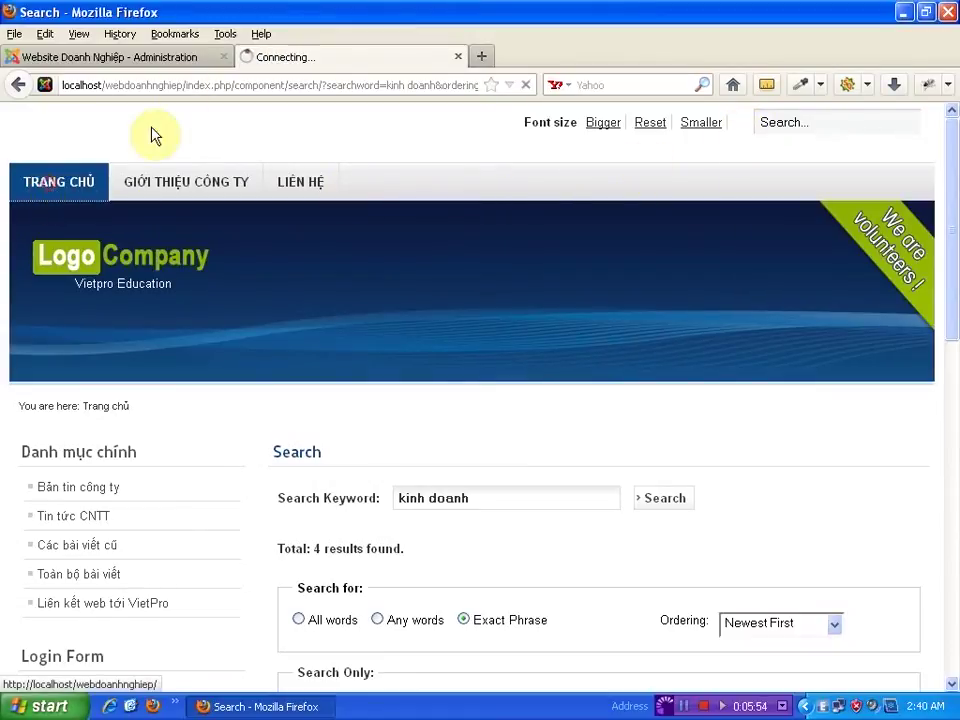
left_click(192, 60)
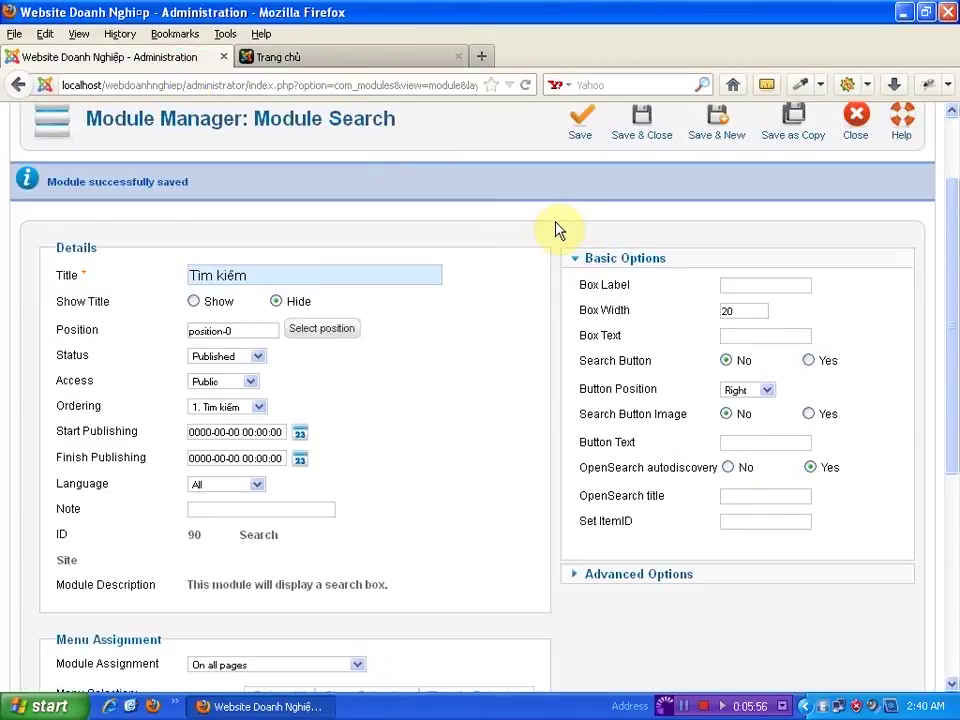
left_click(400, 57)
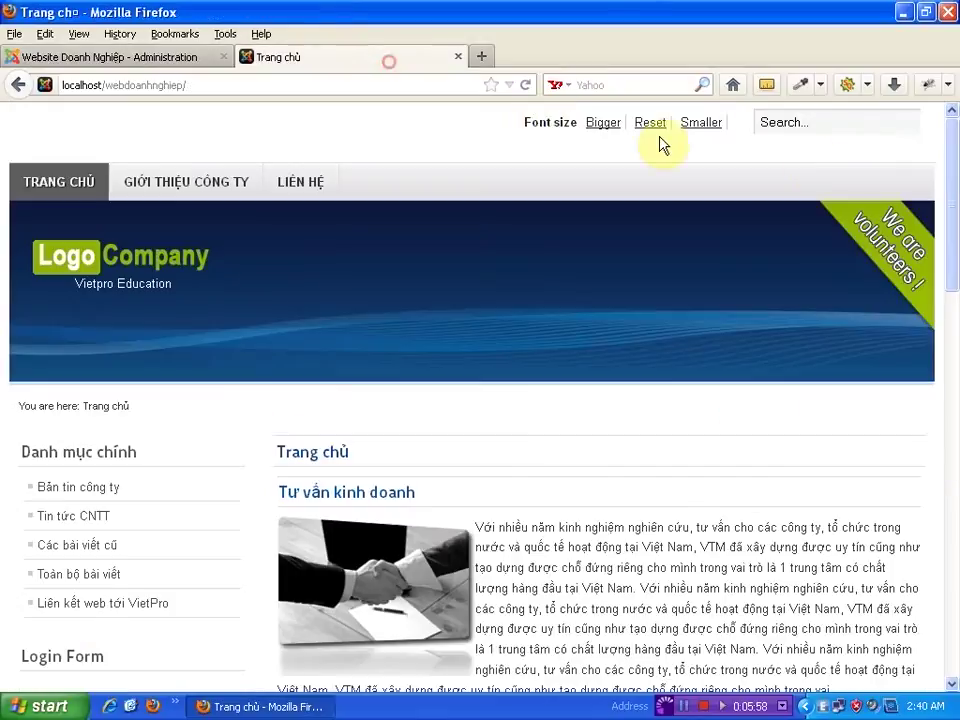
left_click(193, 60)
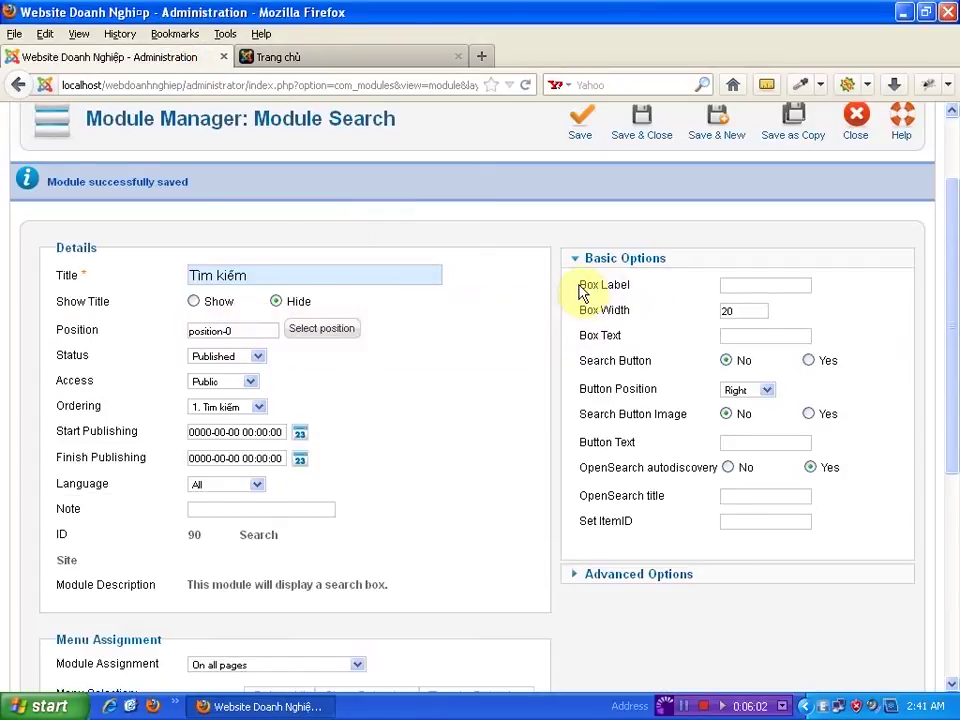
- Examine the Search module's Basic Options, including the Box Label field and the description of Box Width
left_click_drag(583, 290, 589, 514)
left_click(656, 529)
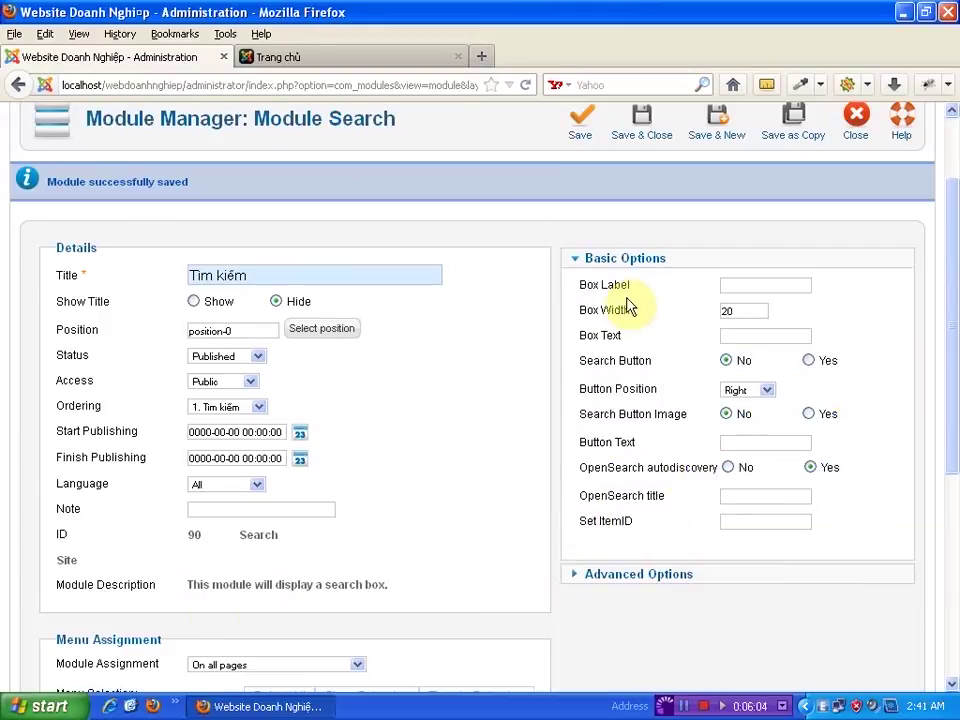
mouse_move(634, 296)
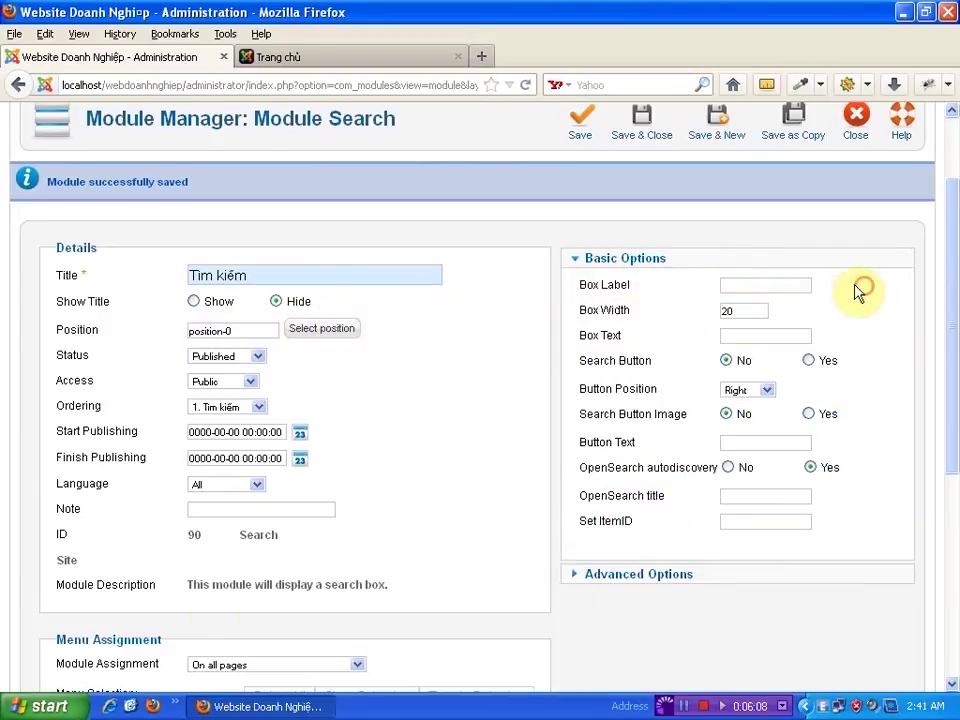
left_click(750, 285)
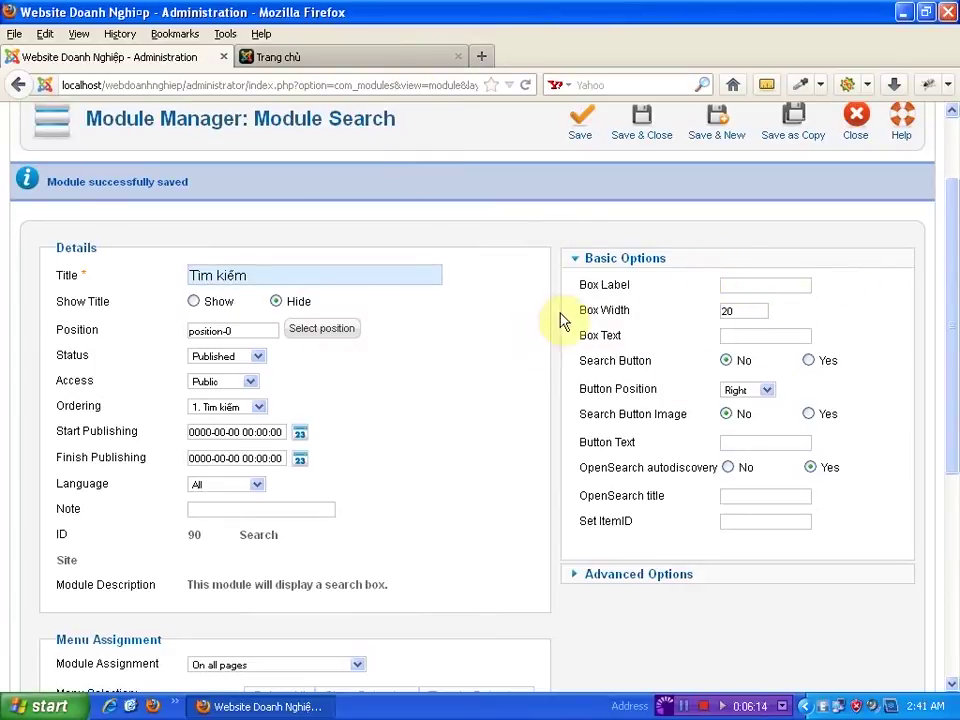
left_click_drag(577, 311, 636, 318)
left_click(643, 315)
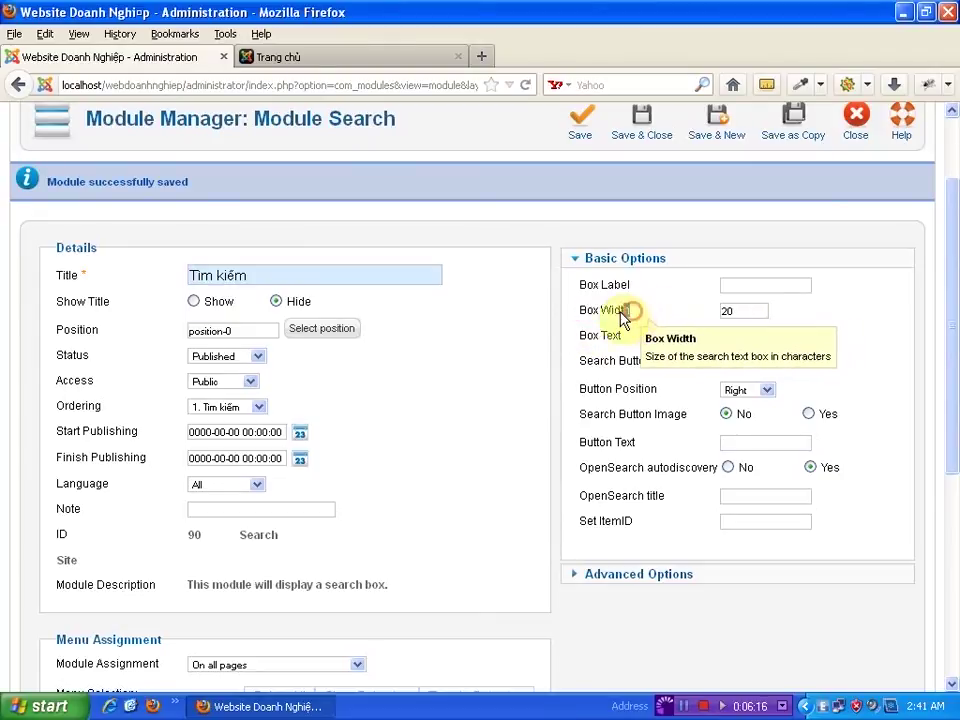
- Compare the Search module's Box Width and Box Text options with the header search box on the site's Trang chủ page
left_click(765, 311)
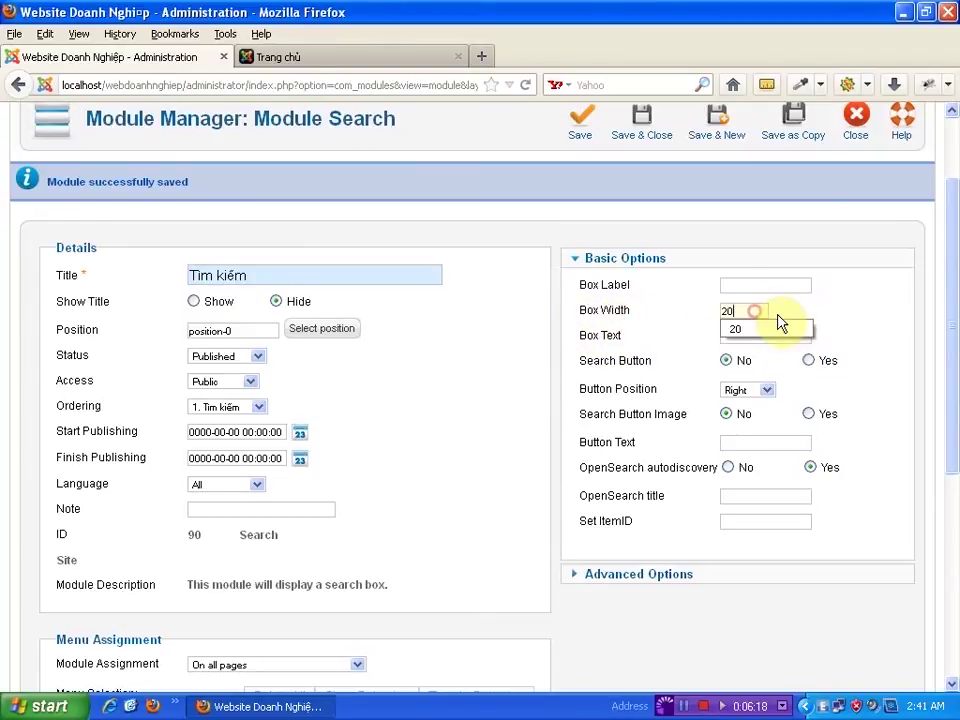
left_click(852, 309)
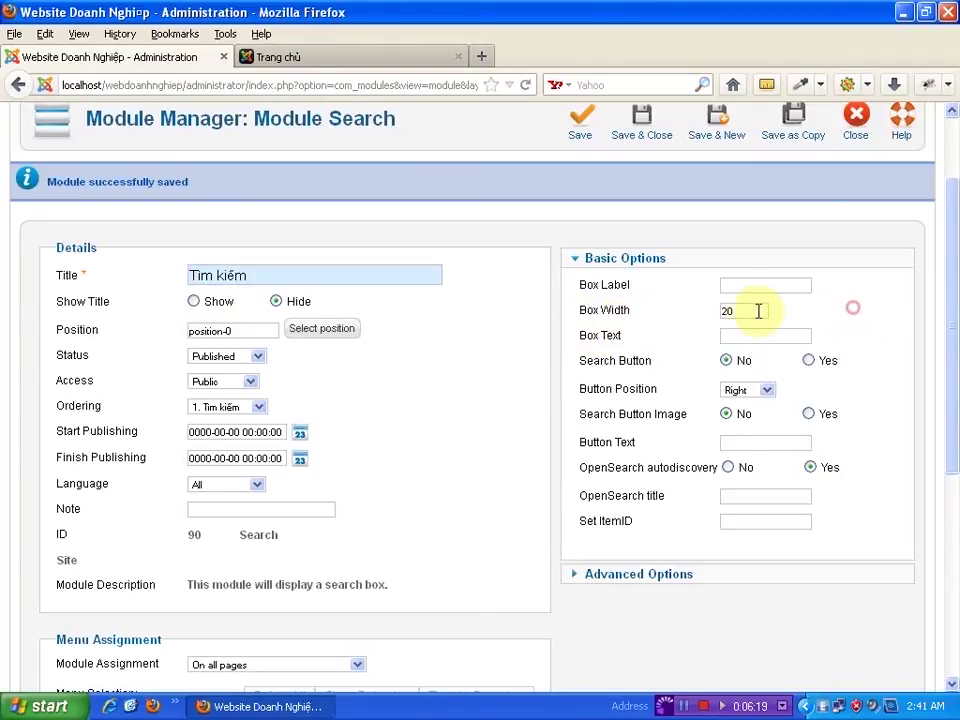
left_click(403, 58)
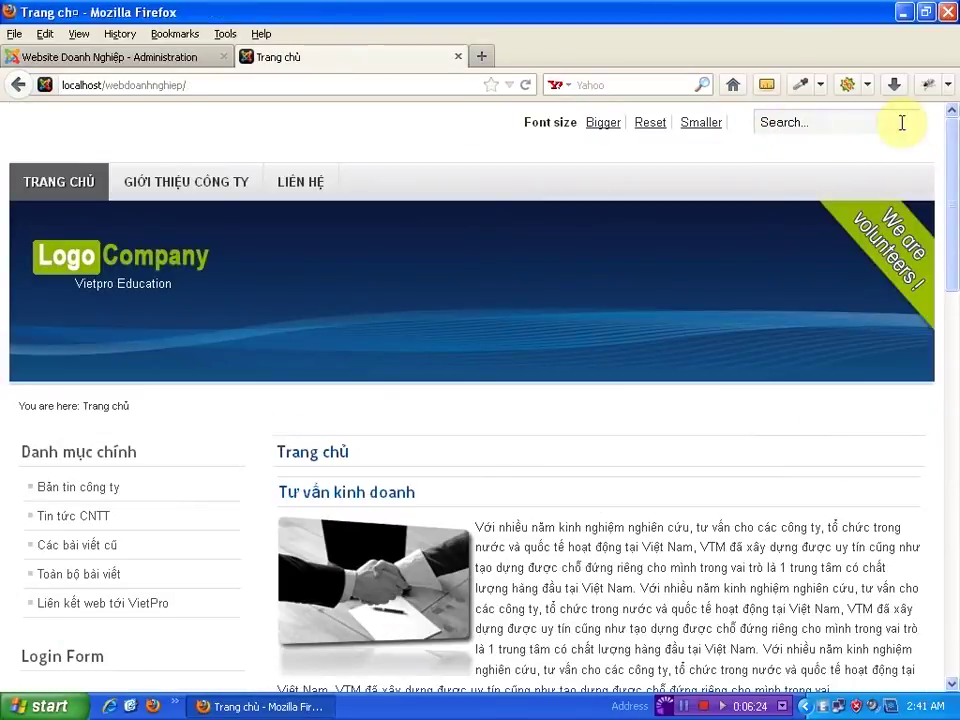
left_click(208, 58)
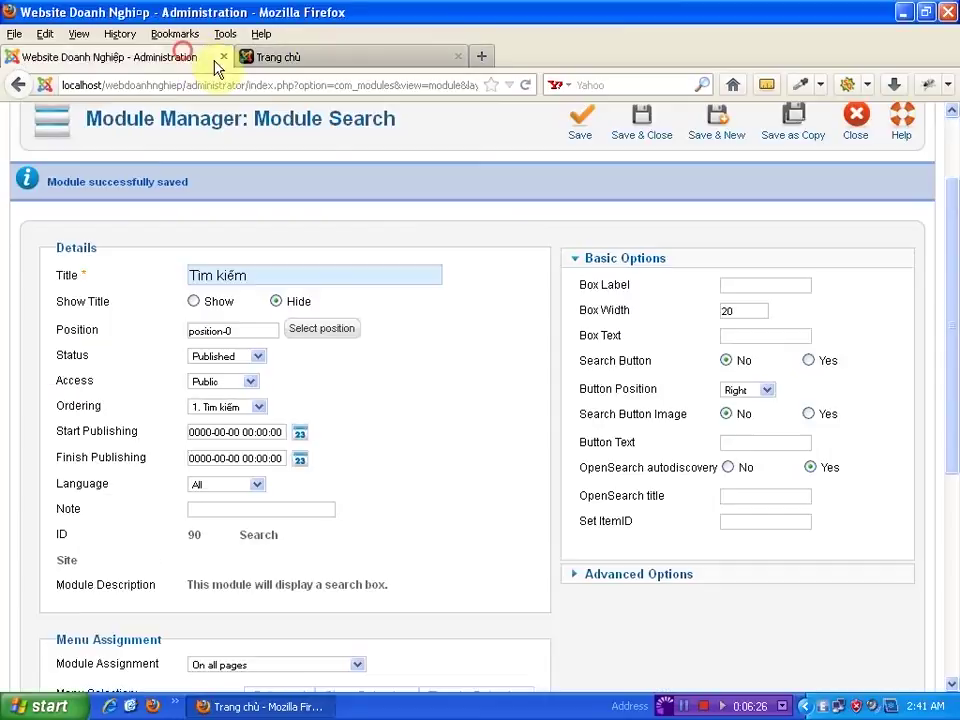
mouse_move(583, 340)
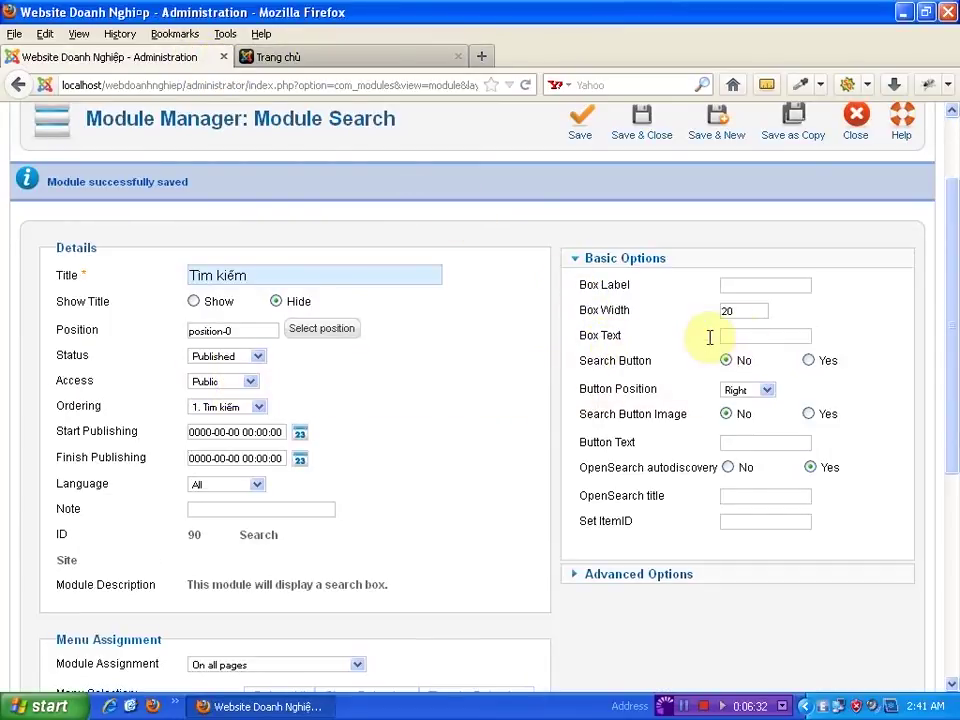
left_click(399, 58)
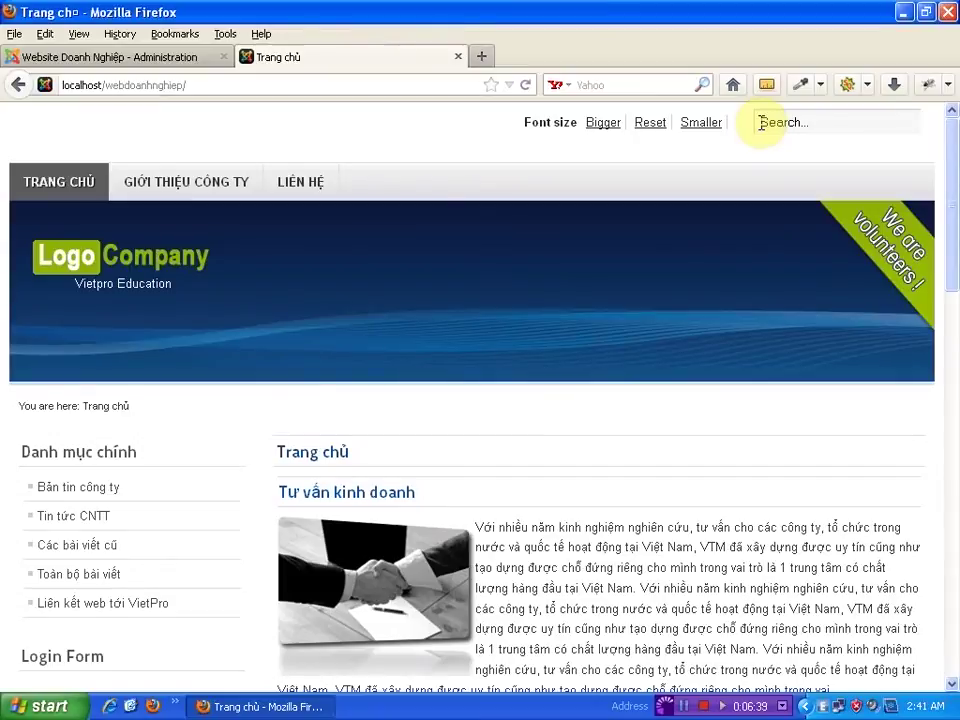
left_click(193, 58)
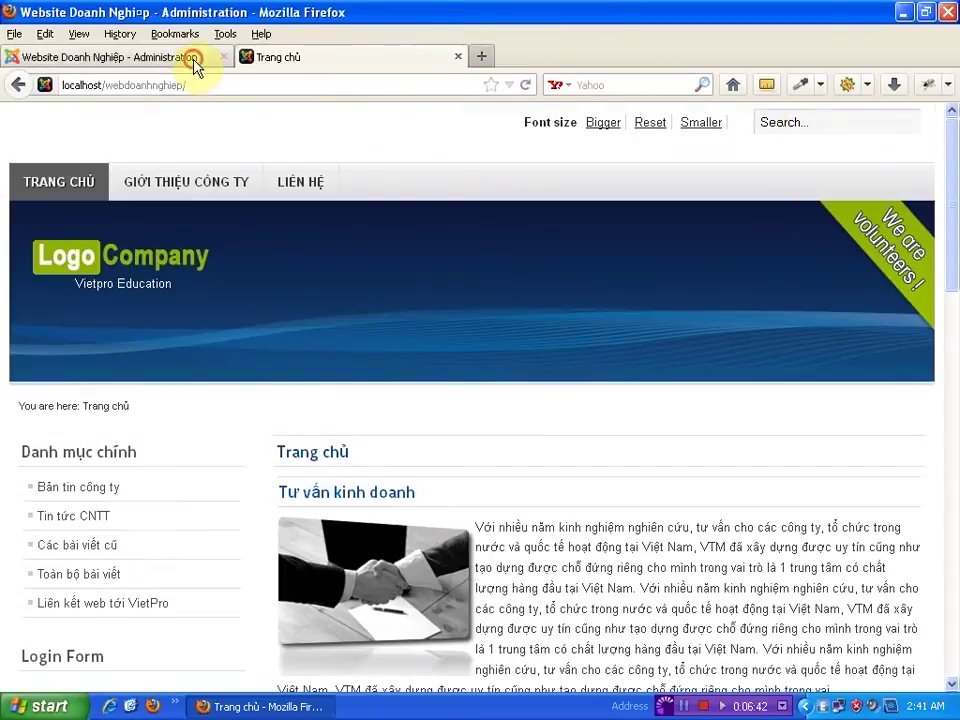
- Set the Search module's Box Text to "Nhập vào từ khóa..." and save the module
left_click(738, 337)
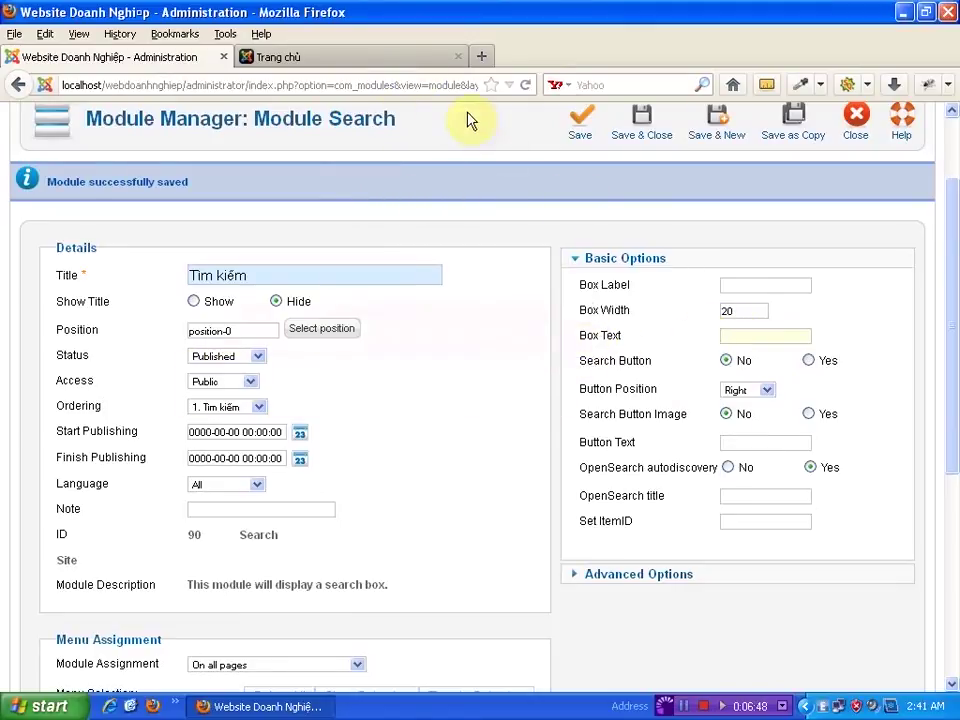
left_click(409, 58)
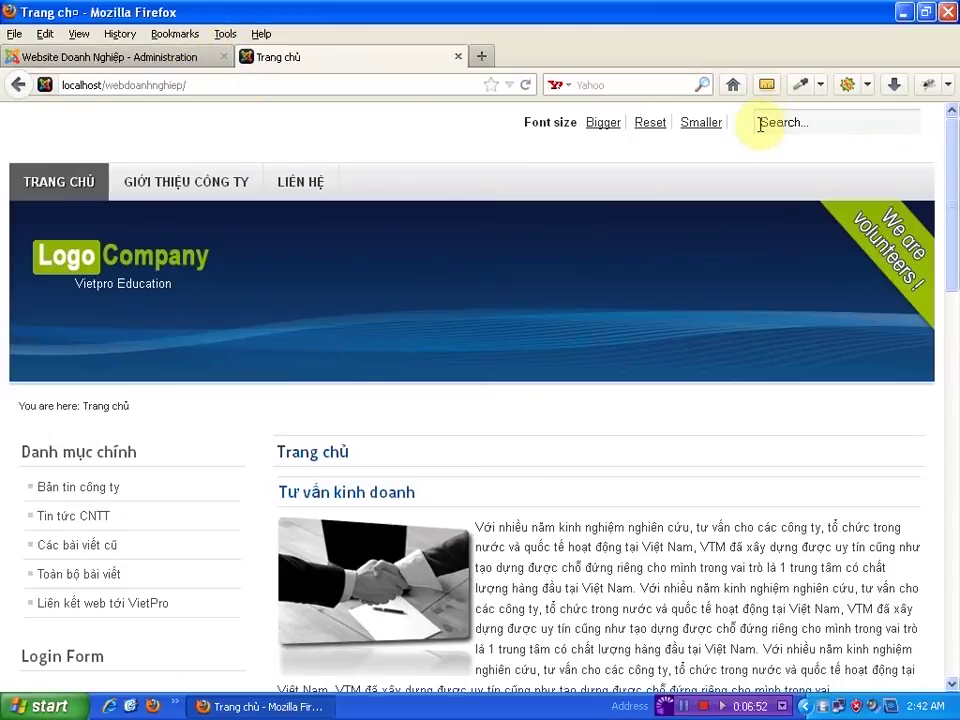
left_click(110, 57)
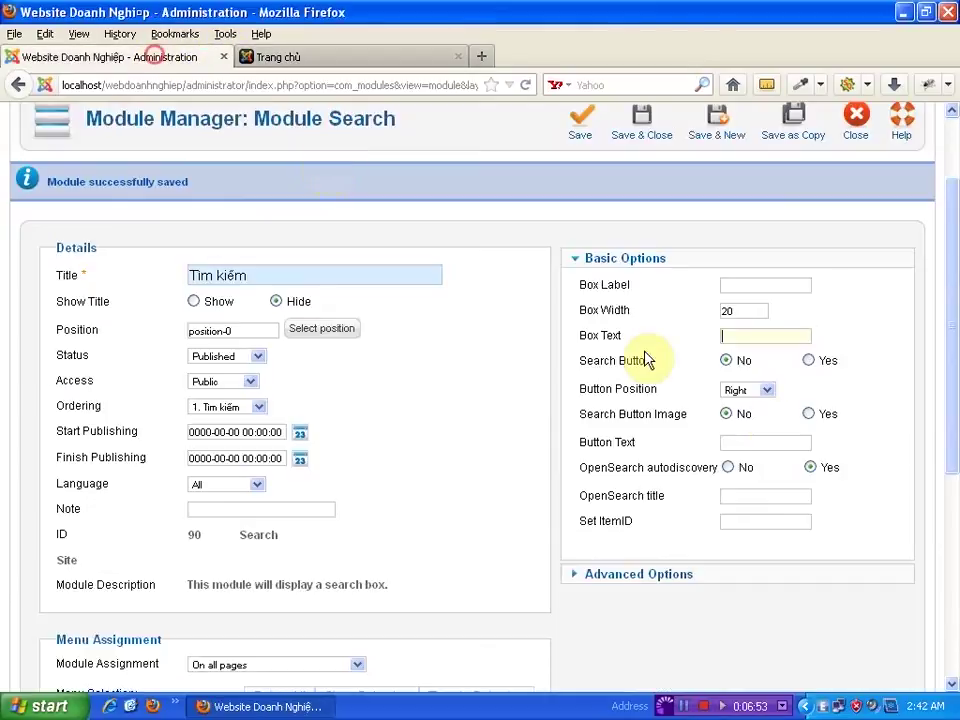
left_click(727, 336)
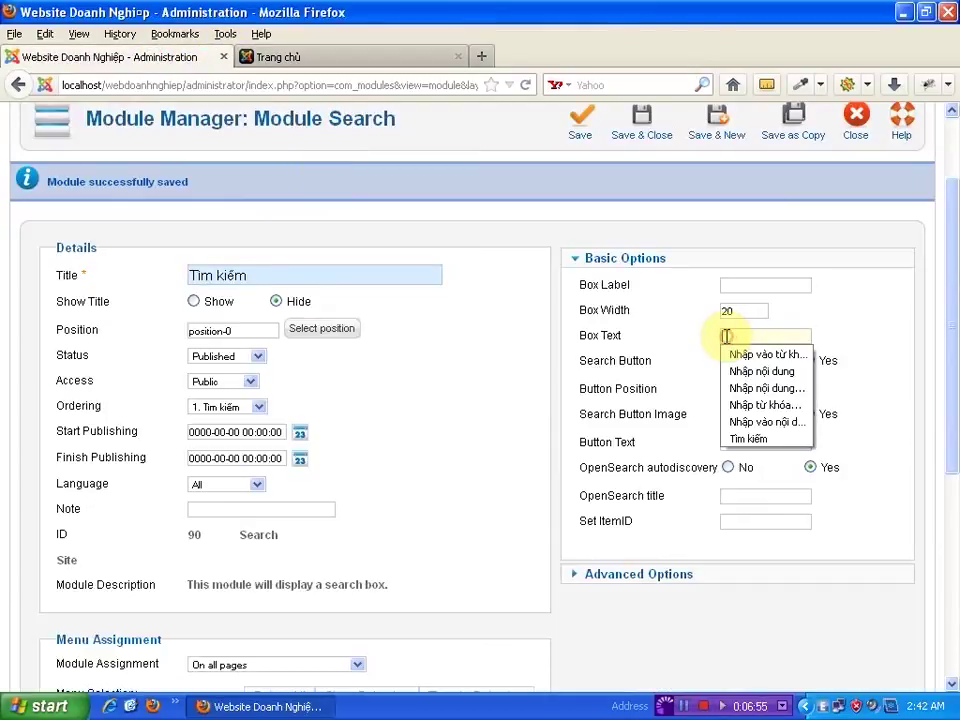
left_click(776, 356)
left_click(720, 334)
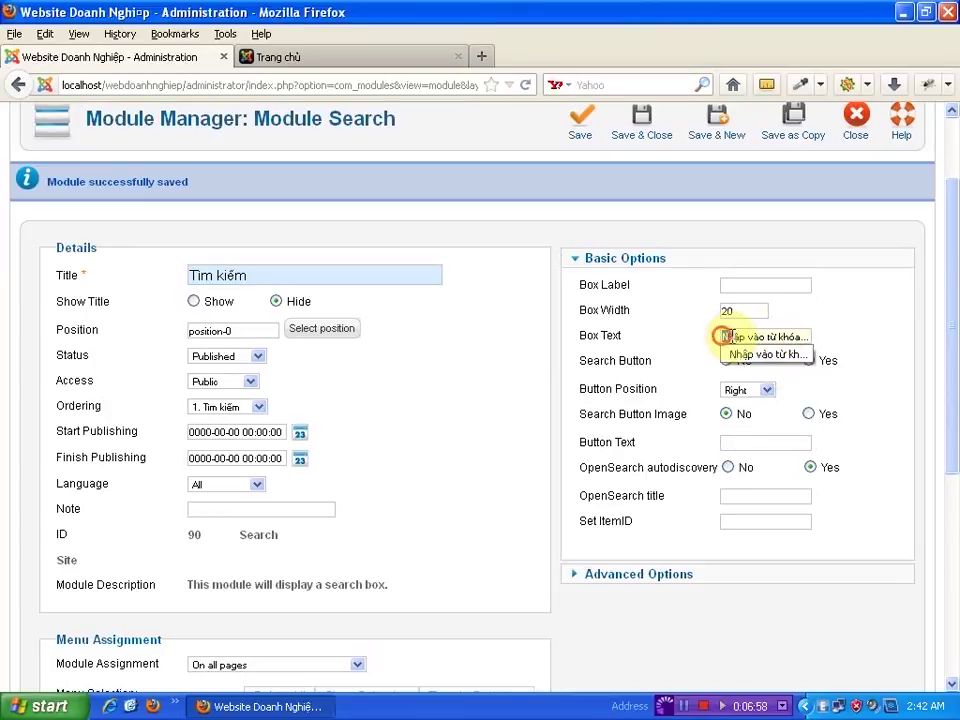
left_click(880, 330)
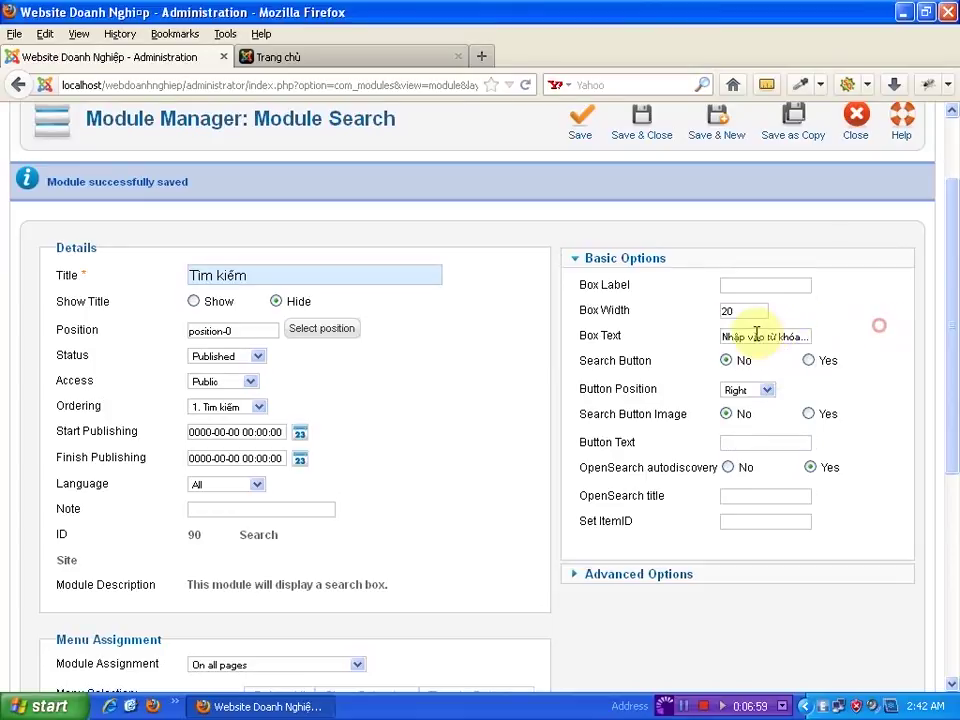
left_click(583, 130)
- Reload the Trang chủ page, test how the search box's placeholder text reacts to focus, and return to the module settings
left_click(360, 56)
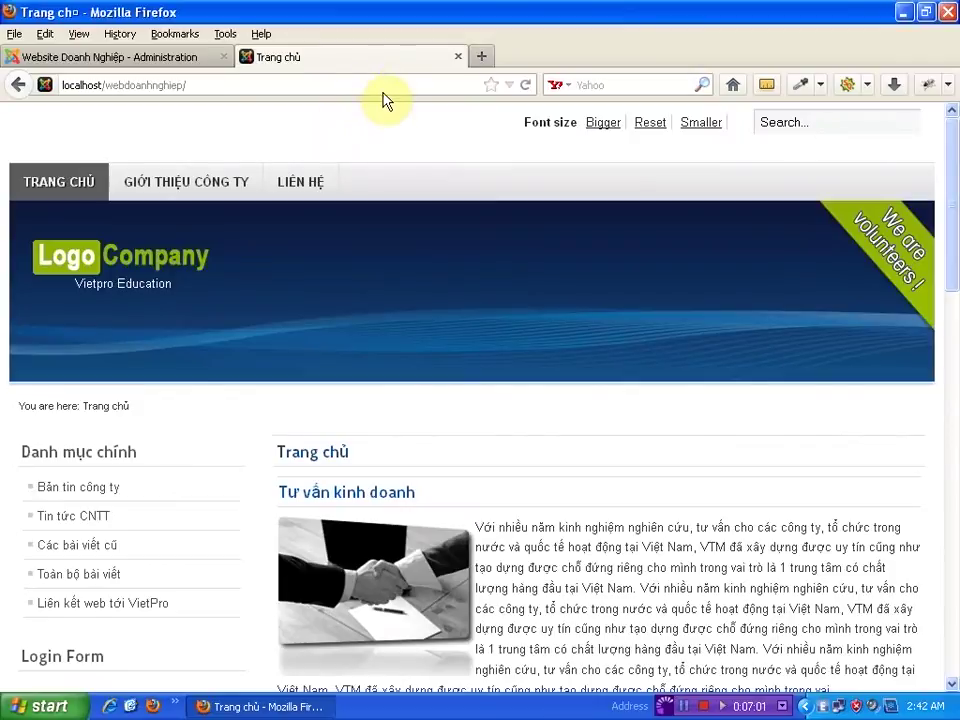
left_click(526, 84)
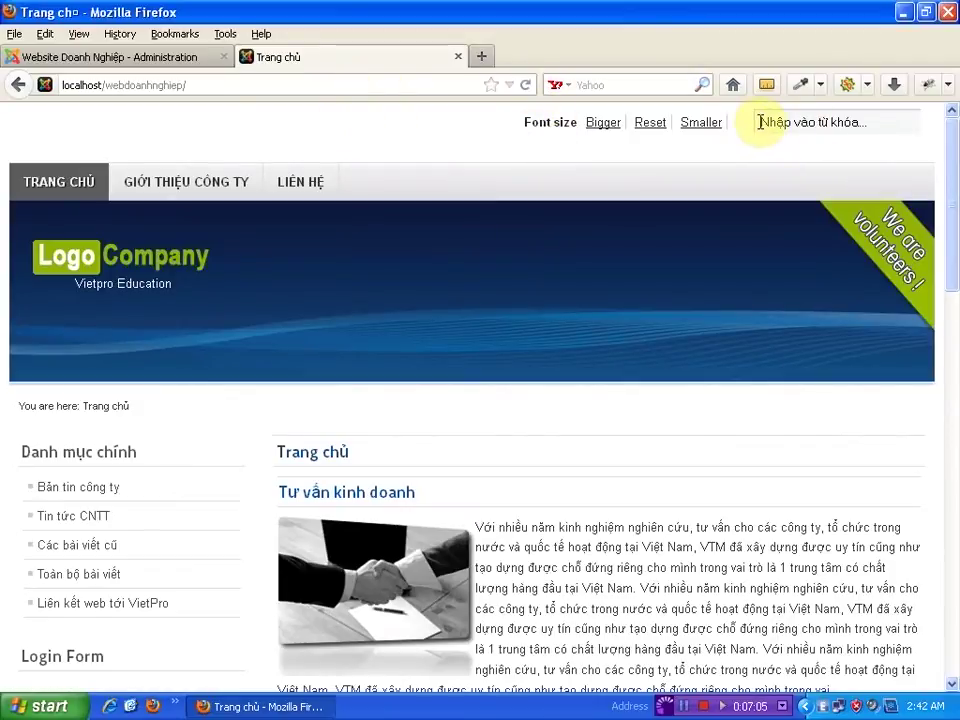
left_click(880, 118)
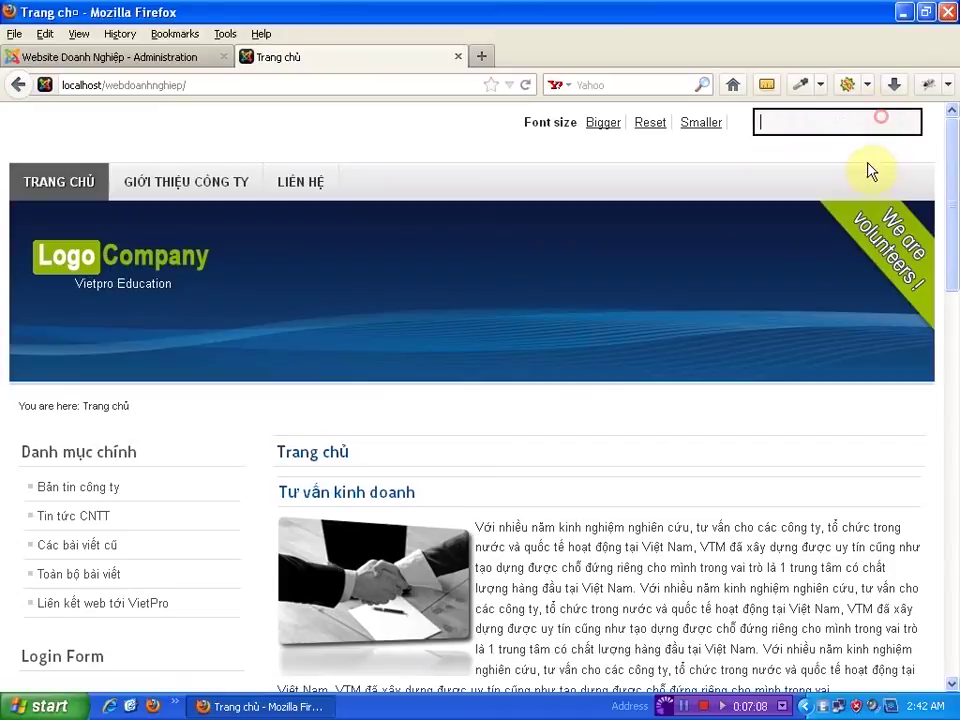
left_click(866, 122)
left_click(857, 156)
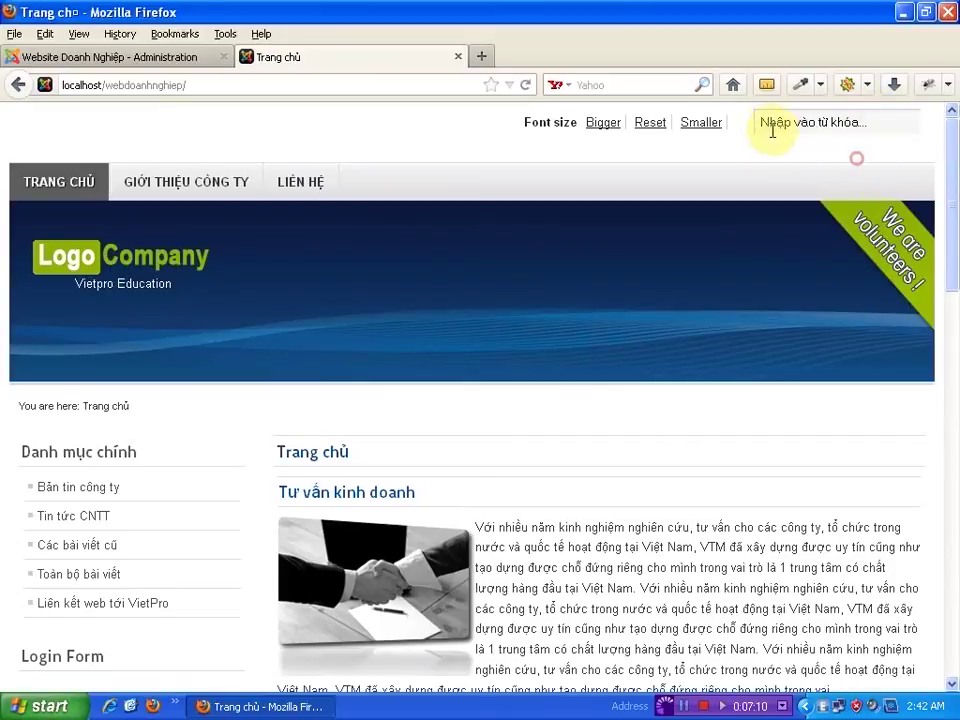
left_click(130, 57)
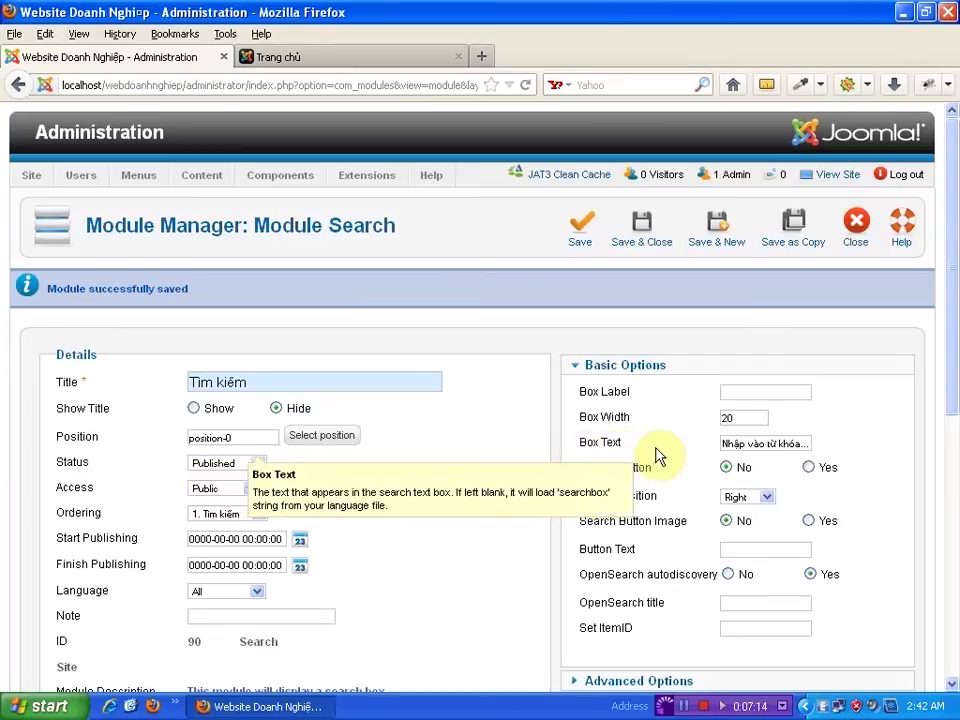
- Set the module's Search Button option to Yes after checking the site's header, and save the module
scroll(870, 432, "down", 1)
scroll(870, 430, "down", 1)
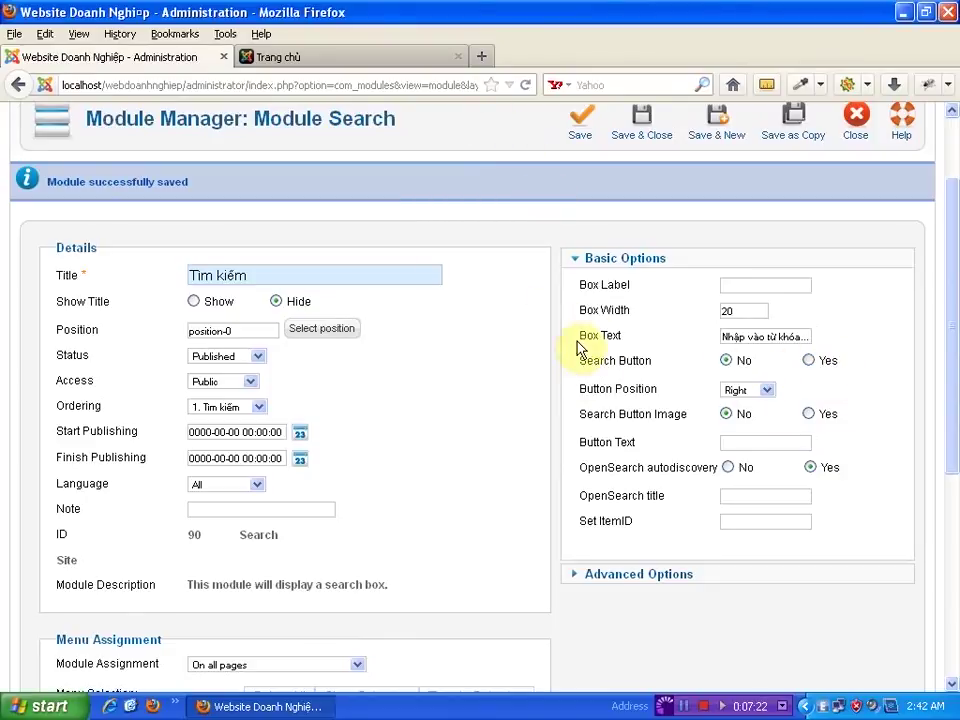
left_click(354, 57)
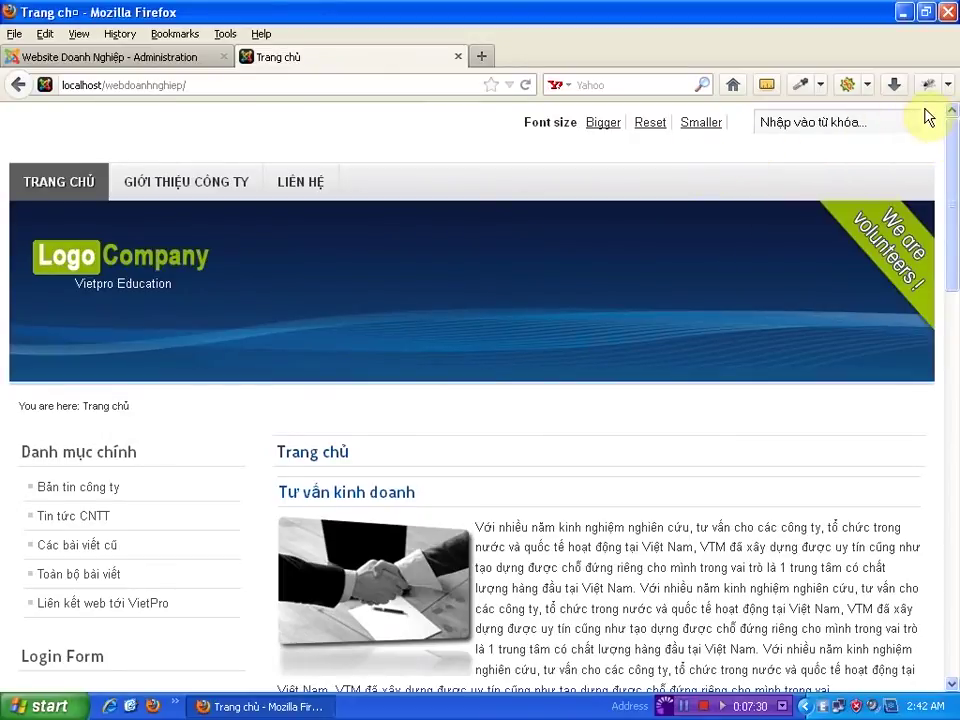
left_click(171, 56)
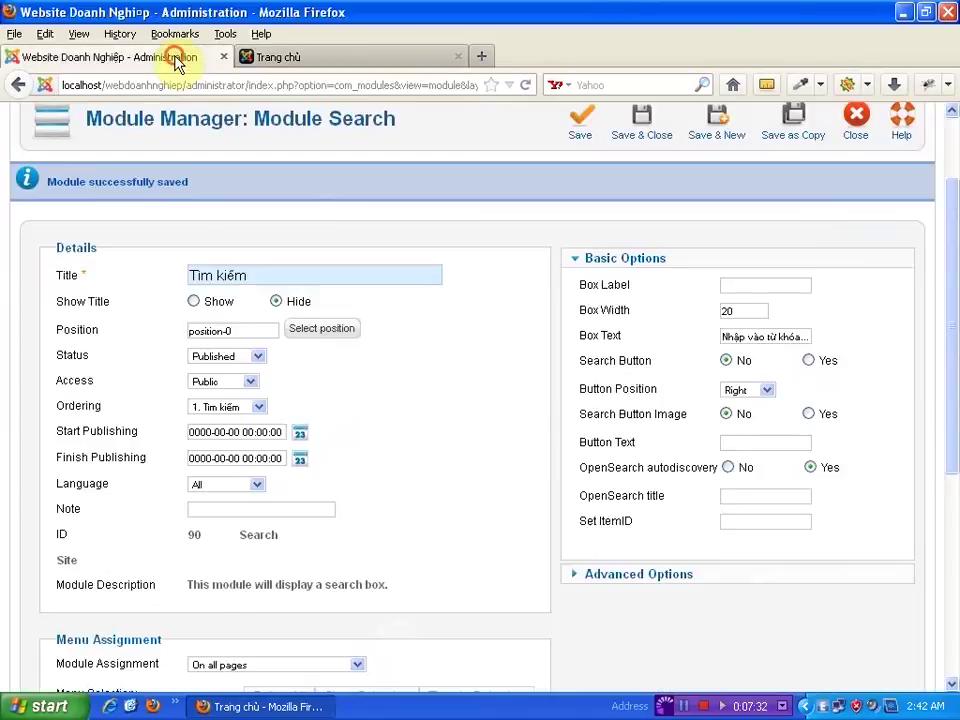
left_click(808, 360)
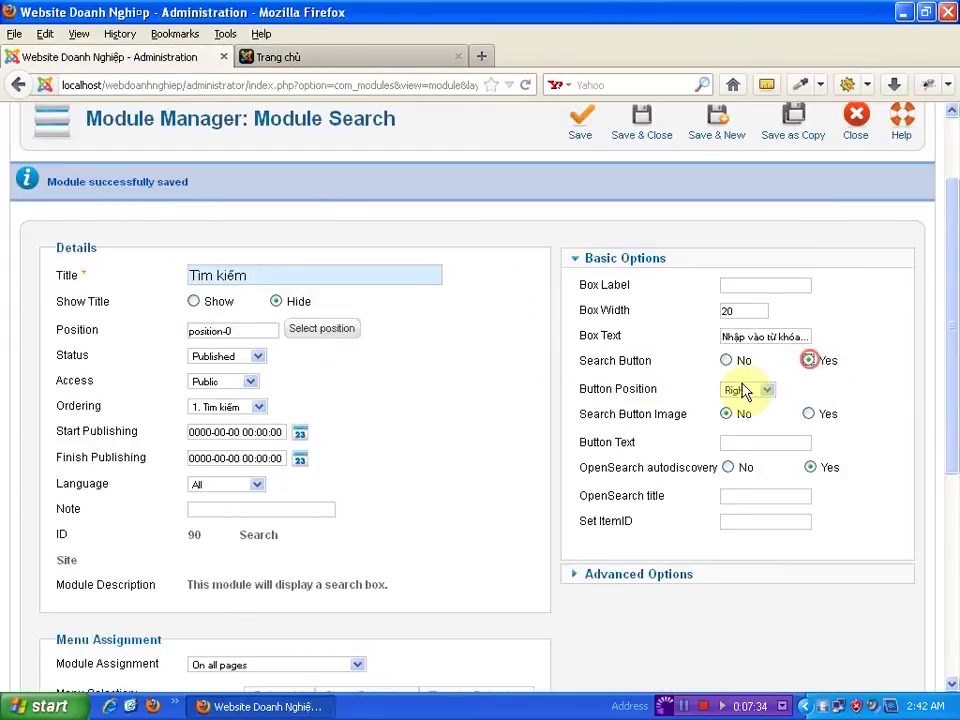
left_click(578, 122)
- Reload the Trang chủ page to check the header search button, and return to the module settings
left_click(321, 60)
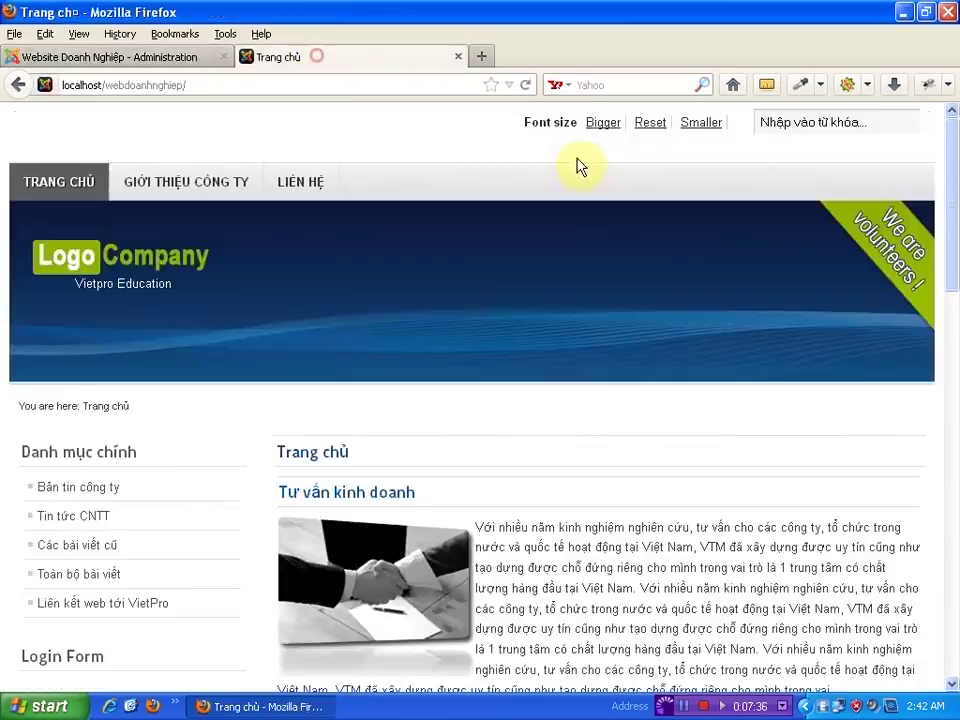
left_click(527, 86)
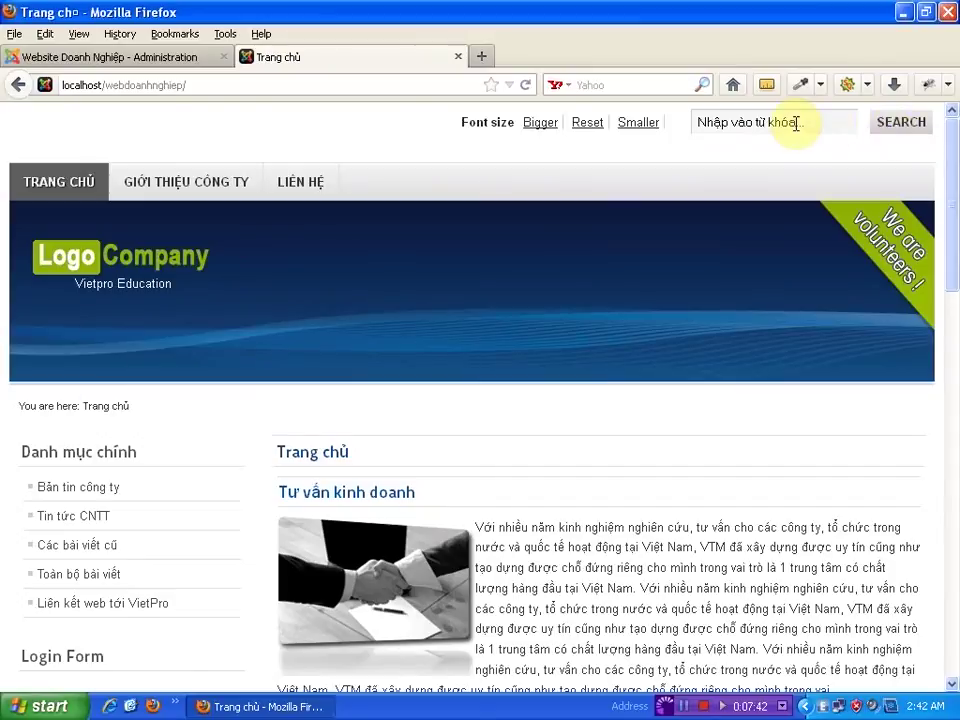
left_click(189, 58)
- Review the Button Position description against the site's header, set Button Position to Left, and save the module
scroll(728, 430, "down", 5)
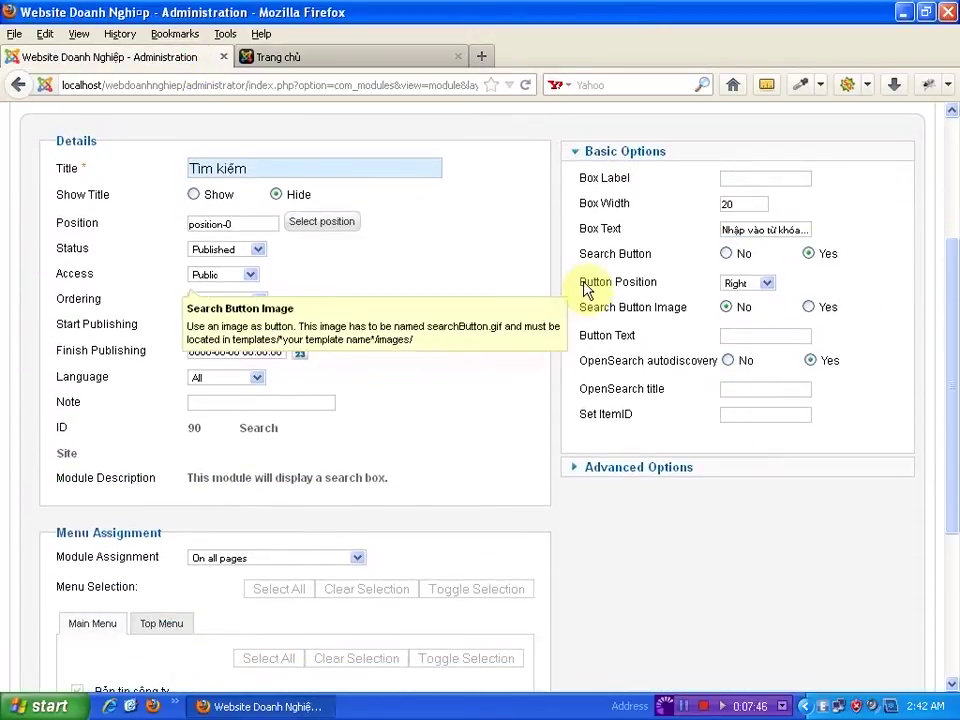
mouse_move(577, 291)
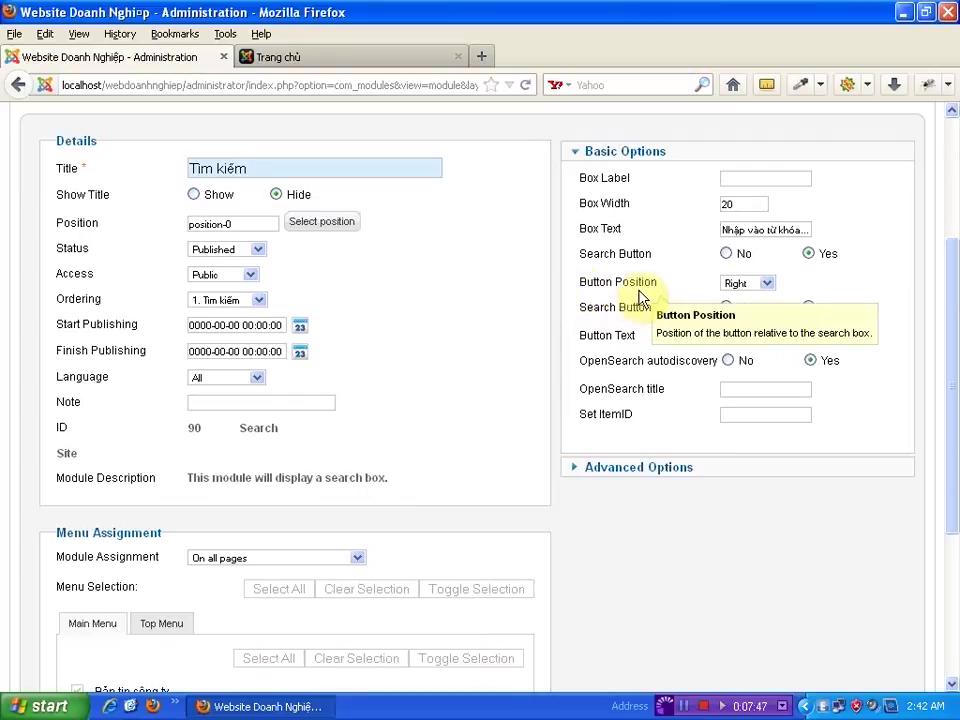
left_click(372, 63)
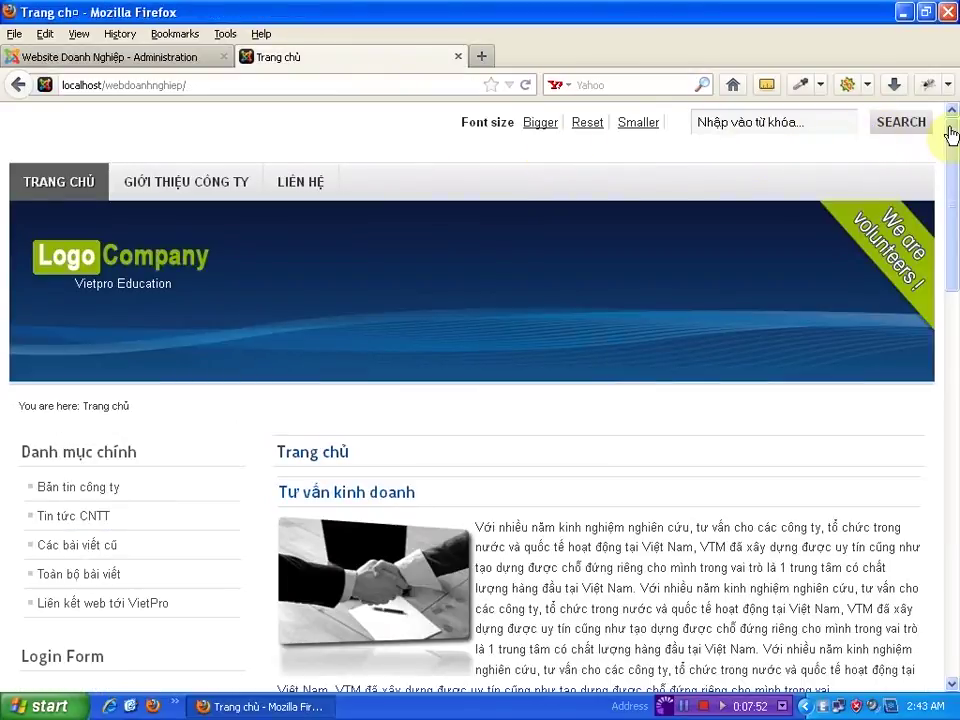
left_click(167, 58)
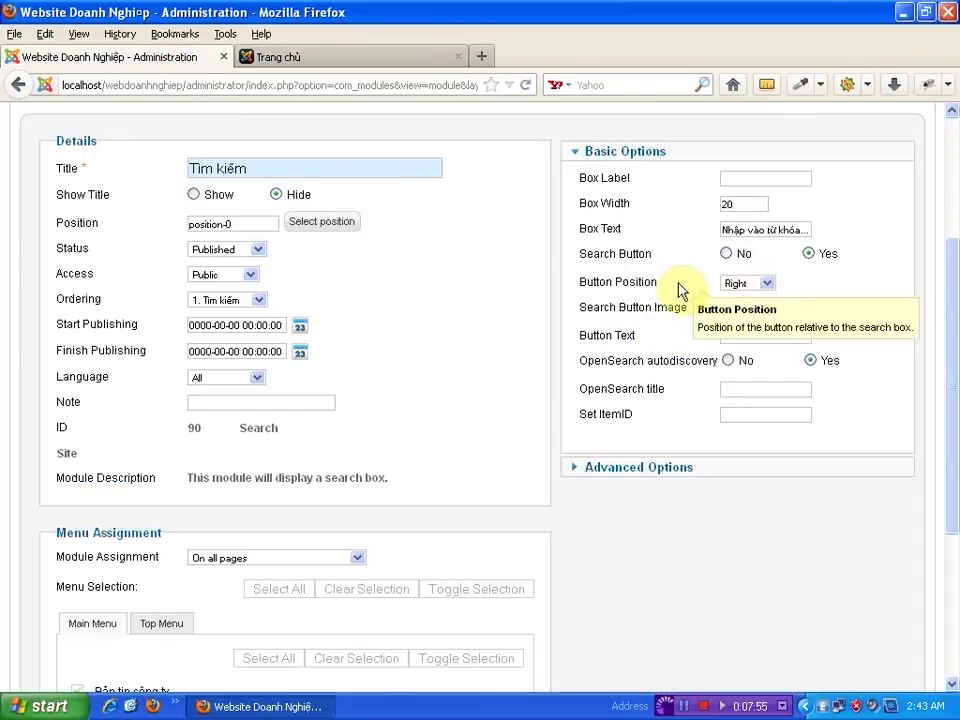
left_click(764, 283)
left_click(735, 310)
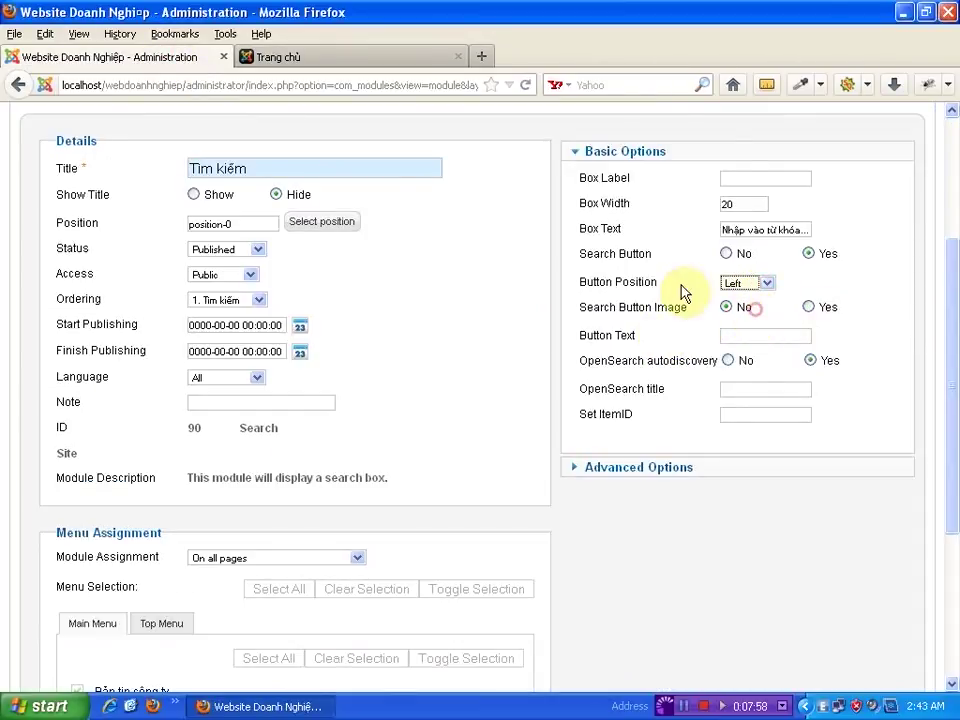
scroll(690, 250, "up", 4)
left_click(582, 228)
- Reload the Trang chủ page to check the search button's placement relative to the box, and return to the module settings
left_click(380, 58)
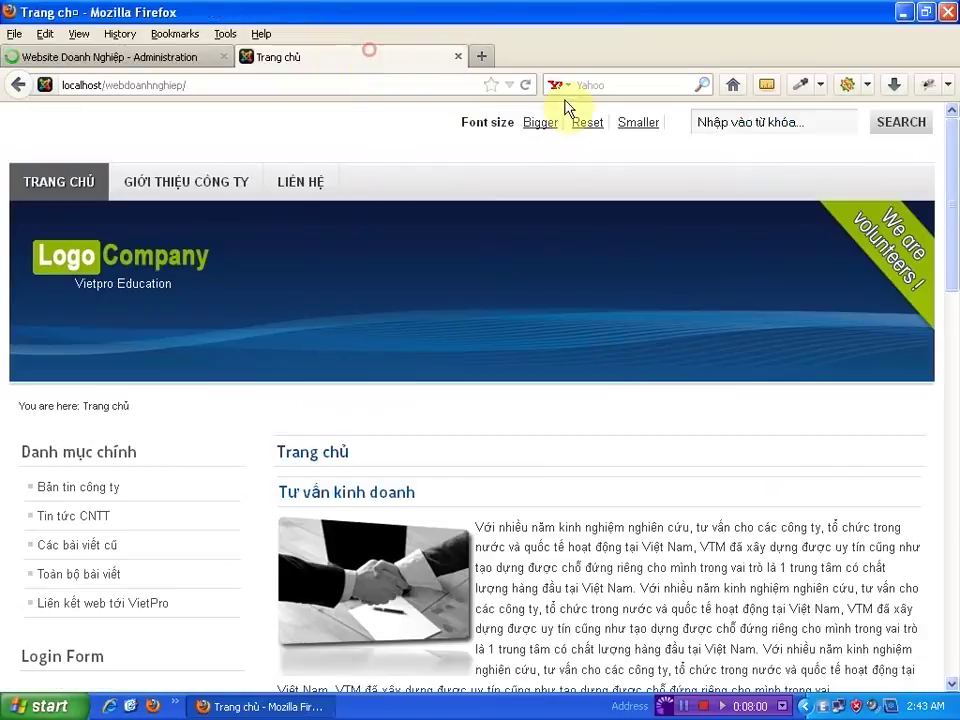
left_click(525, 84)
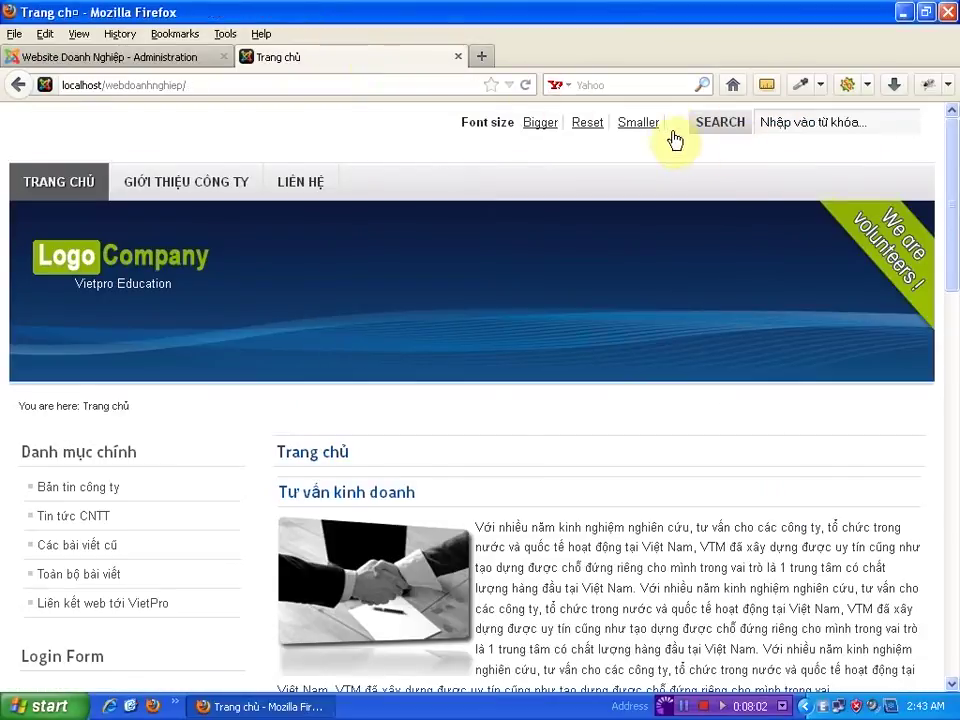
left_click(186, 58)
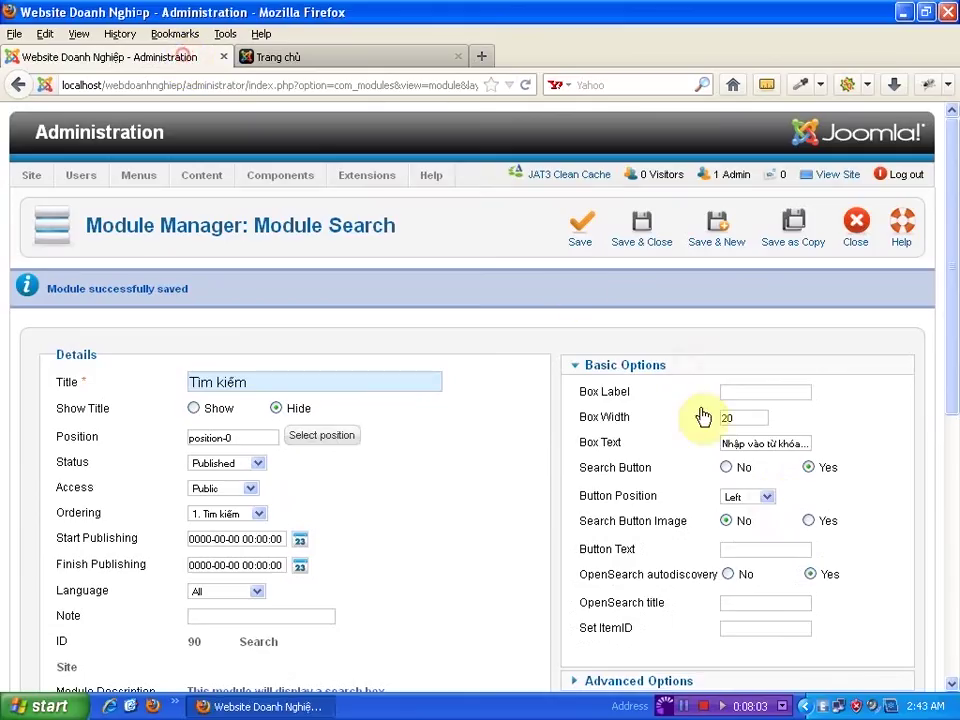
- View the available Button Position choices, keeping Left, and compare them with the search button on the site's Trang chủ page
left_click(765, 498)
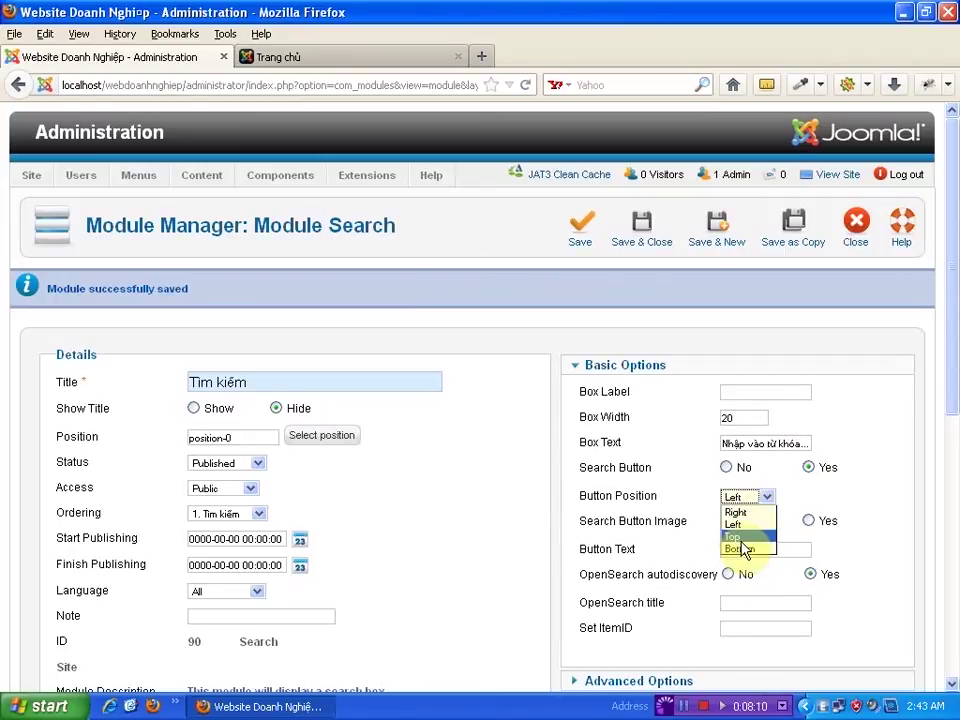
left_click(849, 421)
left_click(370, 58)
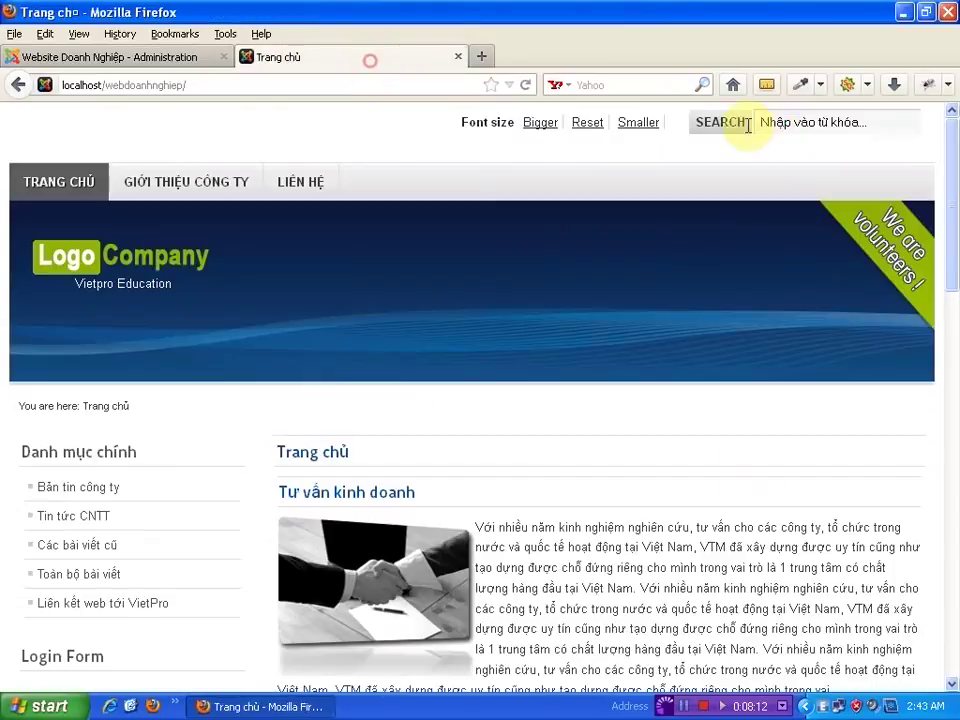
left_click(150, 57)
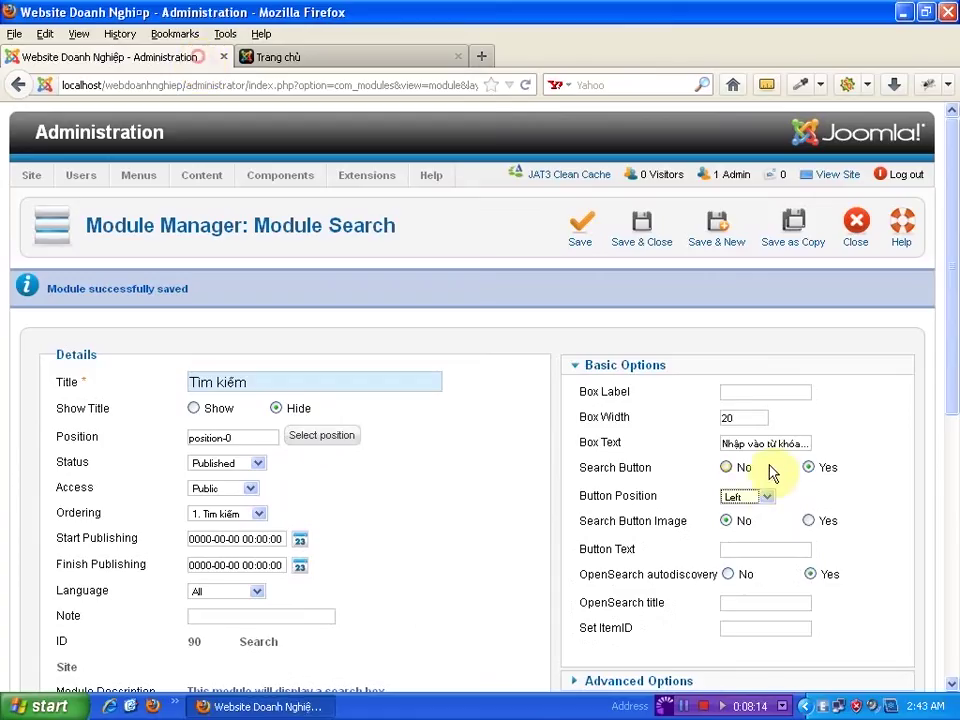
- Set the search module's Button Position to Right and save the module
left_click(765, 496)
left_click(765, 508)
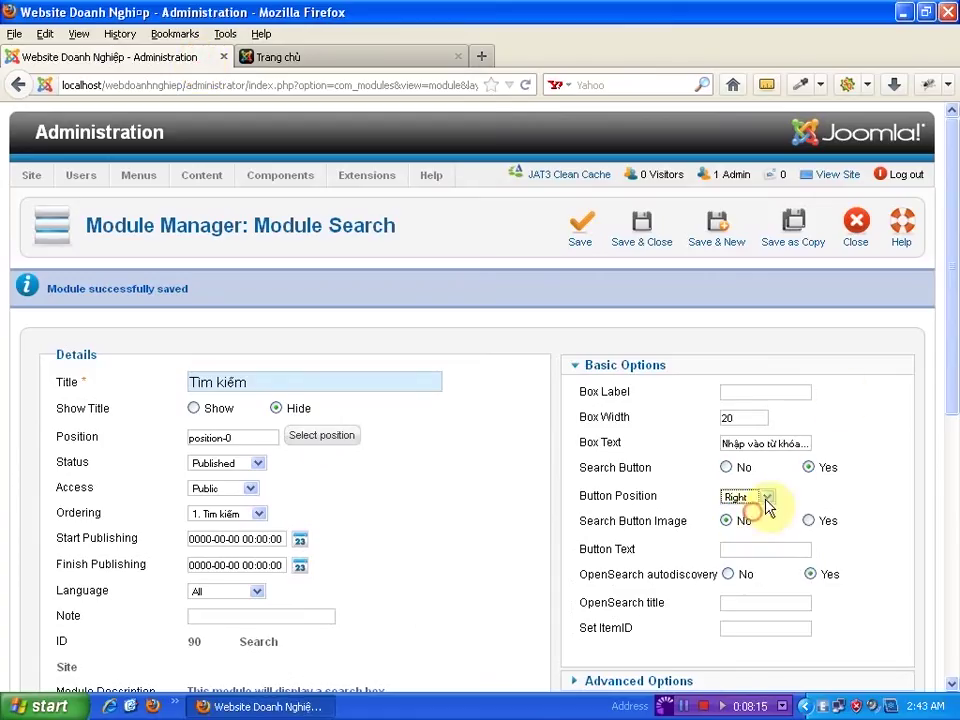
left_click(592, 240)
- Reload the Trang chủ page to check the new position of the search button, and return to the module settings
left_click(315, 58)
left_click(526, 86)
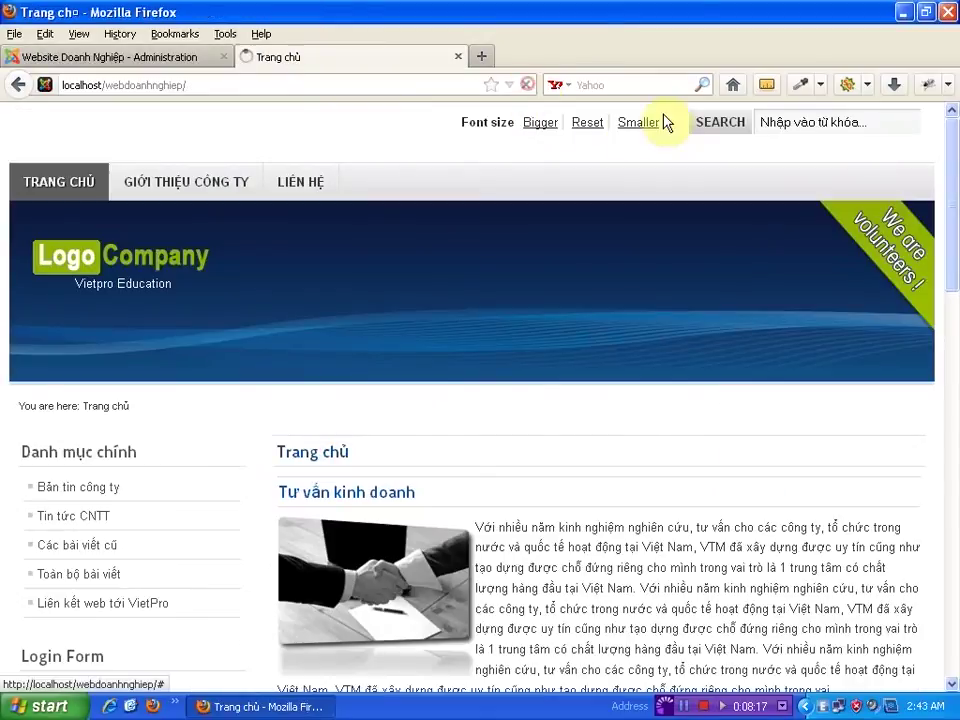
left_click(172, 60)
- Check the header's search button on the site, try Search Button Image with Yes, and restore it to No
scroll(690, 439, "down", 4)
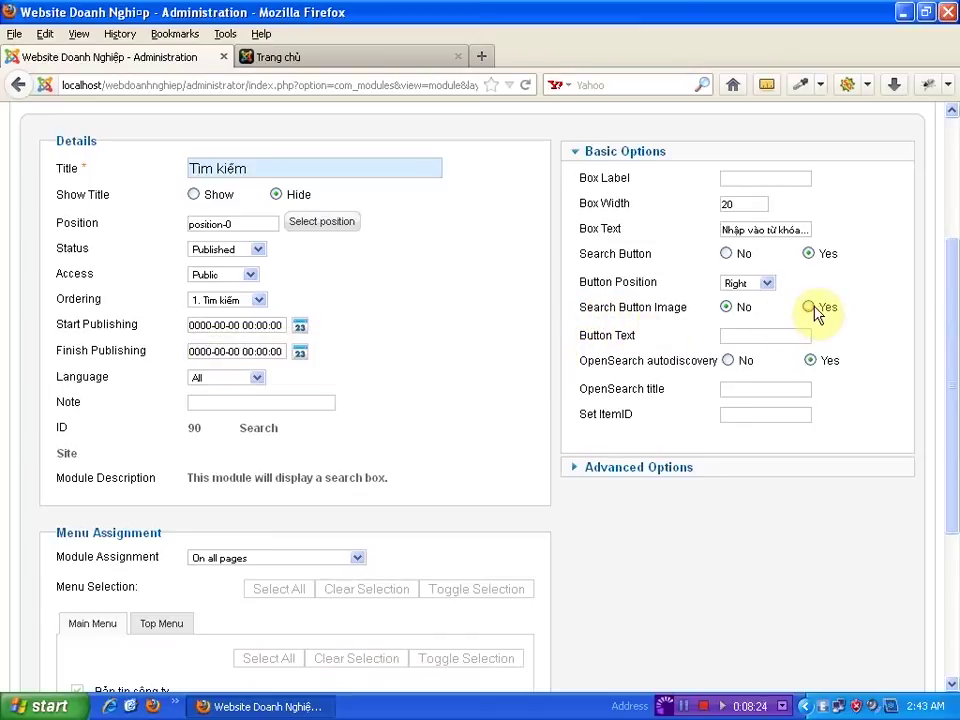
left_click(420, 56)
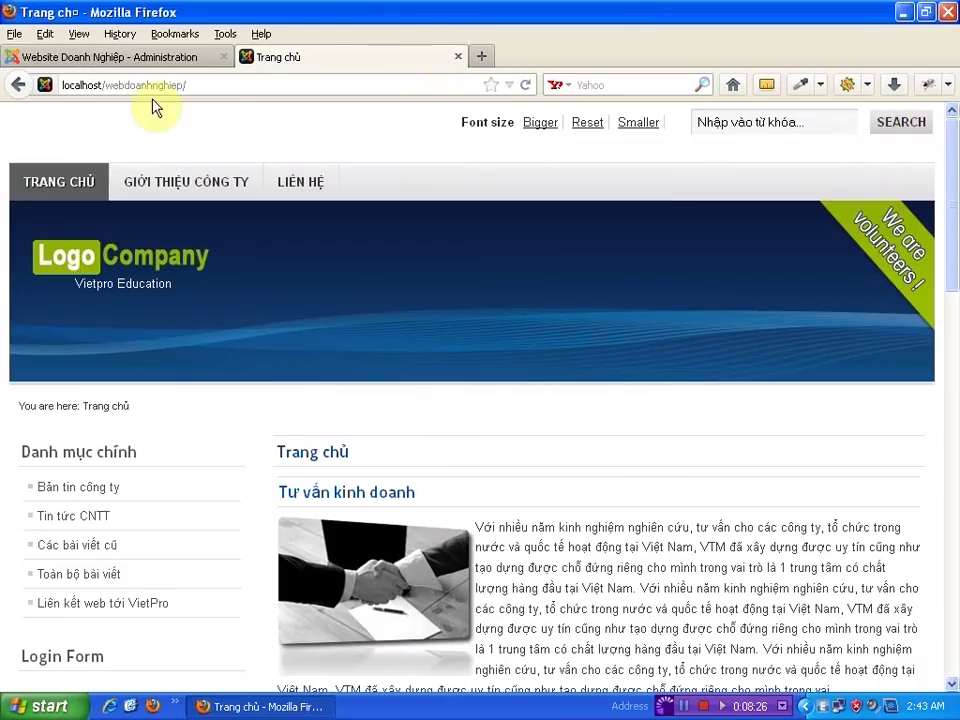
left_click(110, 56)
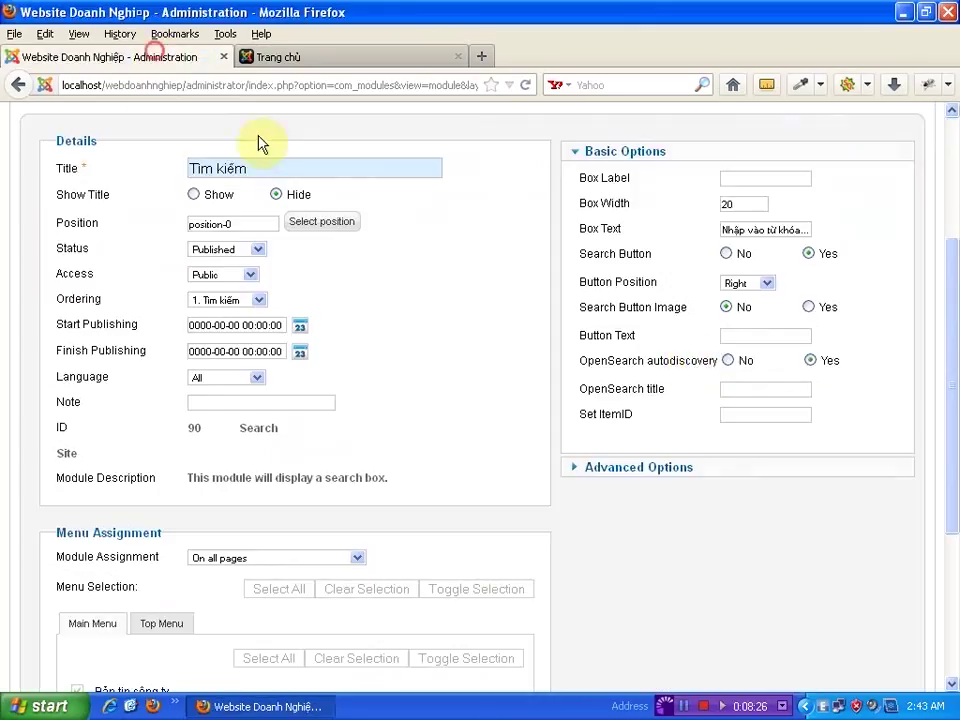
left_click(808, 307)
left_click(726, 307)
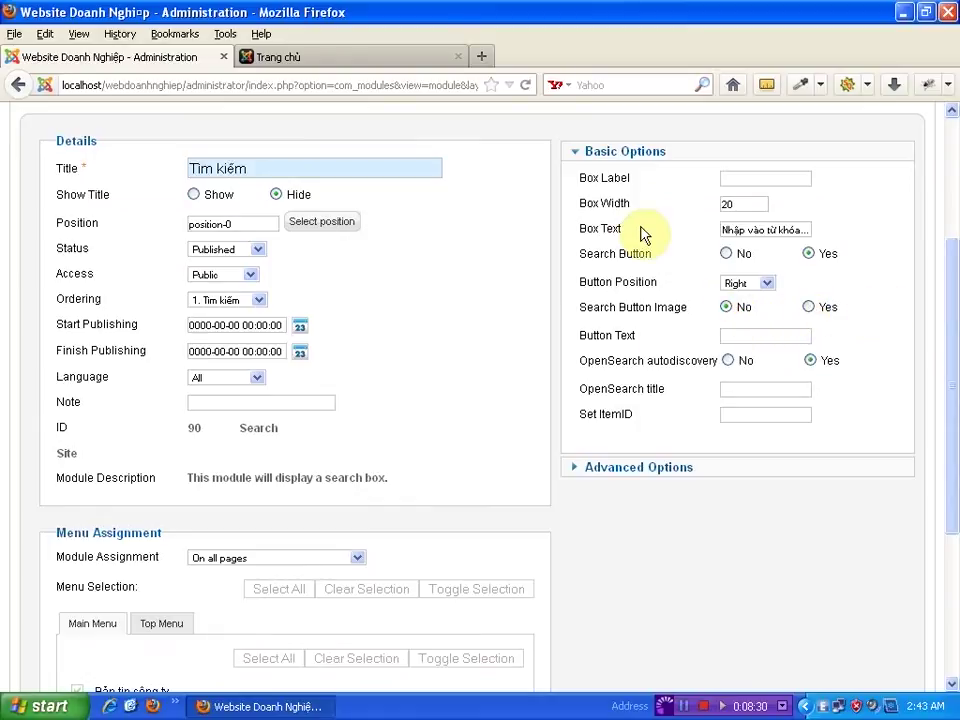
- Compare the module's Button Text option and its description with the search button label on the Trang chủ page
scroll(615, 255, "up", 2)
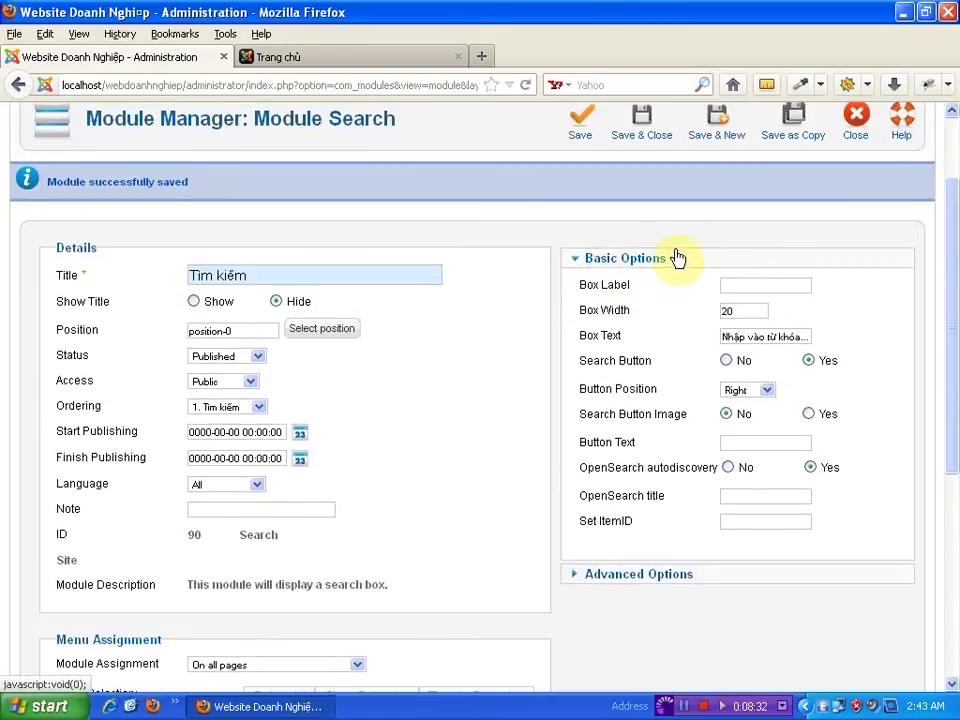
left_click(388, 56)
left_click(189, 64)
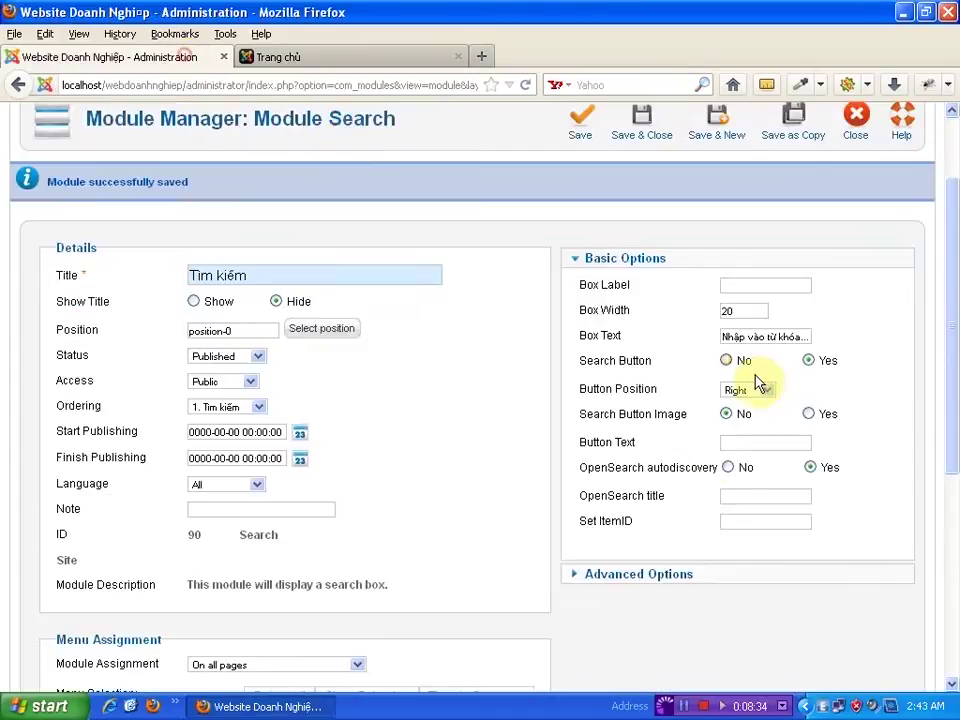
scroll(632, 401, "down", 2)
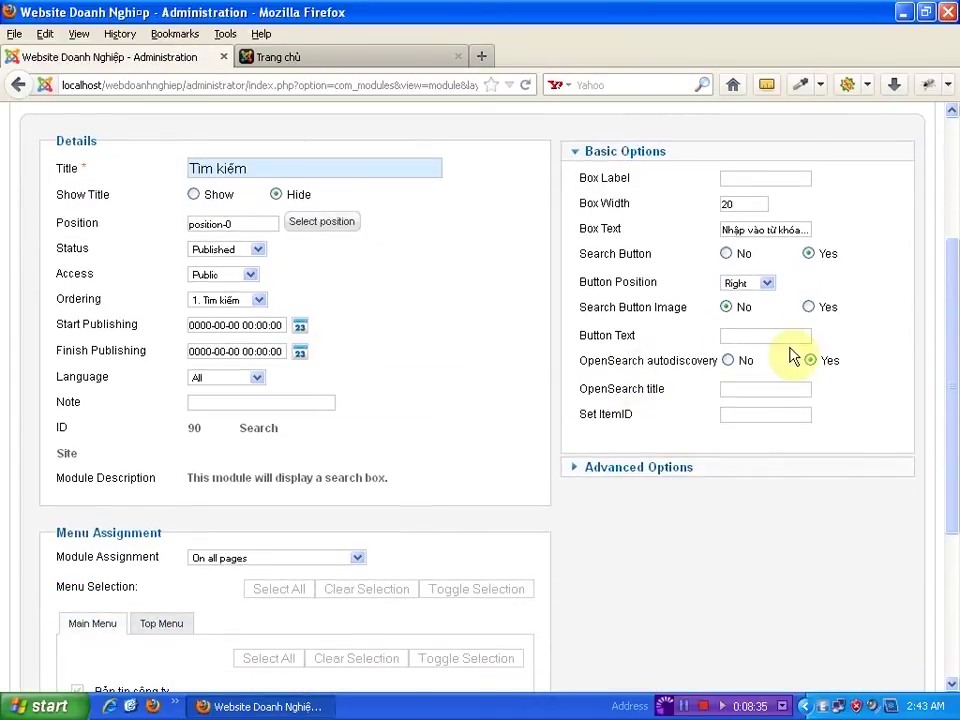
mouse_move(584, 346)
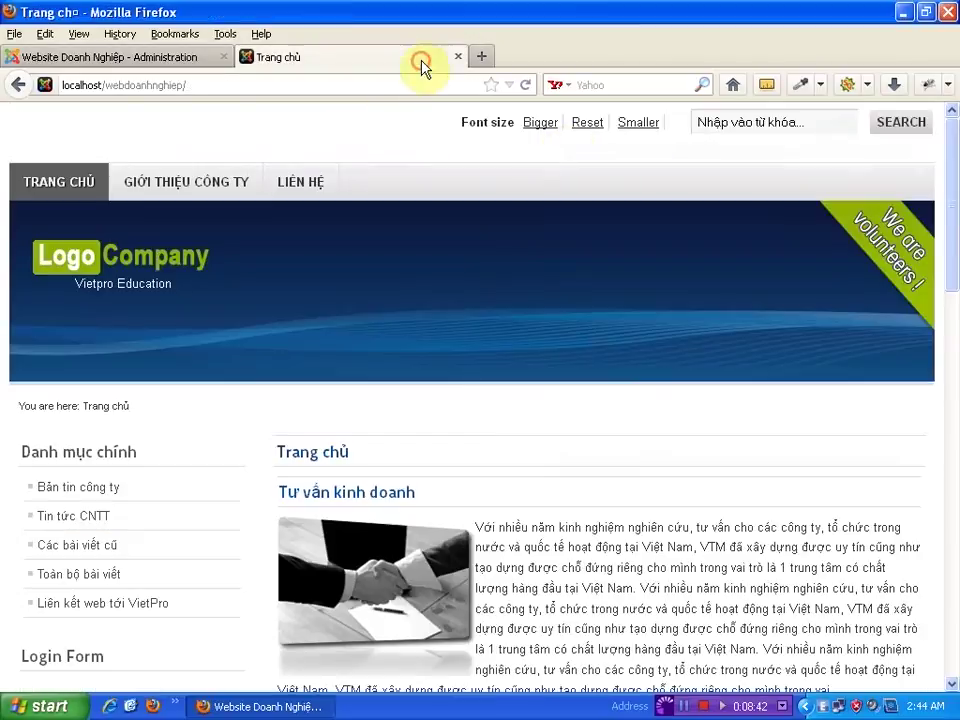
left_click(330, 58)
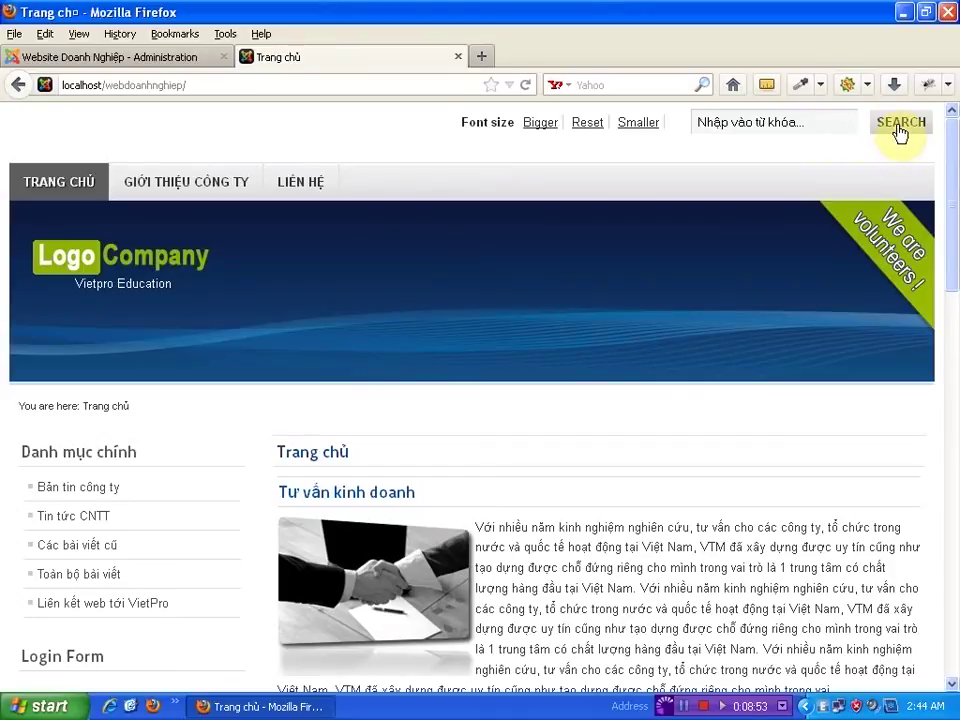
left_click(152, 60)
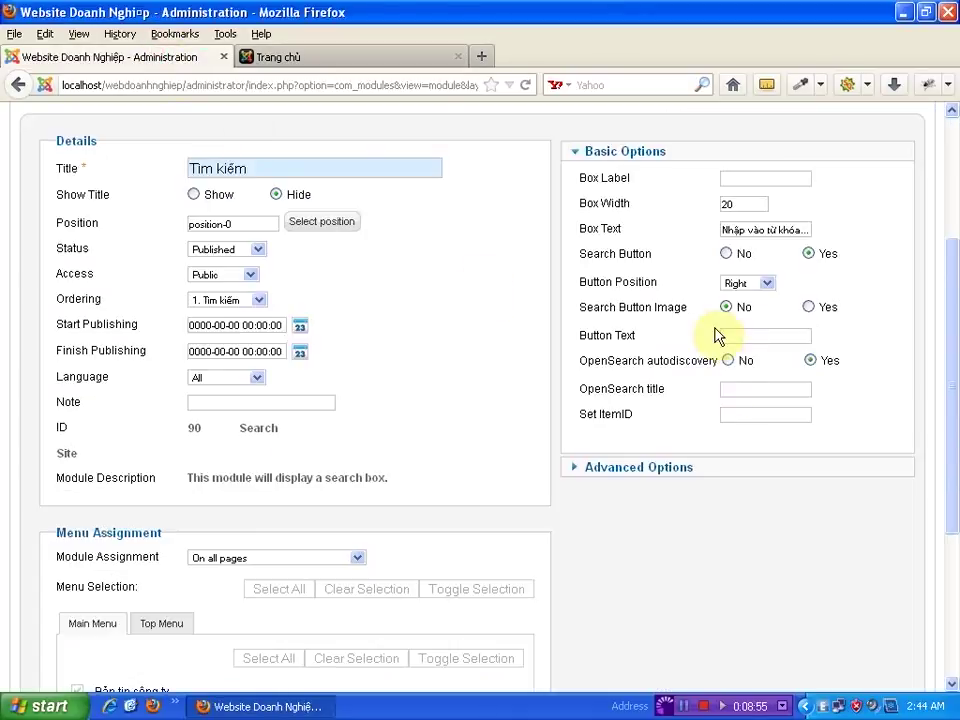
- Set the search module's Button Text to "Tìm kiếm" and save the module
left_click(586, 342)
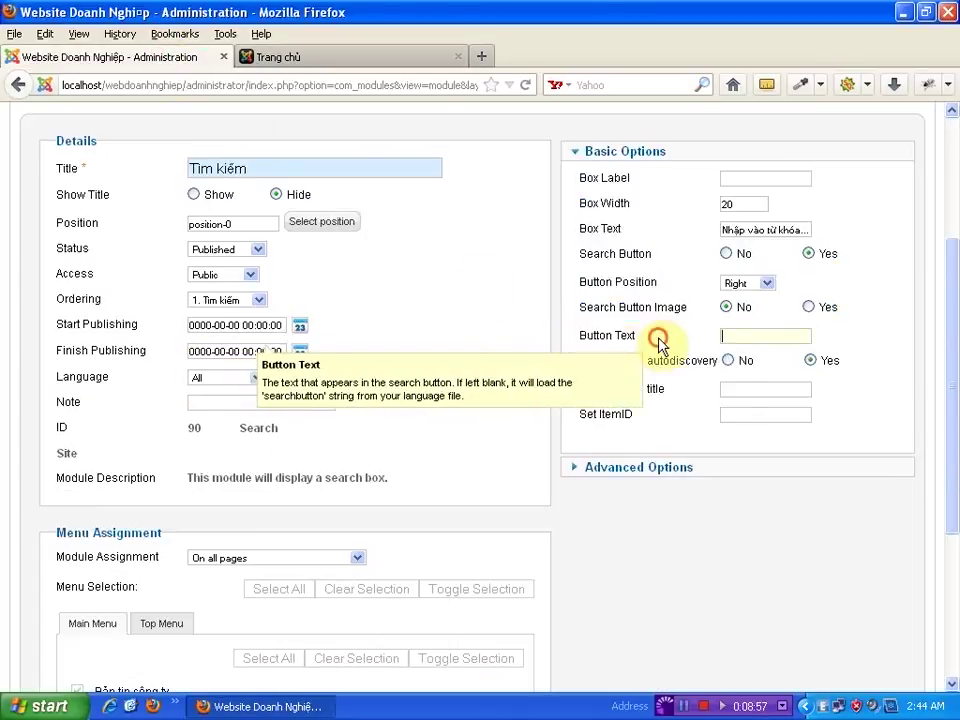
left_click(736, 336)
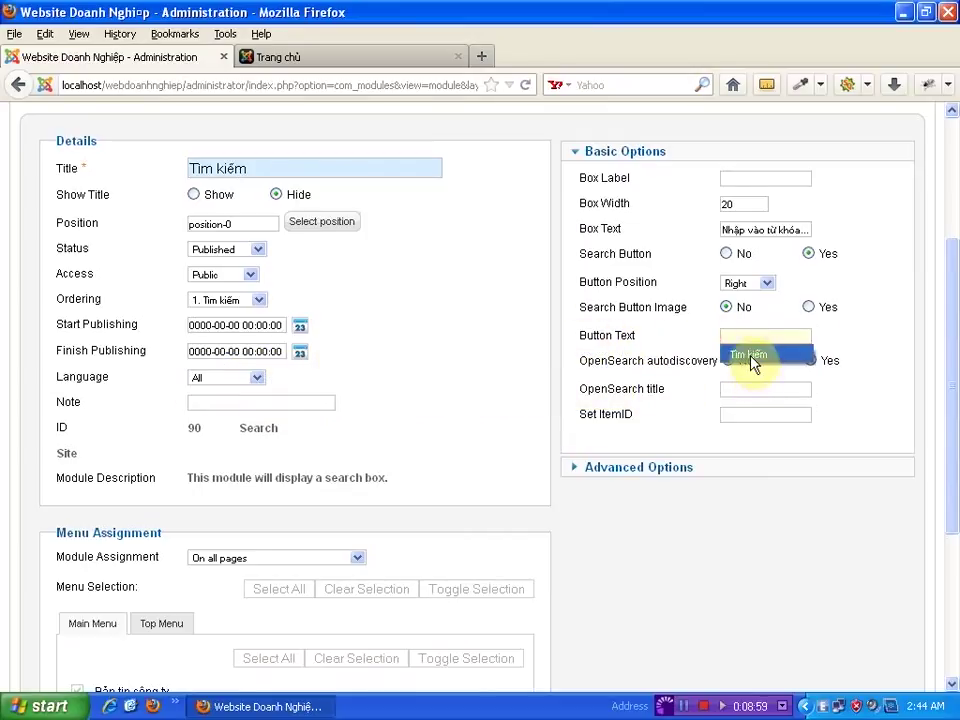
key("Return")
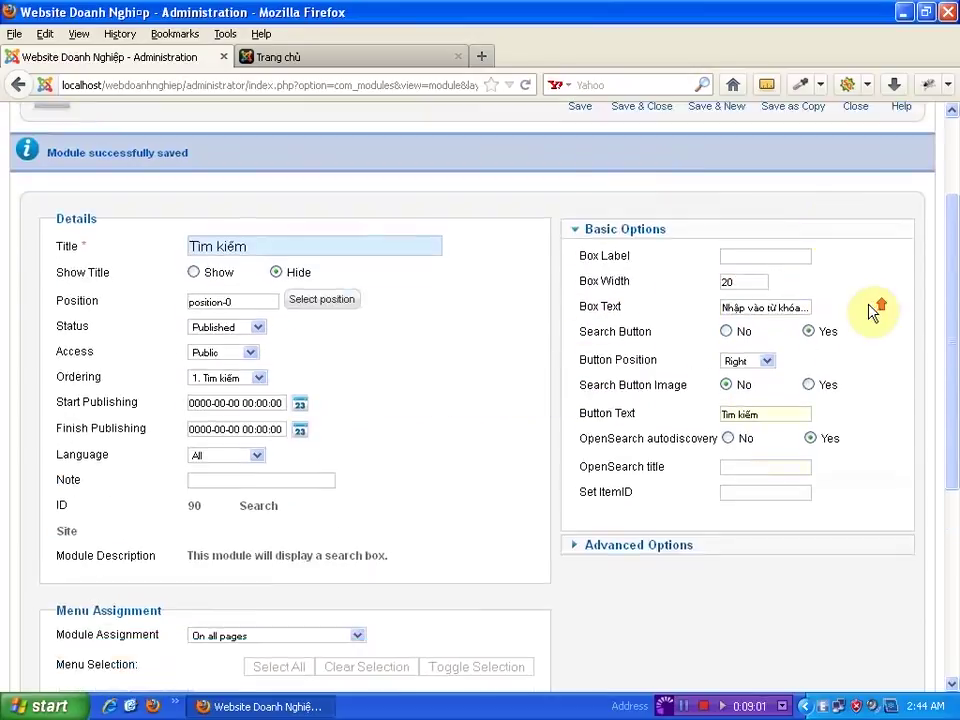
left_click(630, 226)
- Reload the Trang chủ page to check the search button's label, and return to the module settings
left_click(356, 62)
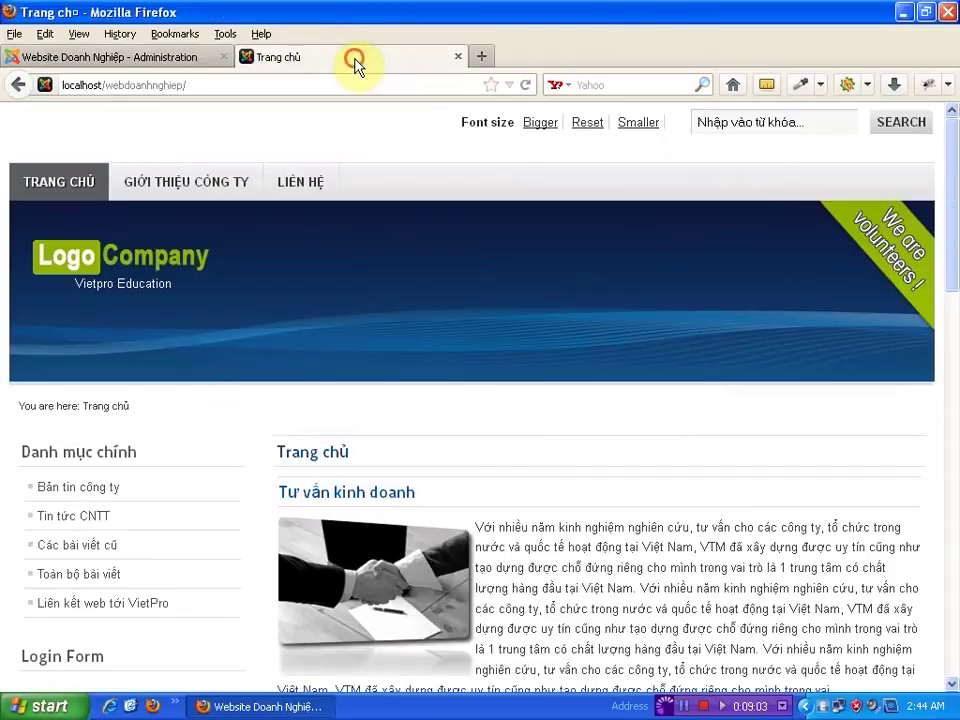
left_click(526, 86)
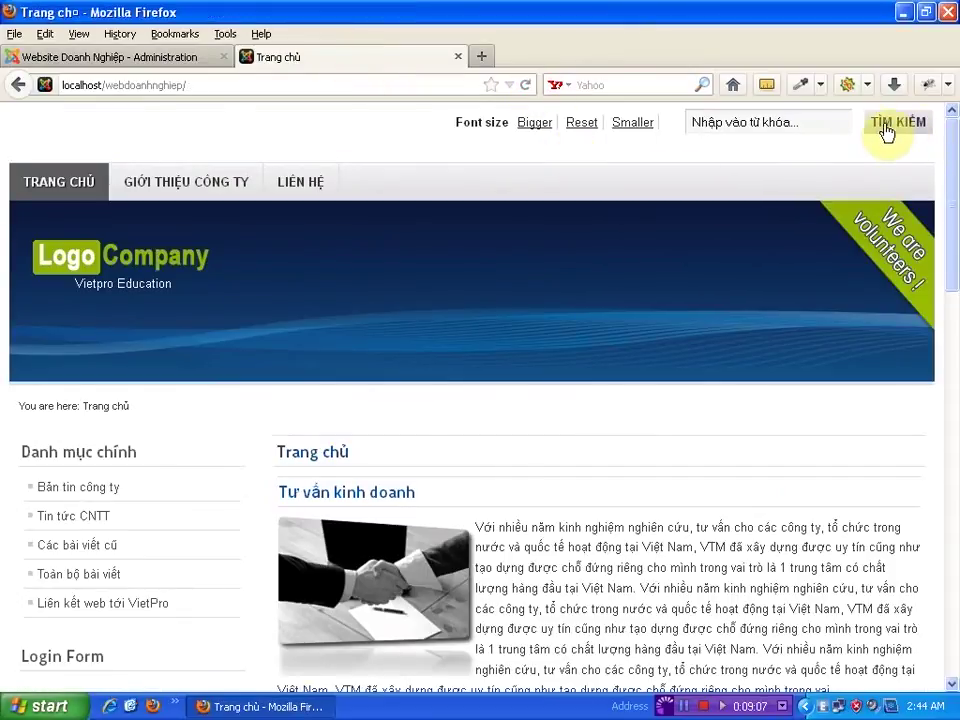
left_click(183, 56)
- Review the search module's Details, Basic Options and Menu Assignment settings
scroll(886, 289, "down", 3)
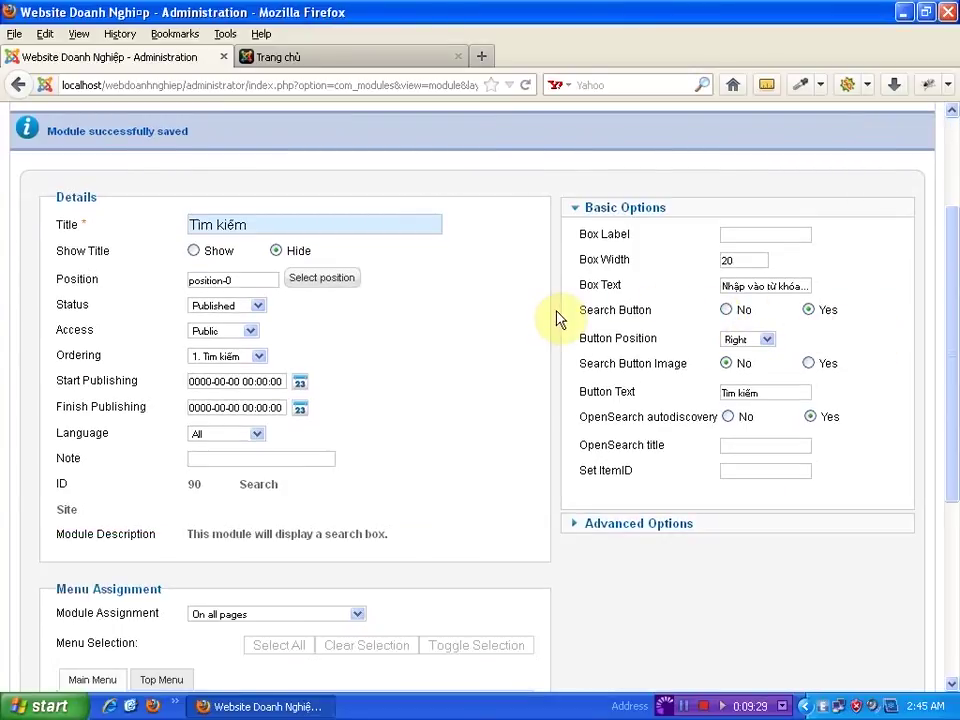
scroll(560, 318, "up", 2)
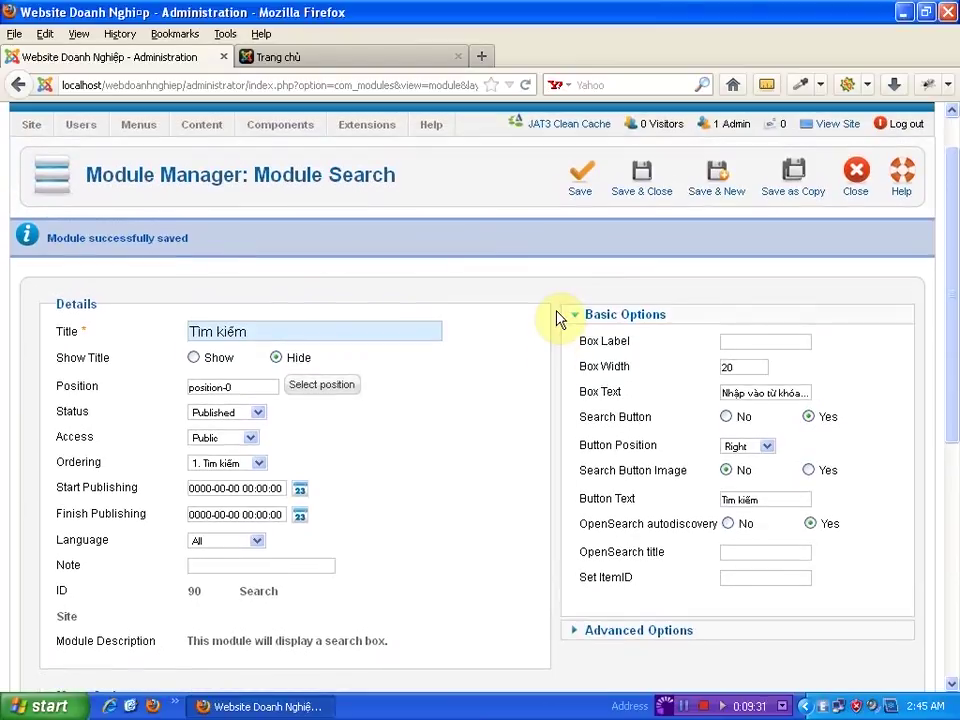
scroll(560, 318, "down", 2)
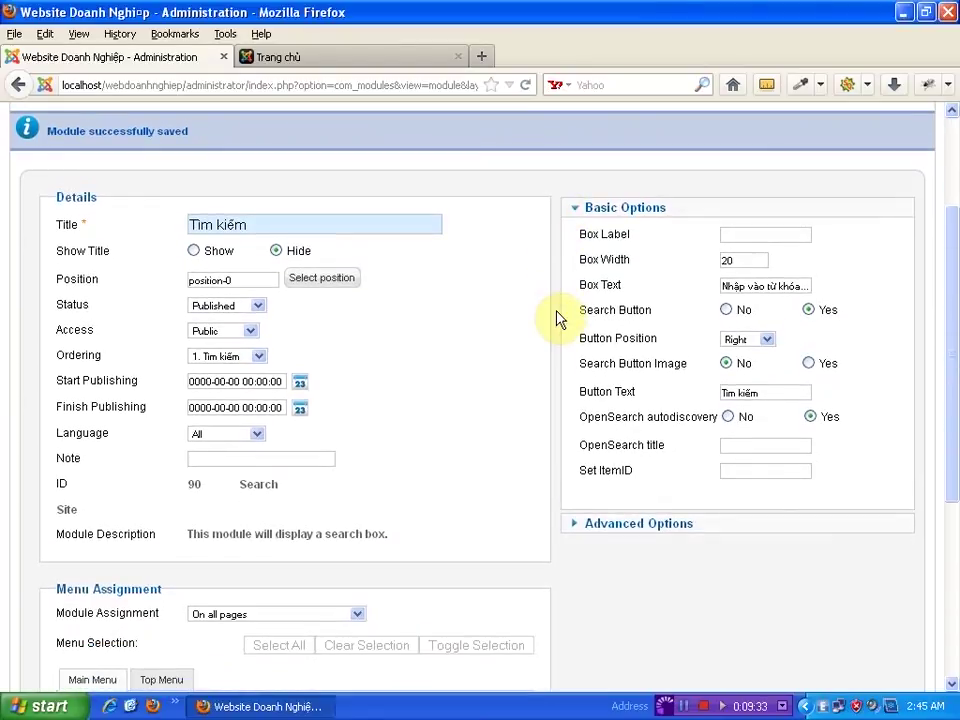
scroll(560, 318, "down", 2)
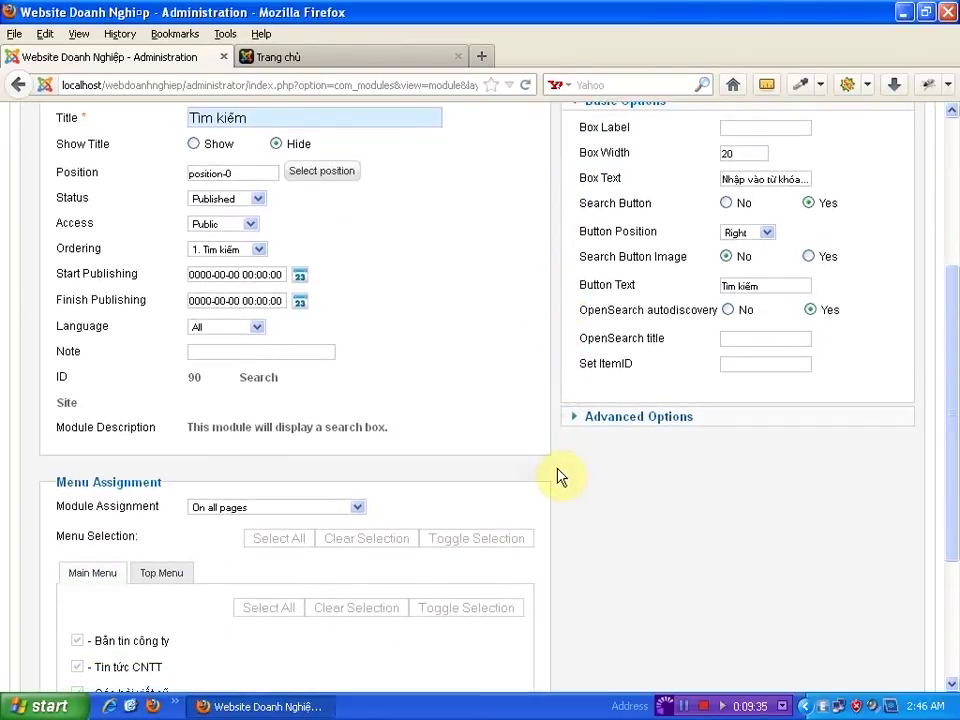
scroll(558, 462, "up", 5)
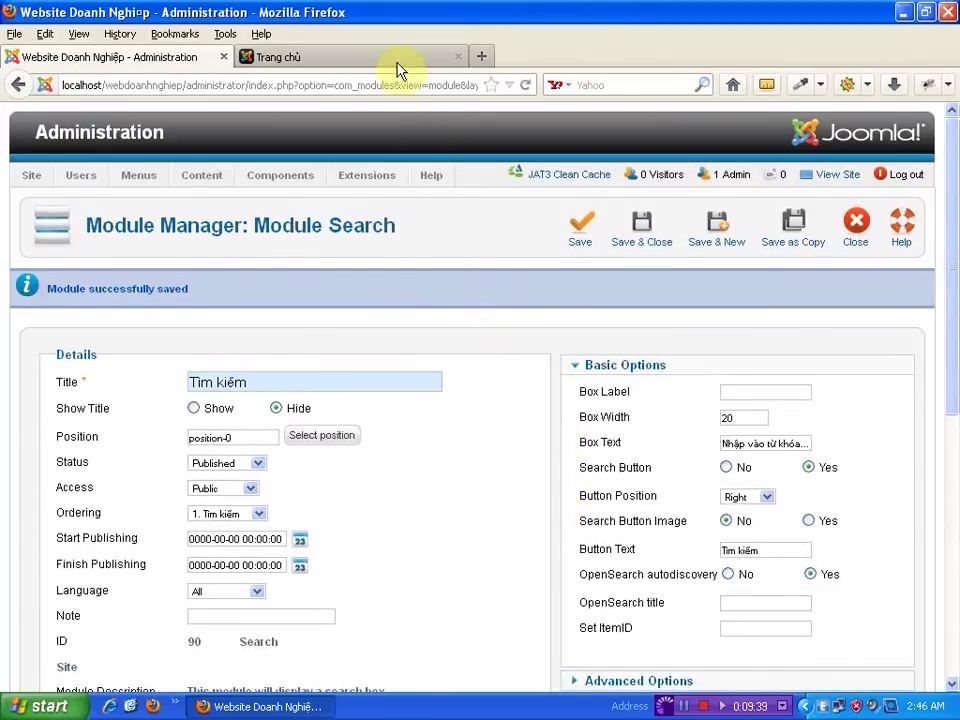
- Compare the finished module settings with the search box and button in the Trang chủ page's header
left_click(320, 57)
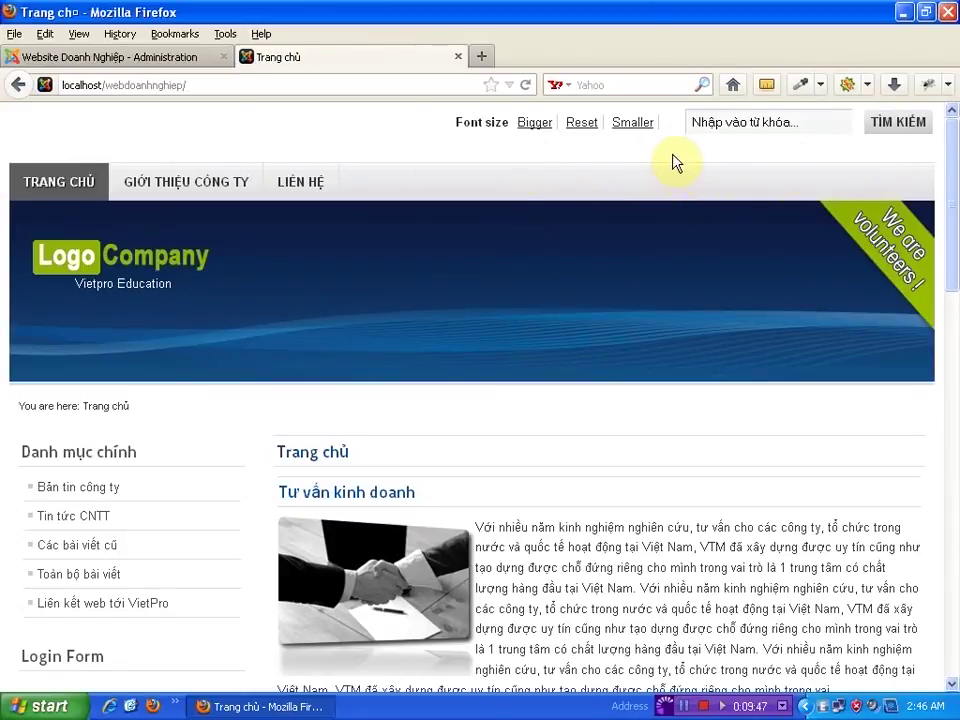
left_click(115, 57)
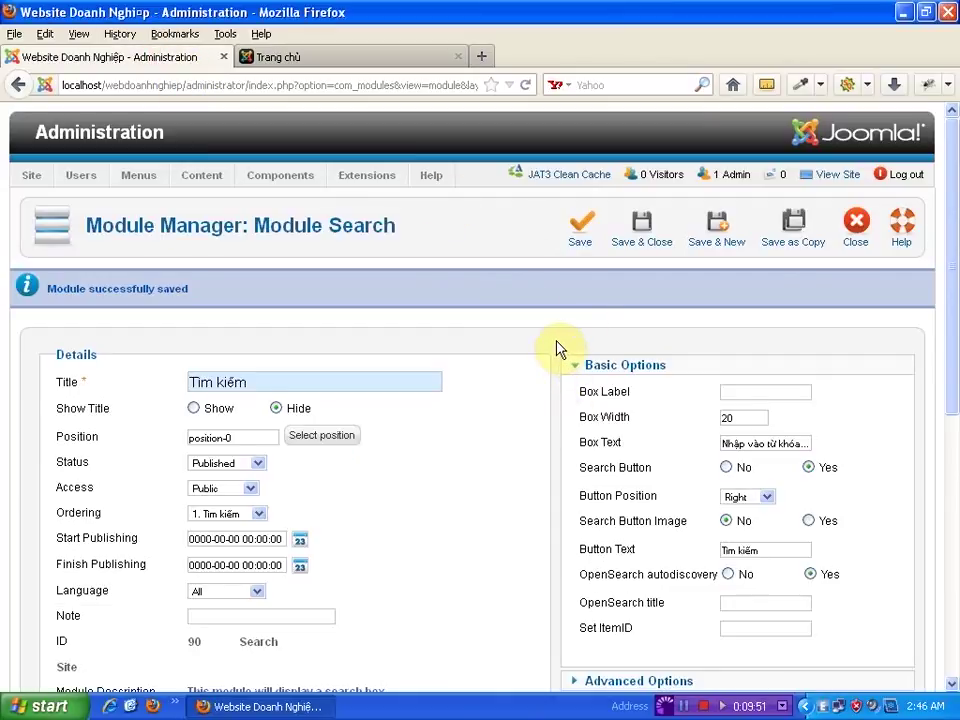
scroll(558, 349, "down", 2)
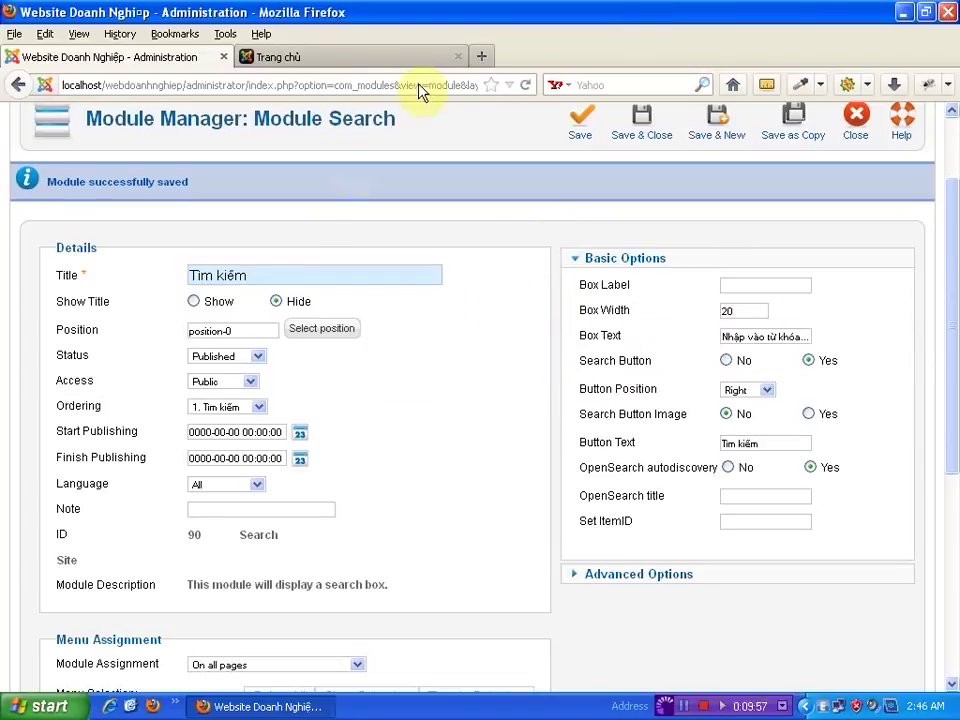
left_click(386, 56)
left_click(180, 60)
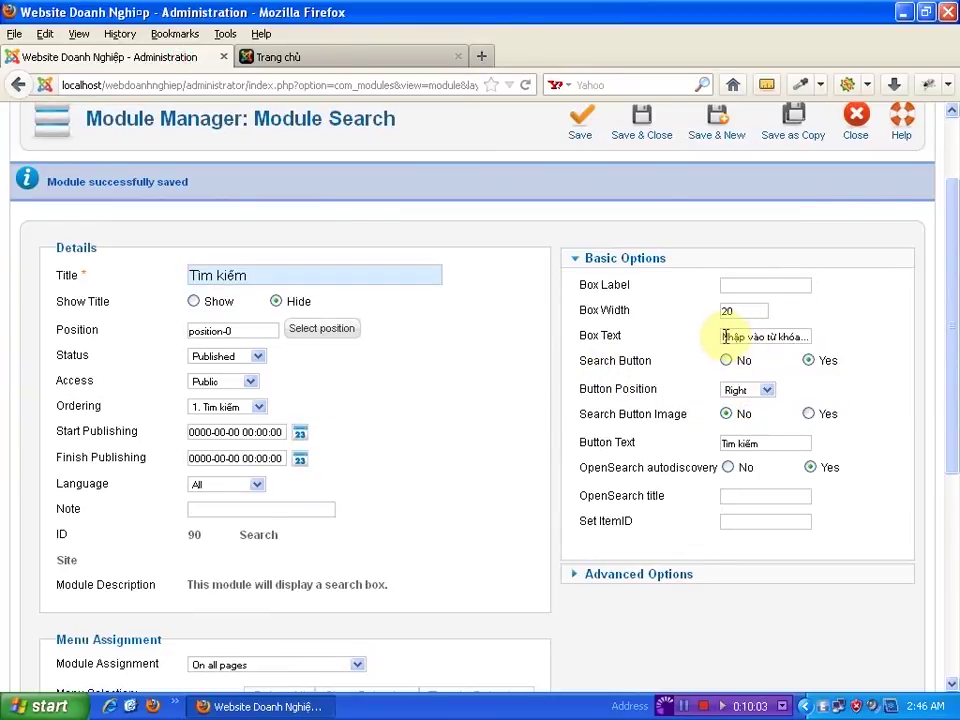
left_click(388, 60)
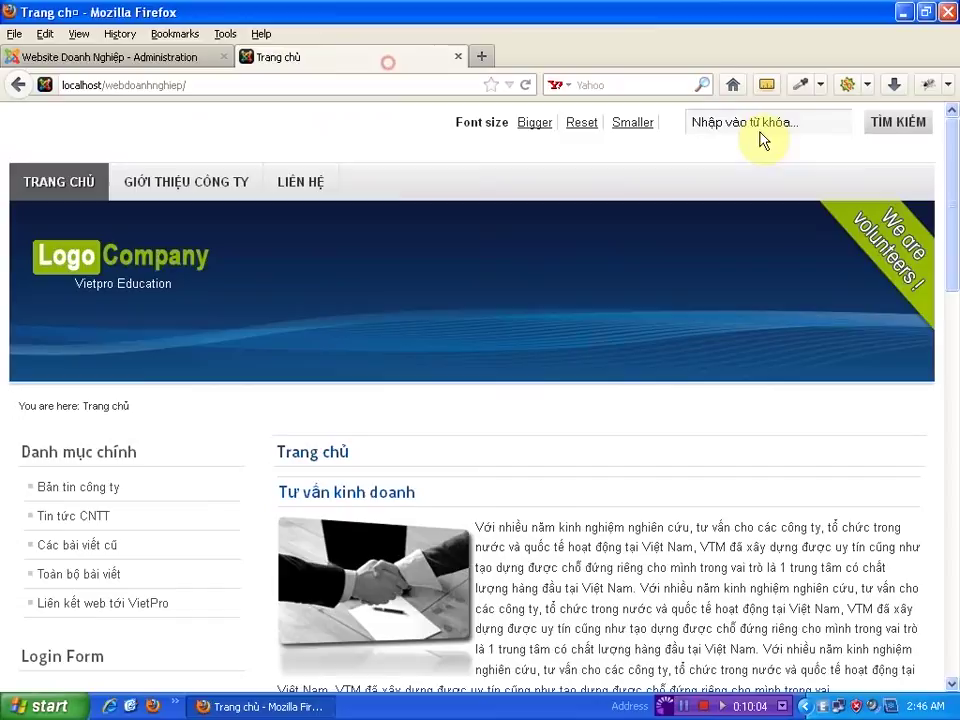
left_click(819, 122)
left_click(195, 58)
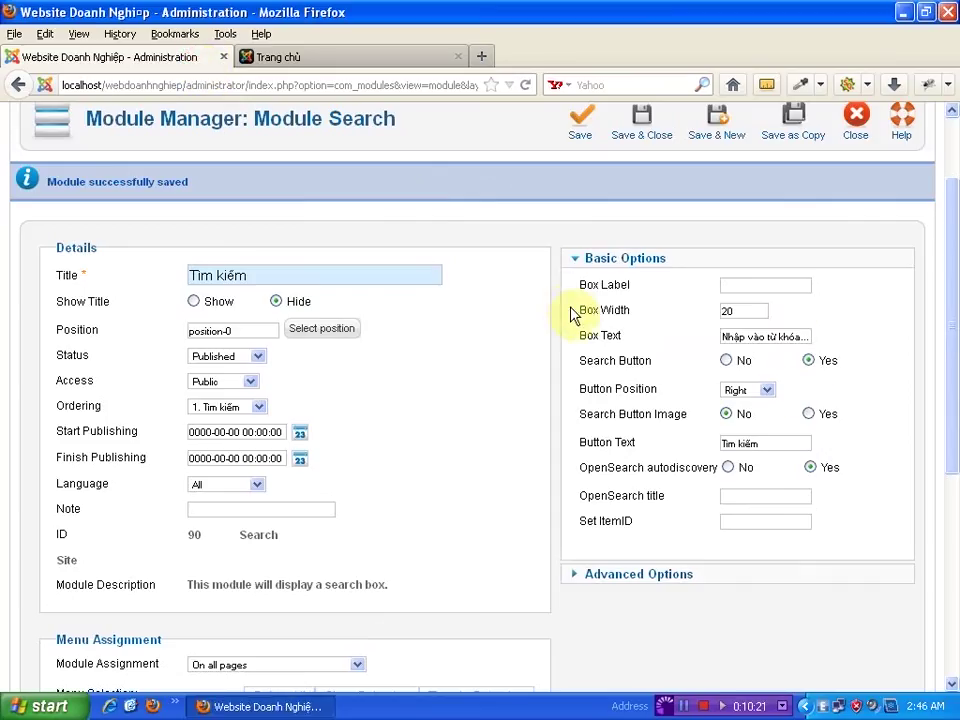
left_click(372, 62)
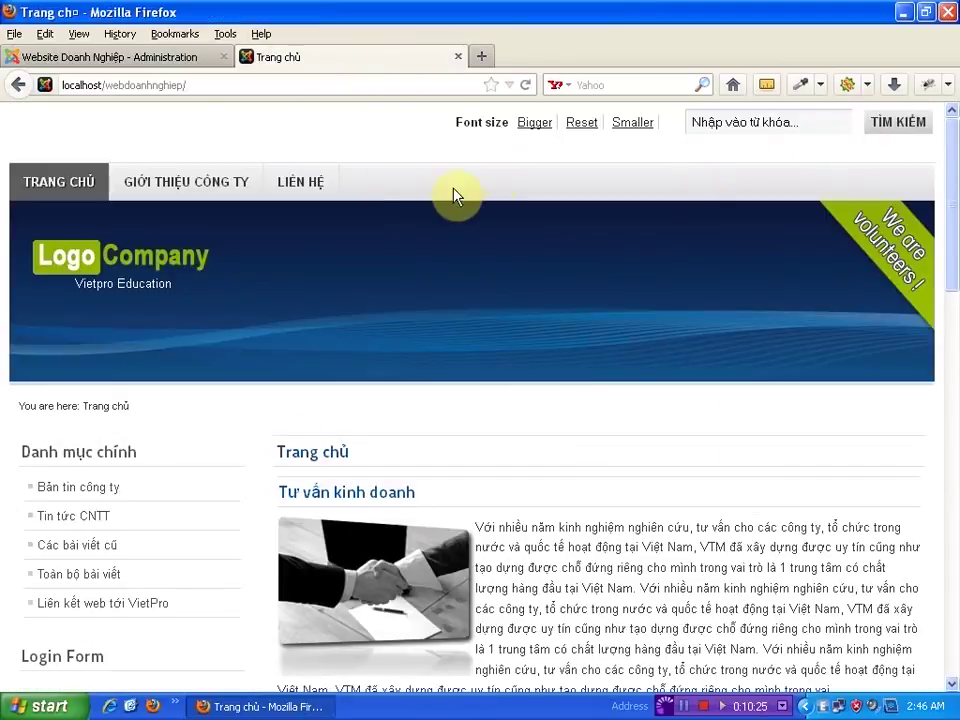
left_click(146, 57)
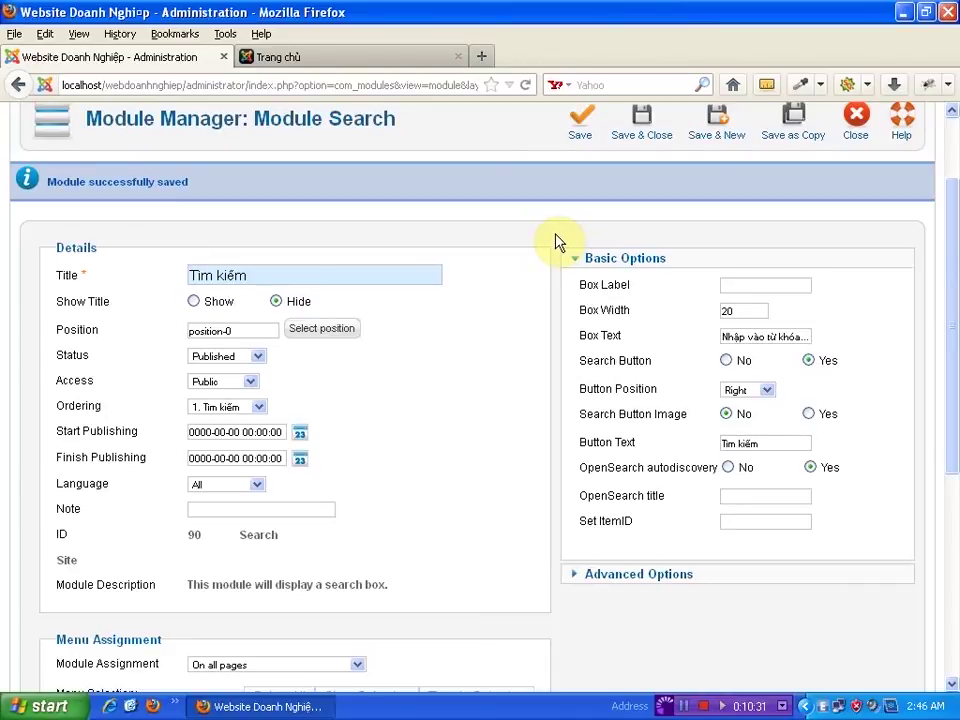
- Save and close the search module, and log out of the site administration
scroll(557, 242, "up", 2)
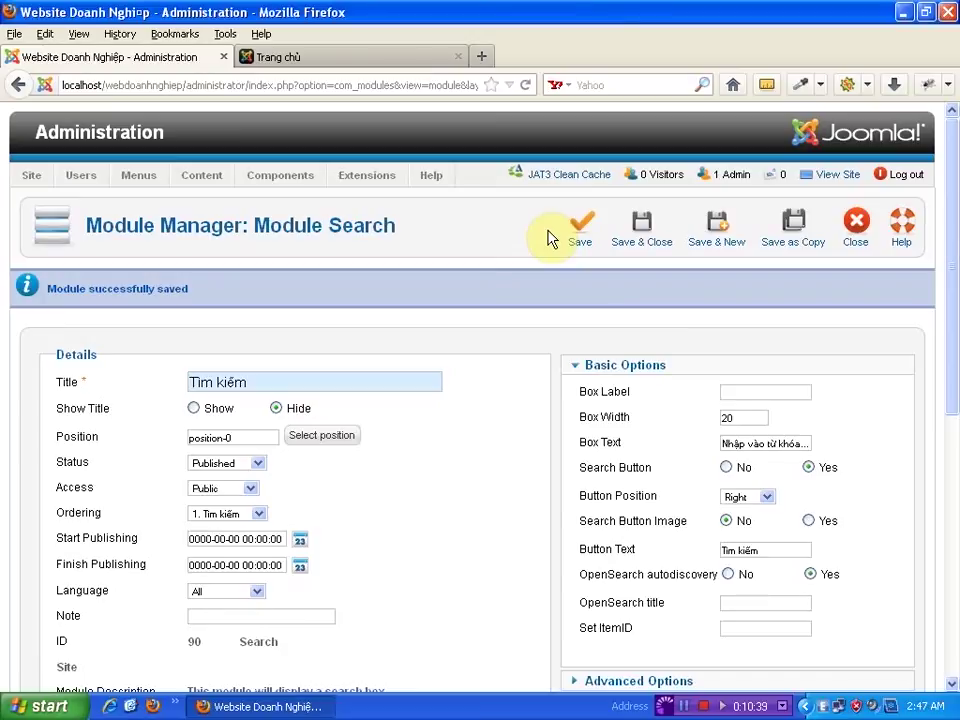
left_click(651, 238)
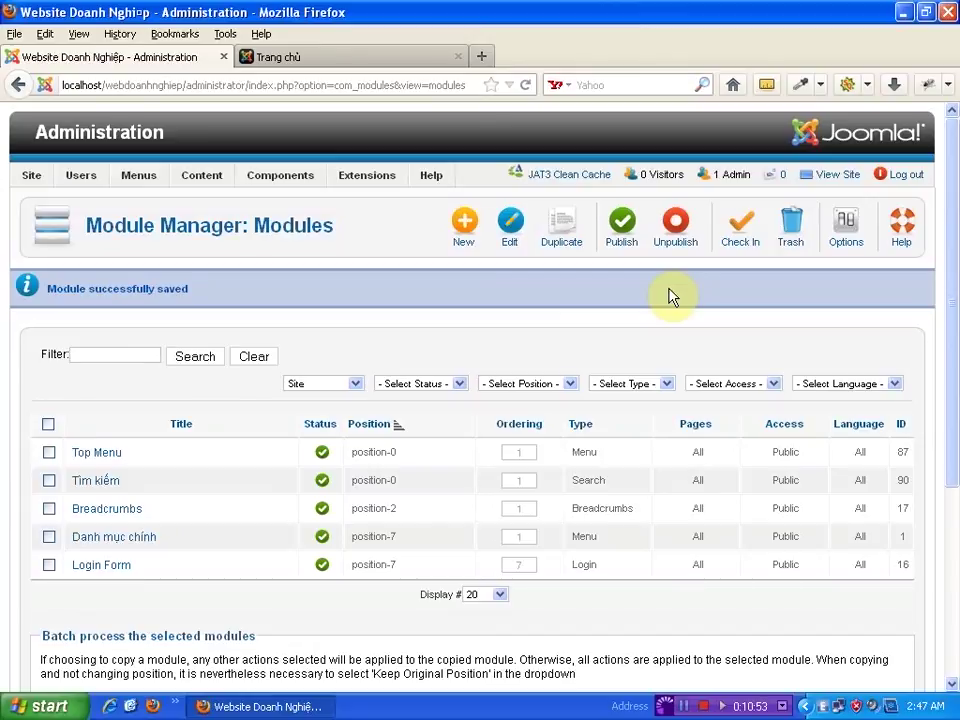
left_click(906, 174)
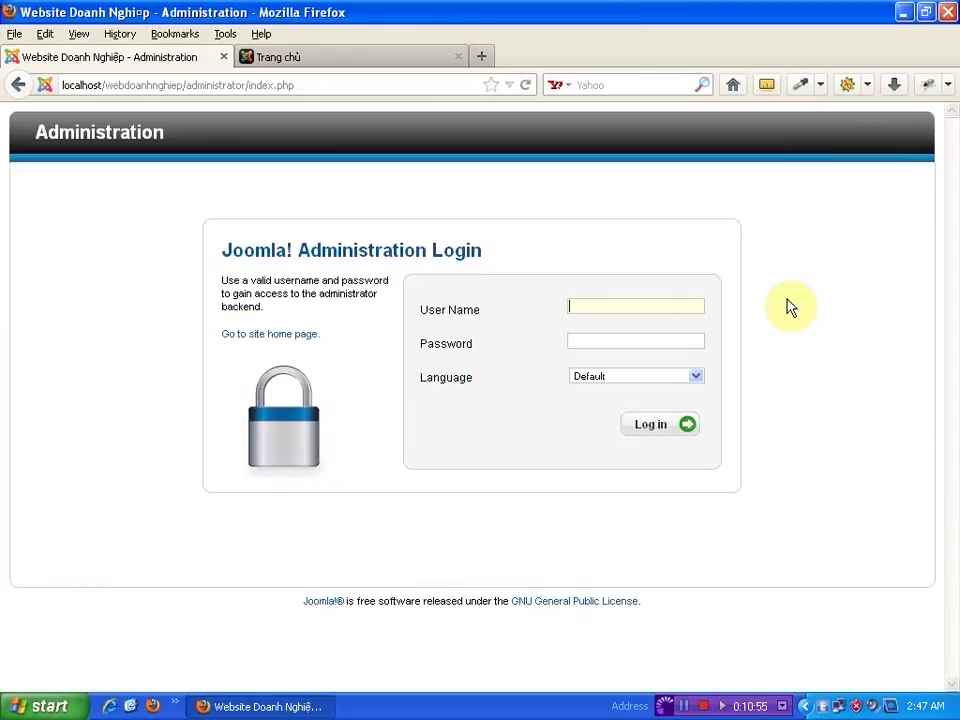